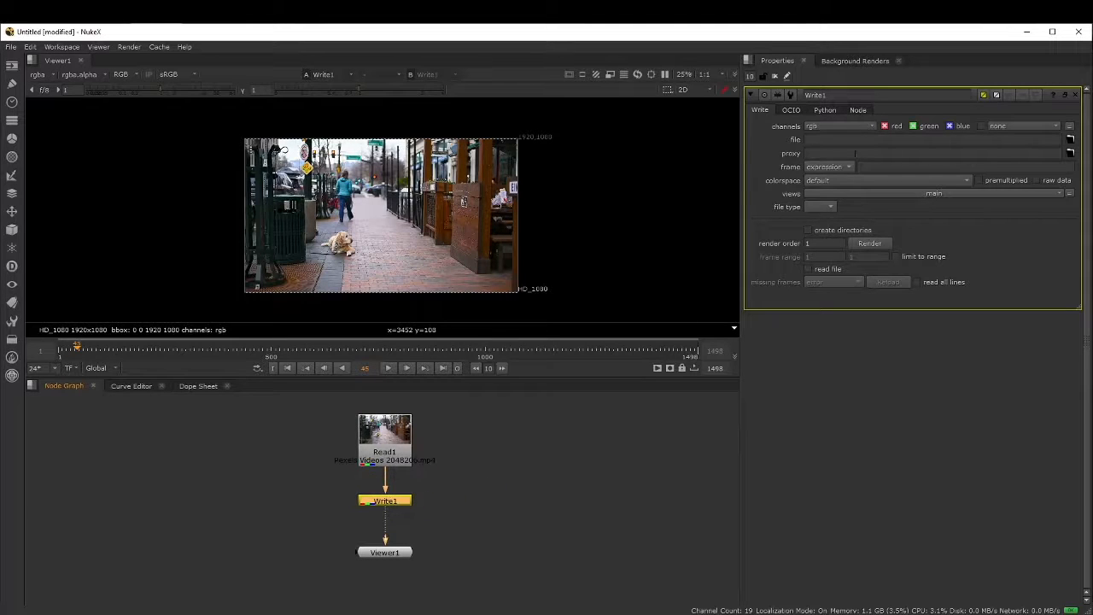
Set the Write1 output file to the JPEG sequence Doggo.####.jpg in the Tutorial_Material folder
{"action": "left_click", "coordinate": [842, 138]}
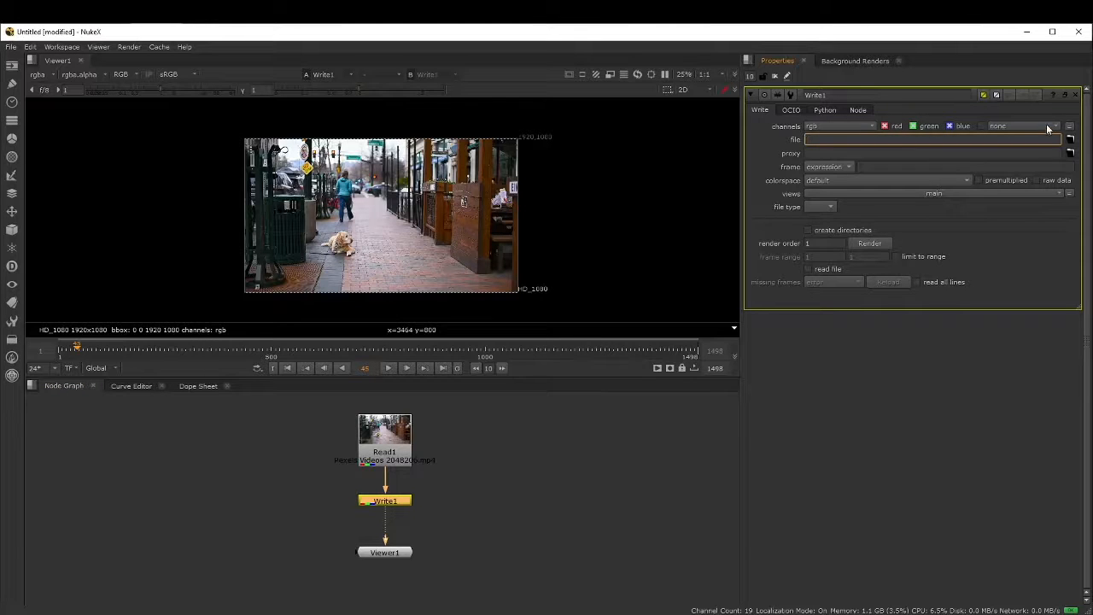
{"action": "left_click", "coordinate": [1069, 140]}
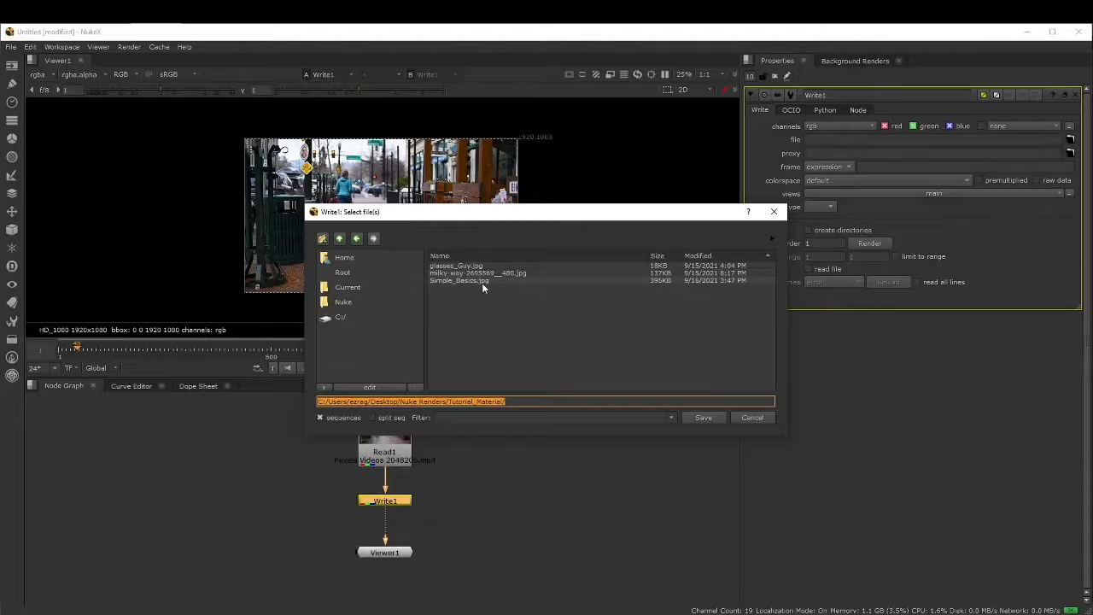
{"action": "left_click", "coordinate": [531, 401]}
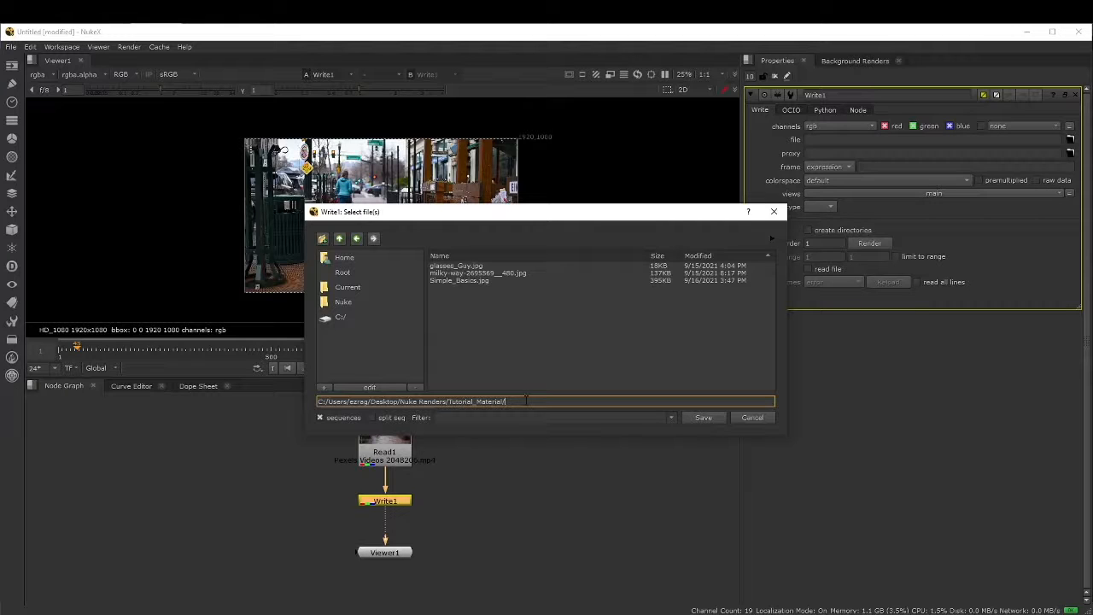
{"action": "type", "text": "Doggo."}
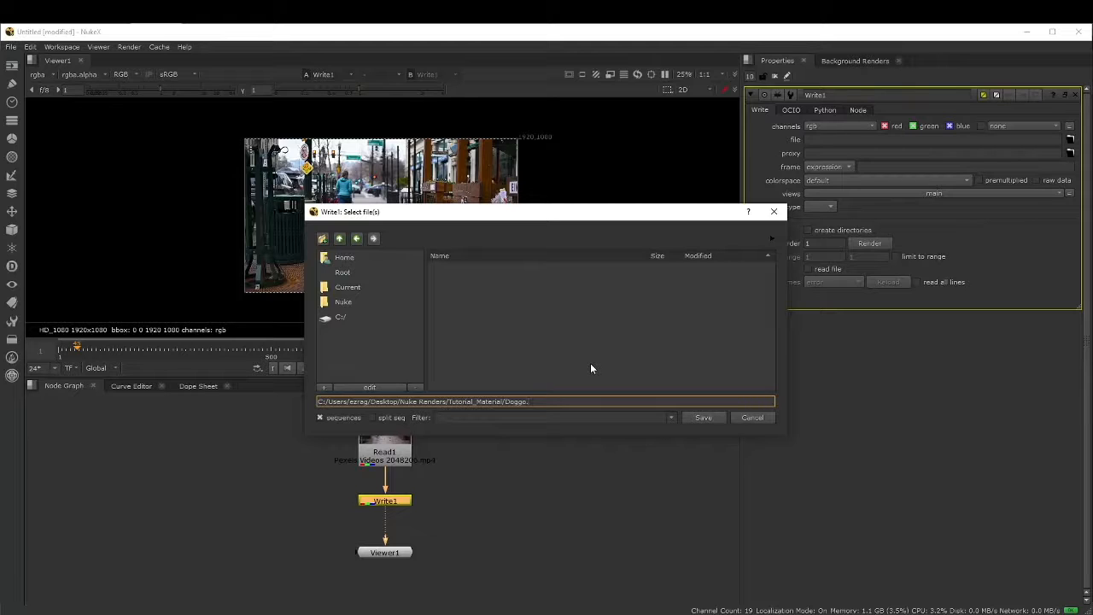
{"action": "type", "text": "###.jpeg"}
{"action": "key", "text": "BackSpace"}
{"action": "left_click", "coordinate": [712, 416]}
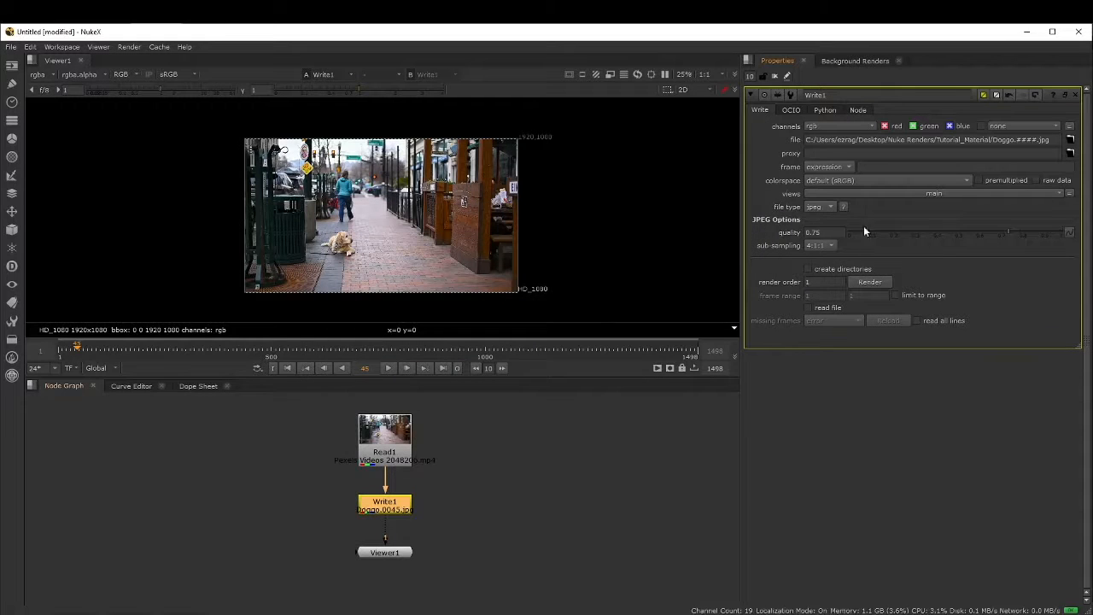
Set the JPEG quality to 1 and render the Write1 node over frames 1-1498
{"action": "left_click_drag", "start_coordinate": [1009, 234], "coordinate": [1064, 232]}
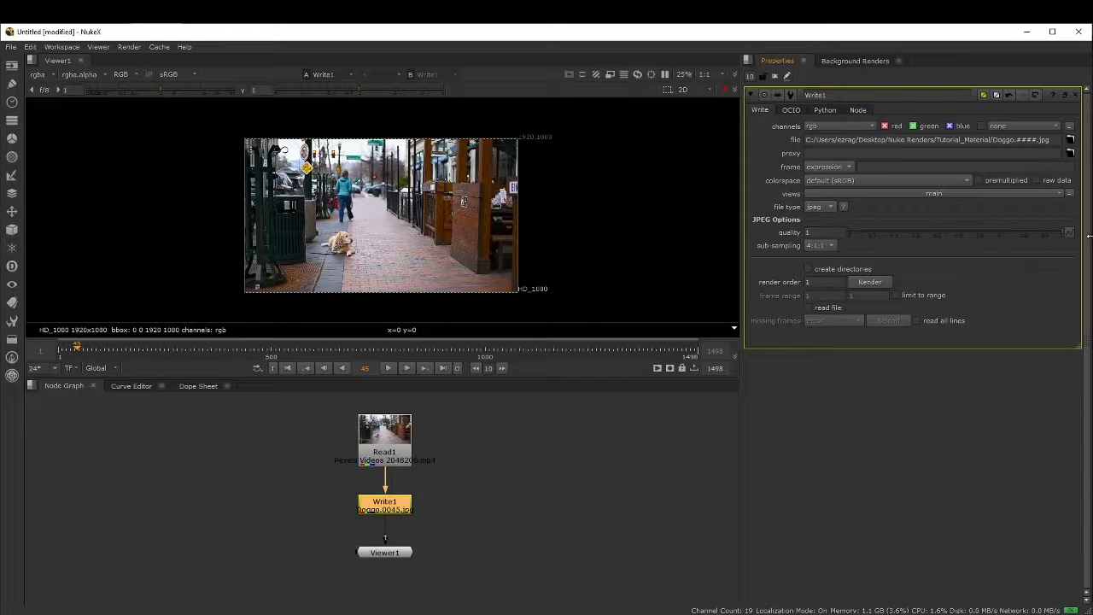
{"action": "left_click", "coordinate": [869, 283]}
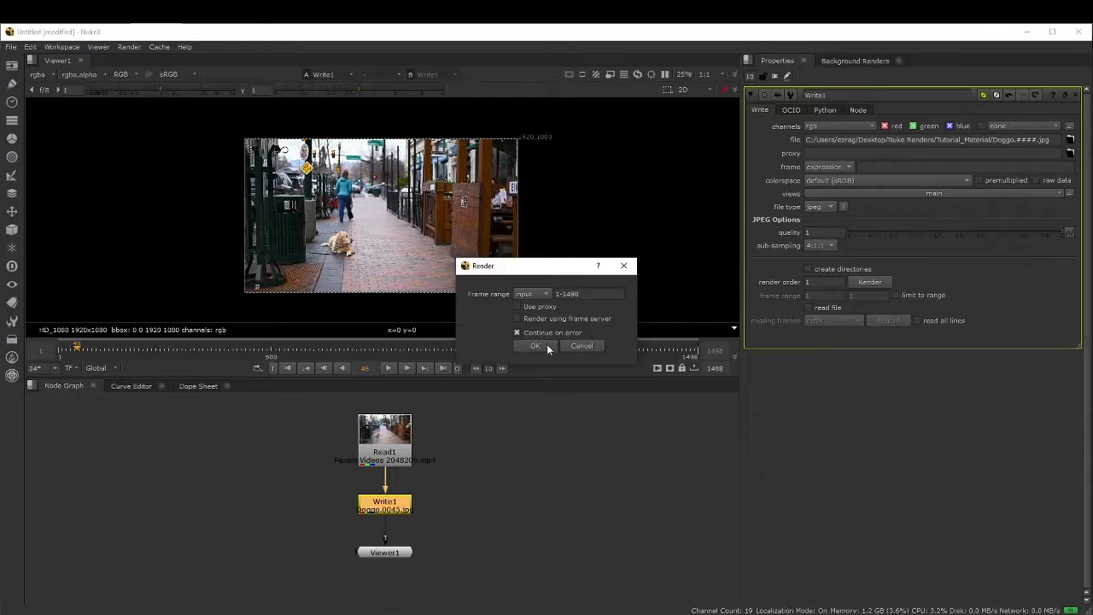
{"action": "left_click", "coordinate": [547, 344]}
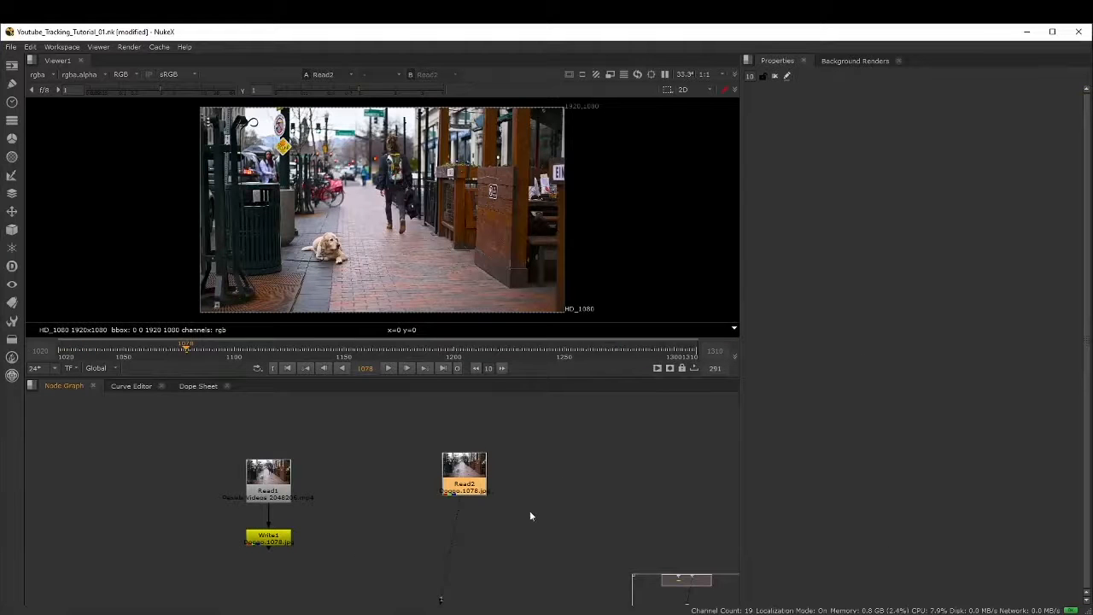
Move the Read2 node closer to Read1 in the node graph and open its properties
{"action": "left_click", "coordinate": [540, 514]}
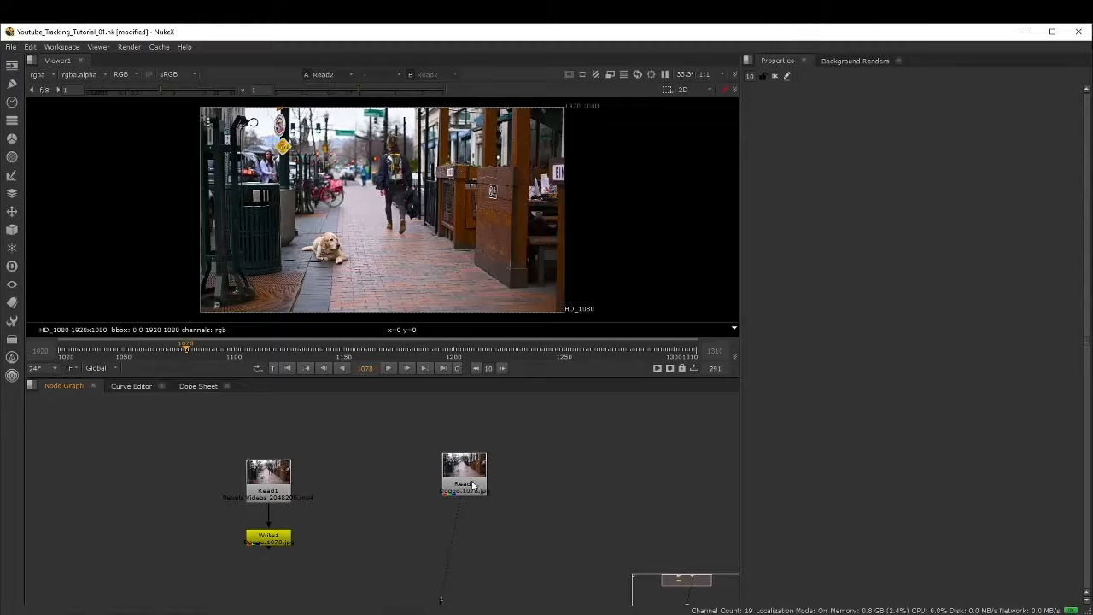
{"action": "left_click_drag", "start_coordinate": [454, 479], "coordinate": [404, 487]}
{"action": "double_click", "coordinate": [407, 487]}
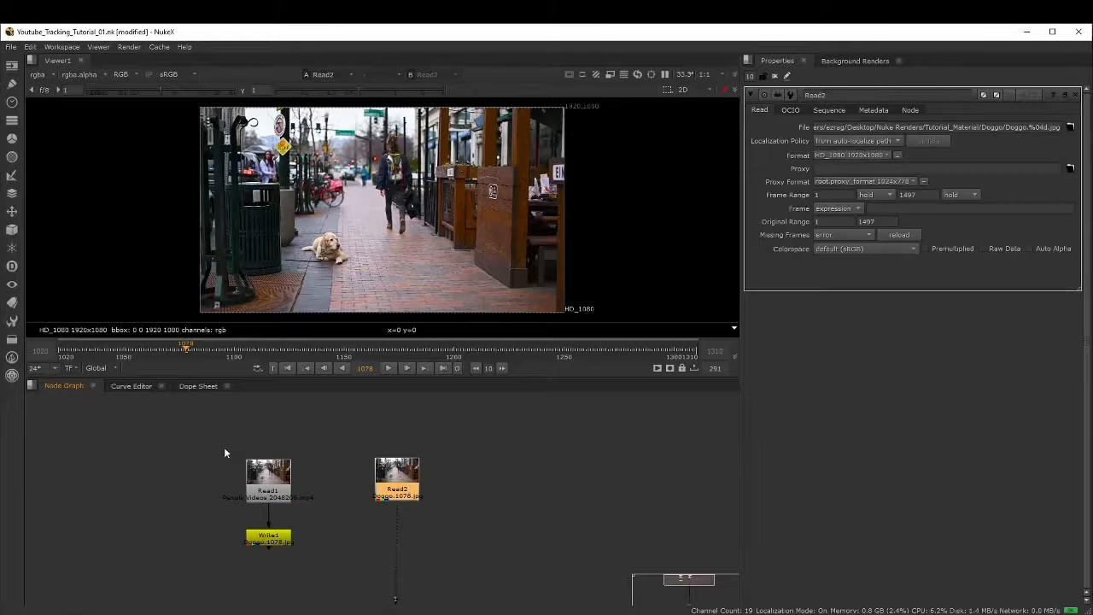
Delete the Read1 and Write1 nodes and slightly reposition the Read2 node
{"action": "left_click_drag", "start_coordinate": [204, 433], "coordinate": [320, 570]}
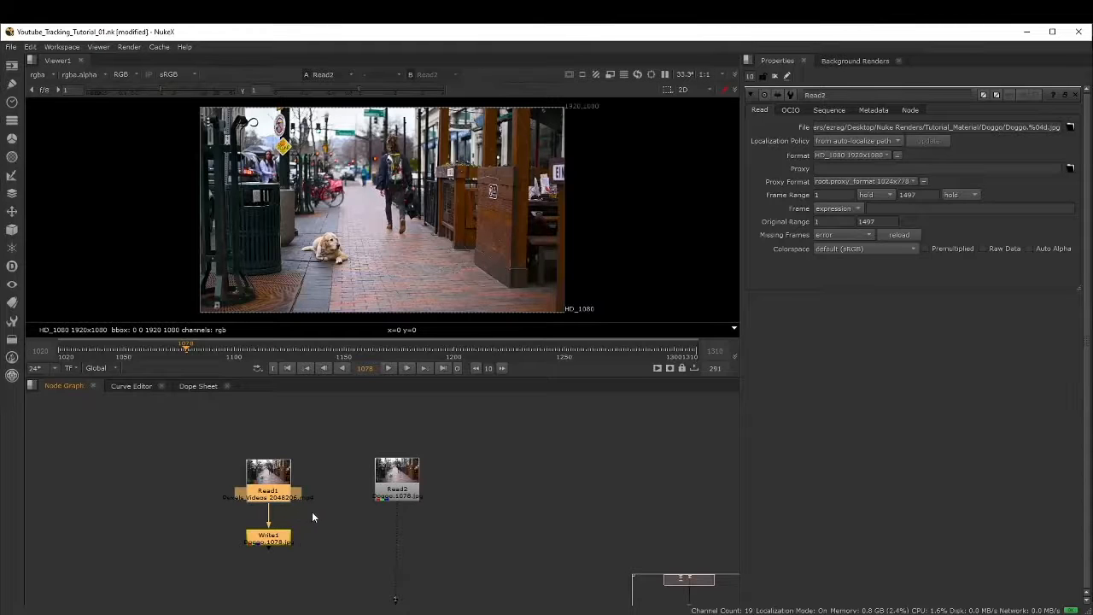
{"action": "key", "text": "Delete"}
{"action": "left_click", "coordinate": [386, 496]}
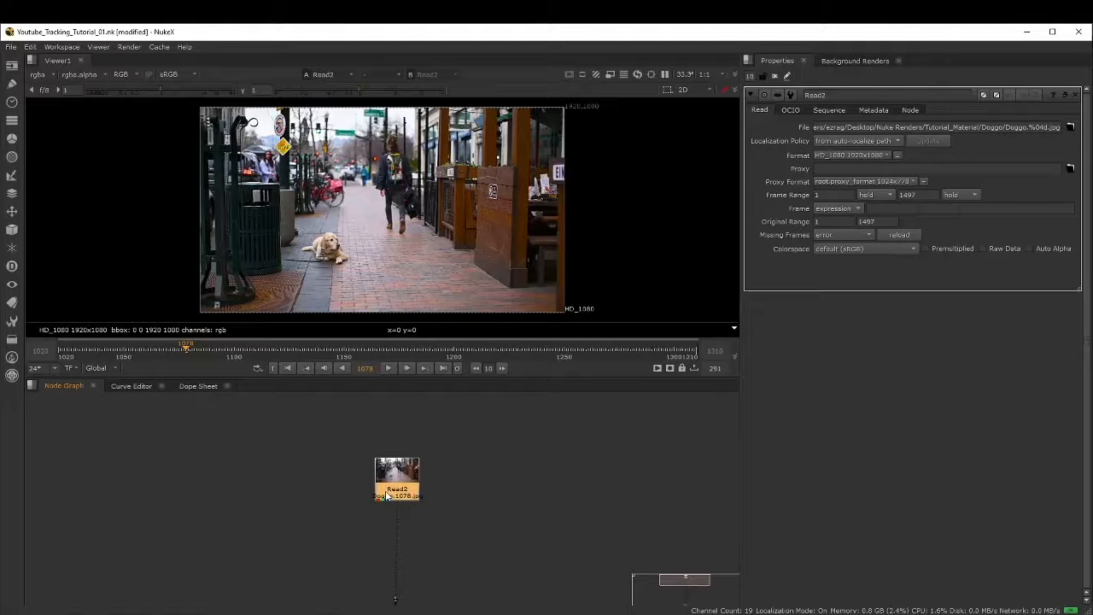
{"action": "left_click_drag", "start_coordinate": [386, 495], "coordinate": [383, 501]}
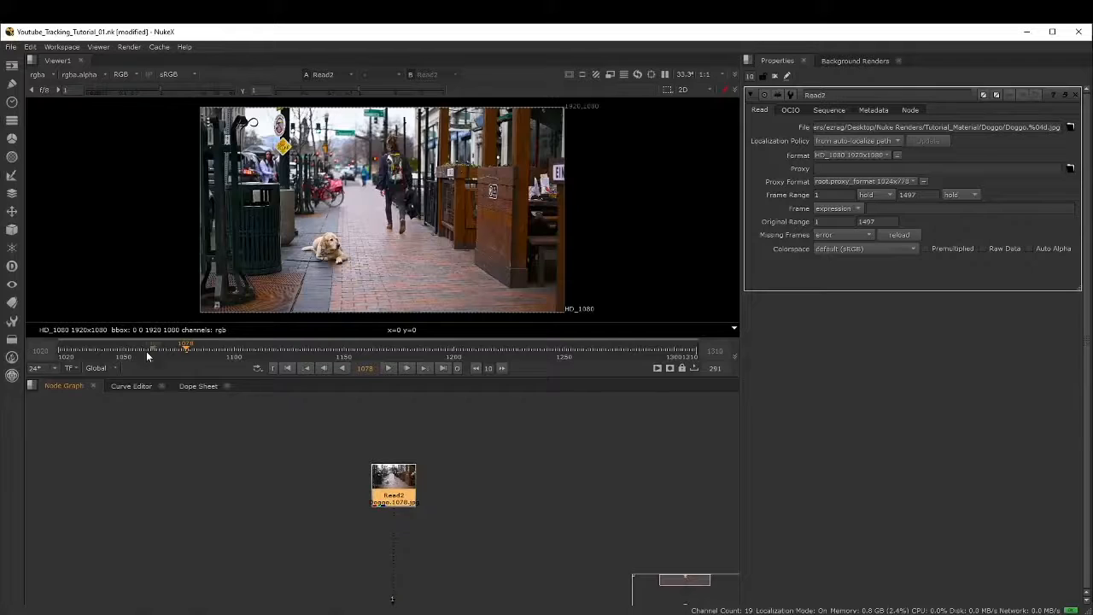
Scrub through the footage and set the project's frame range end to 1120
{"action": "left_click_drag", "start_coordinate": [74, 350], "coordinate": [318, 352]}
{"action": "left_click", "coordinate": [583, 467]}
{"action": "key", "text": "s"}
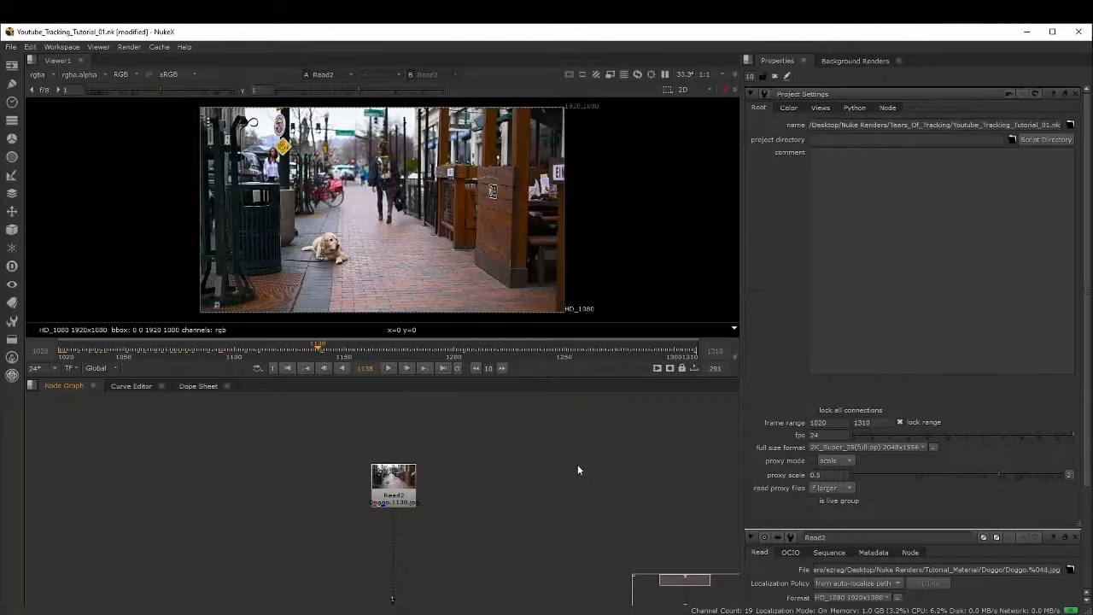
{"action": "left_click_drag", "start_coordinate": [875, 423], "coordinate": [856, 424]}
{"action": "type", "text": "132"}
{"action": "type", "text": "0"}
{"action": "key", "text": "Return"}
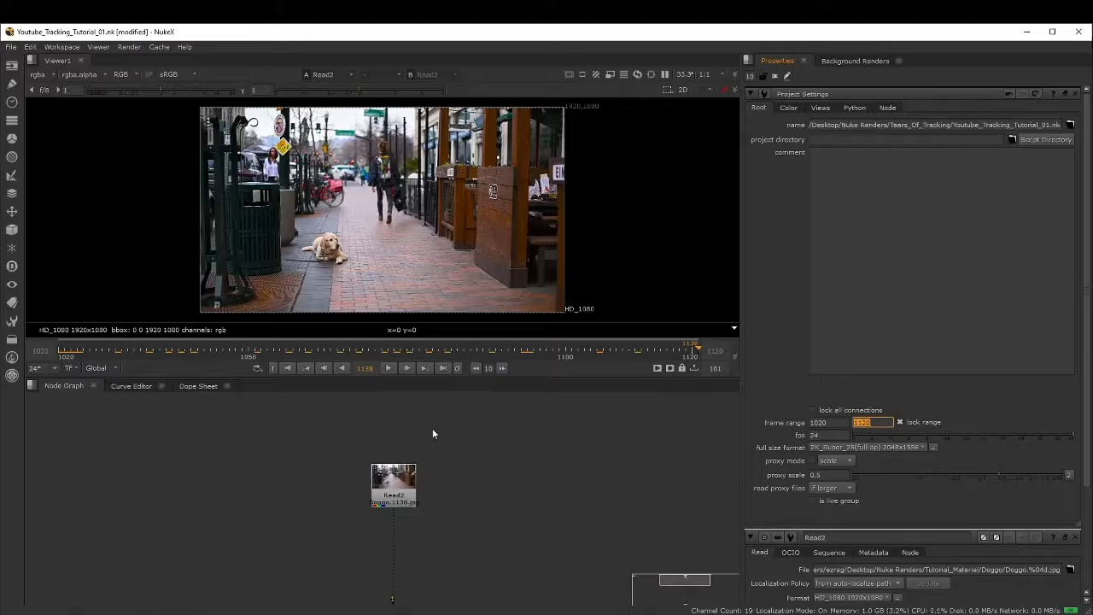
Scrub through frames 1020 to 1120 to review the clip, then return to frame 1020
{"action": "left_click", "coordinate": [56, 349]}
{"action": "left_click_drag", "start_coordinate": [55, 348], "coordinate": [688, 361]}
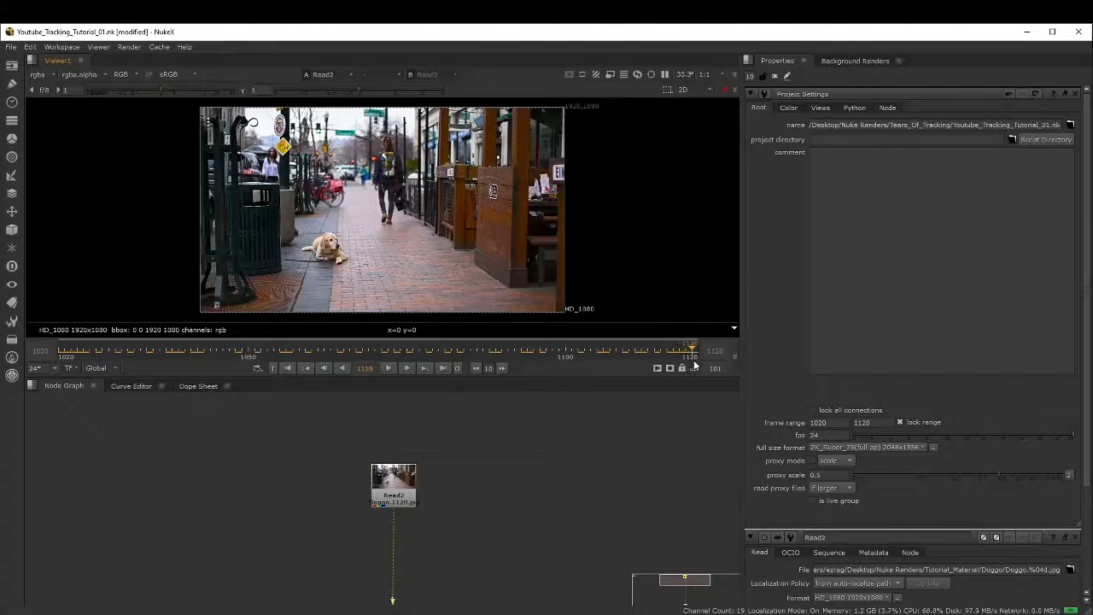
{"action": "left_click", "coordinate": [58, 350]}
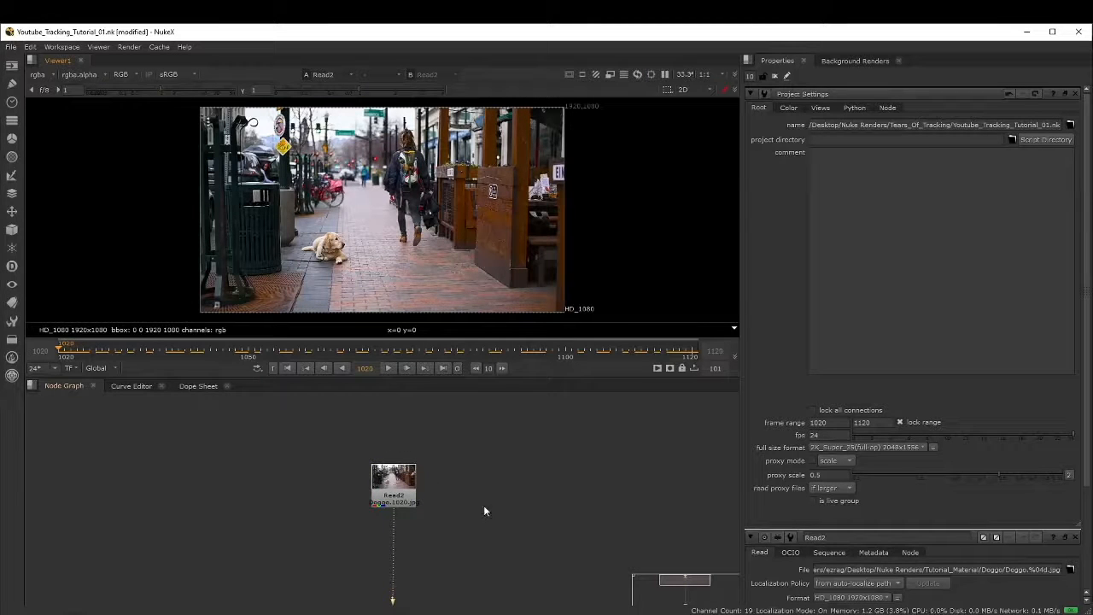
Add a Tracker node to the node graph and connect its input to Read2
{"action": "key", "text": "f"}
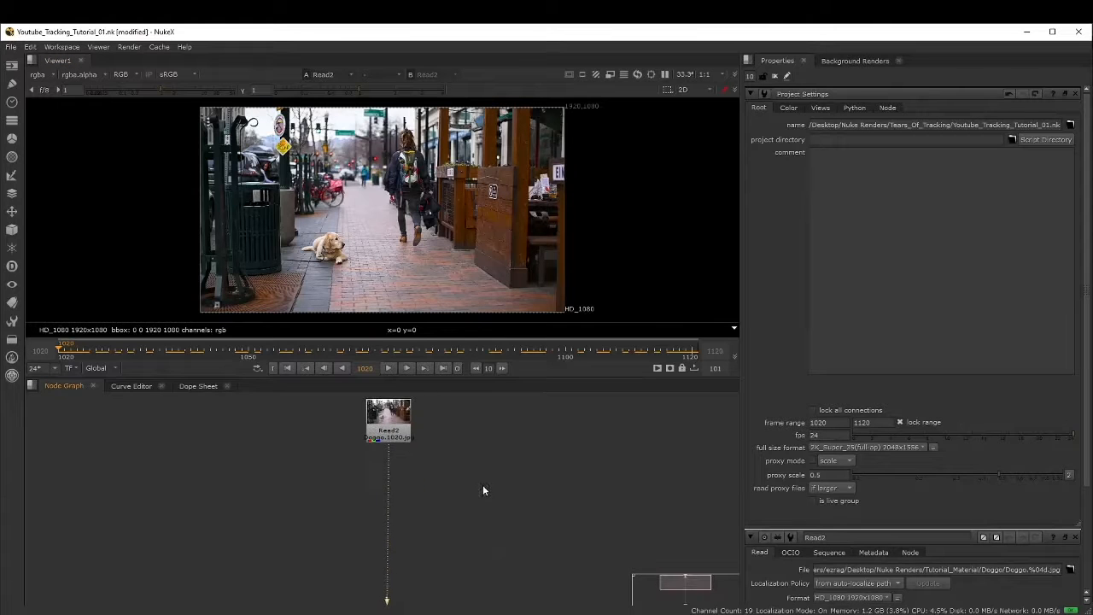
{"action": "middle_click_drag", "start_coordinate": [482, 487], "coordinate": [479, 531]}
{"action": "scroll", "coordinate": [400, 454], "scroll_direction": "up", "scroll_amount": 3}
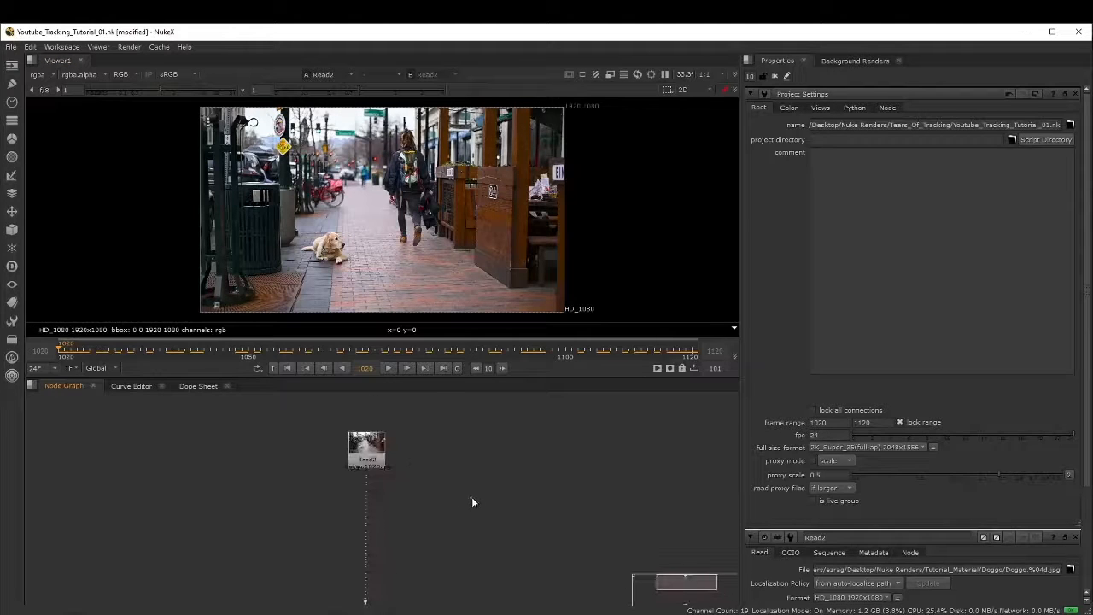
{"action": "key", "text": "Tab"}
{"action": "type", "text": "tr"}
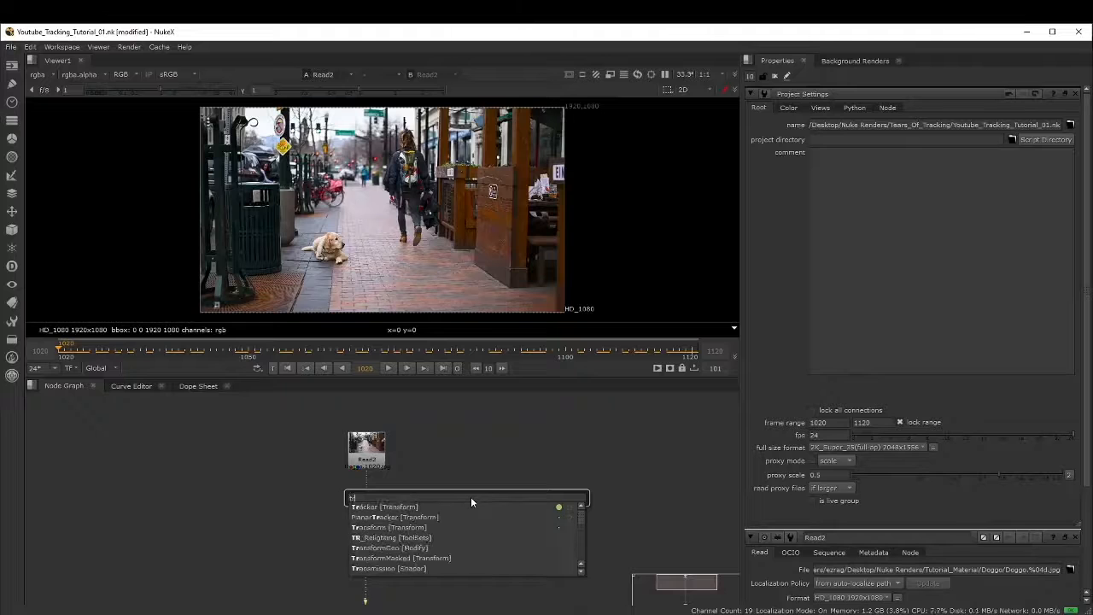
{"action": "type", "text": "acker [Transform"}
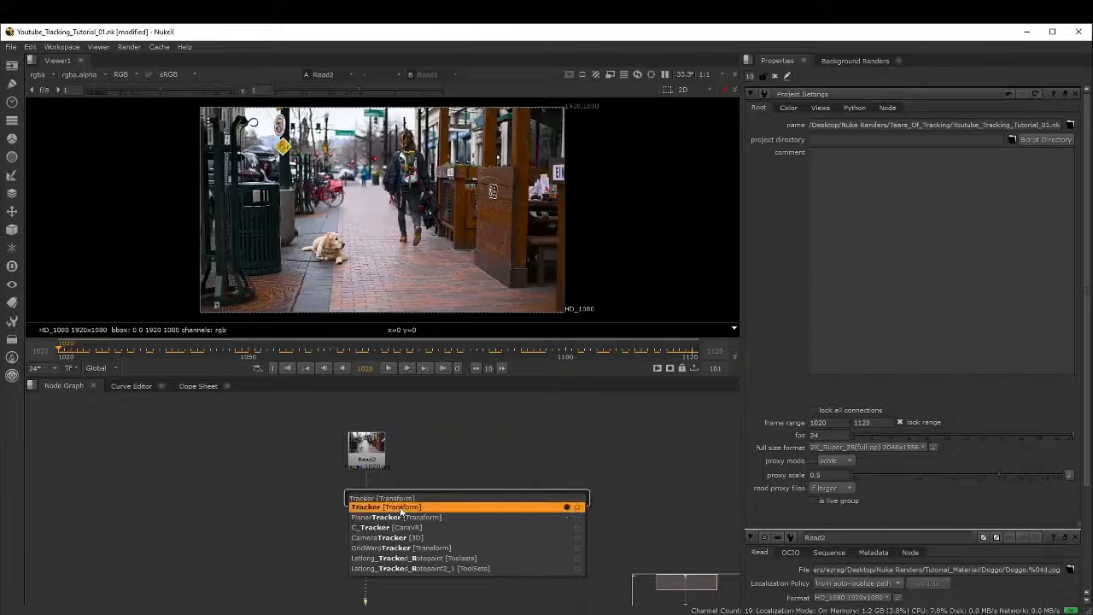
{"action": "left_click", "coordinate": [400, 506]}
{"action": "left_click_drag", "start_coordinate": [474, 514], "coordinate": [373, 462]}
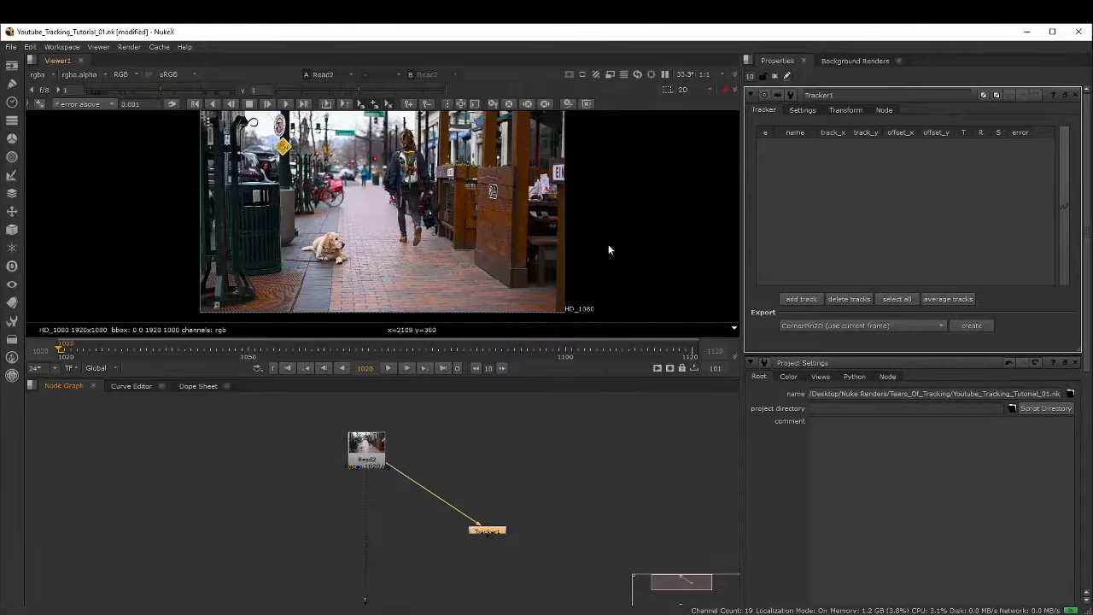
Play the clip, add a track to the Tracker node and enable rotation and scale for it
{"action": "left_click", "coordinate": [386, 369]}
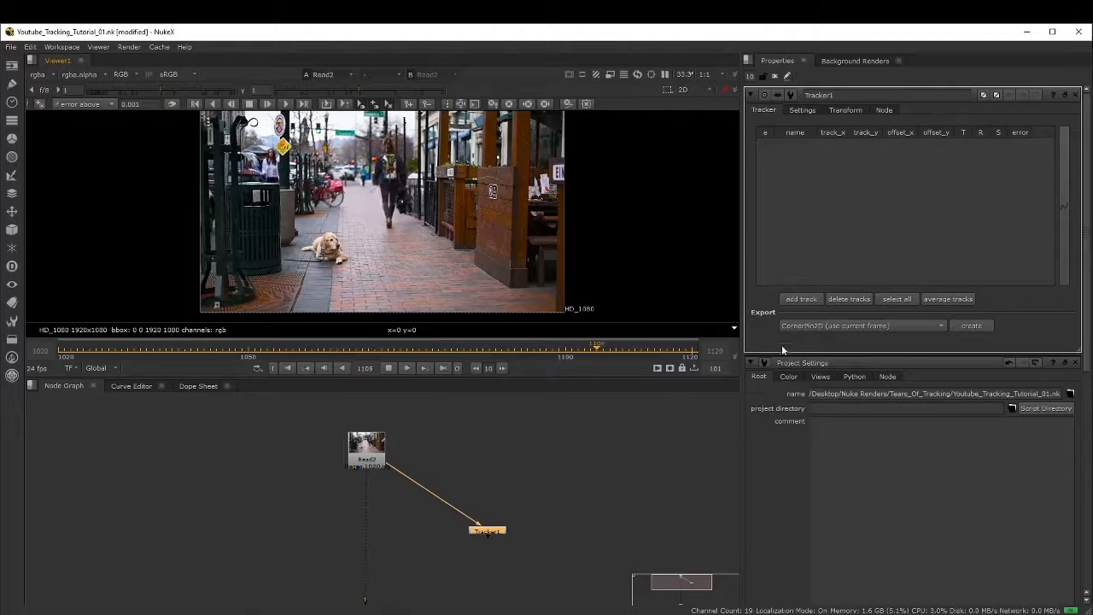
{"action": "left_click", "coordinate": [803, 298]}
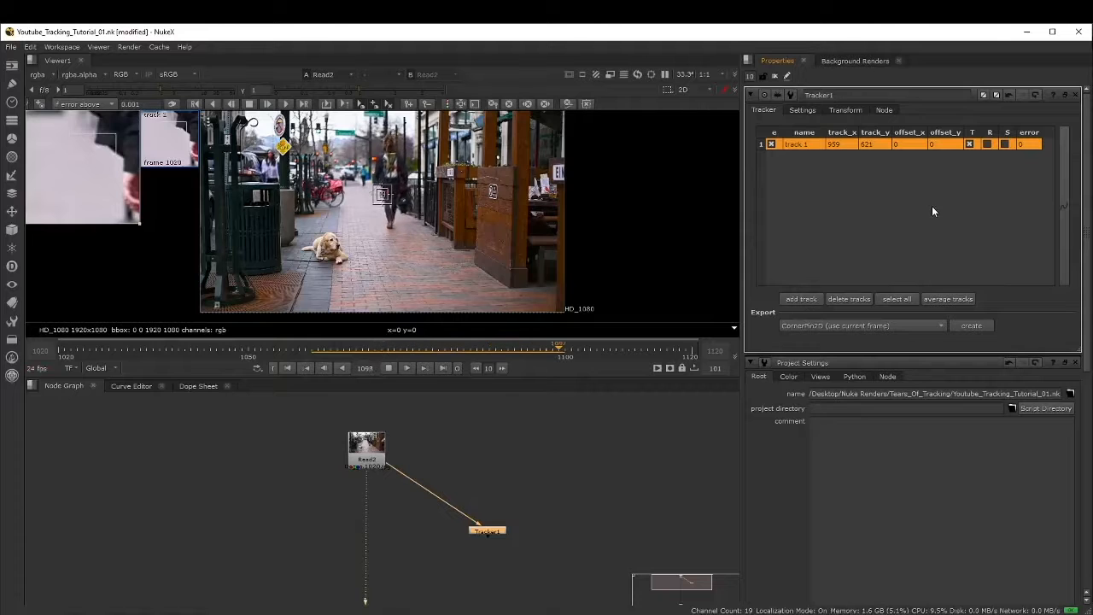
{"action": "left_click", "coordinate": [987, 143]}
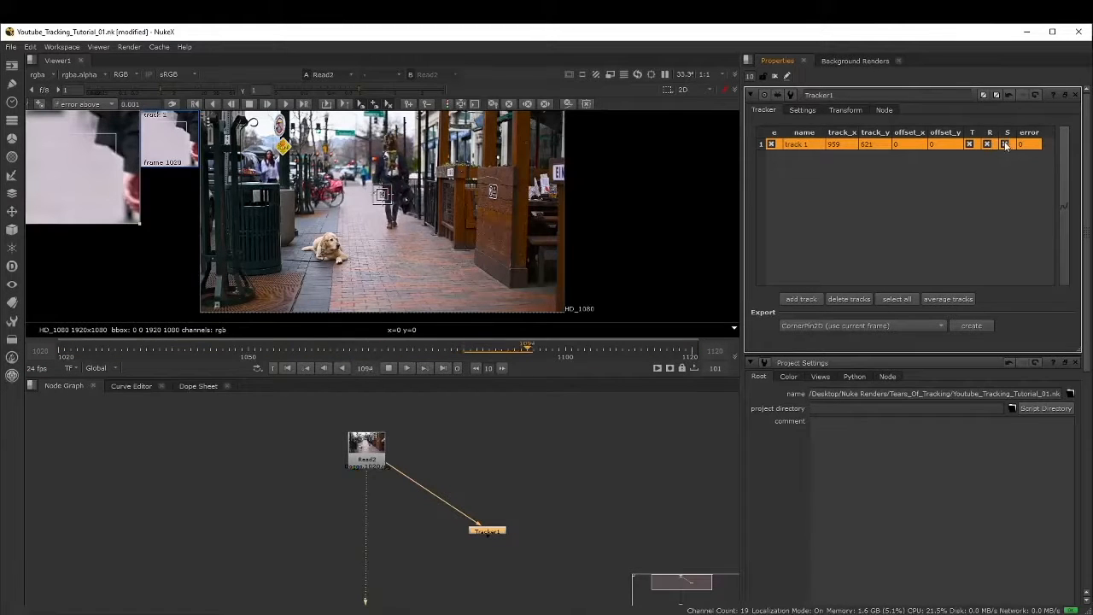
{"action": "left_click", "coordinate": [1005, 144]}
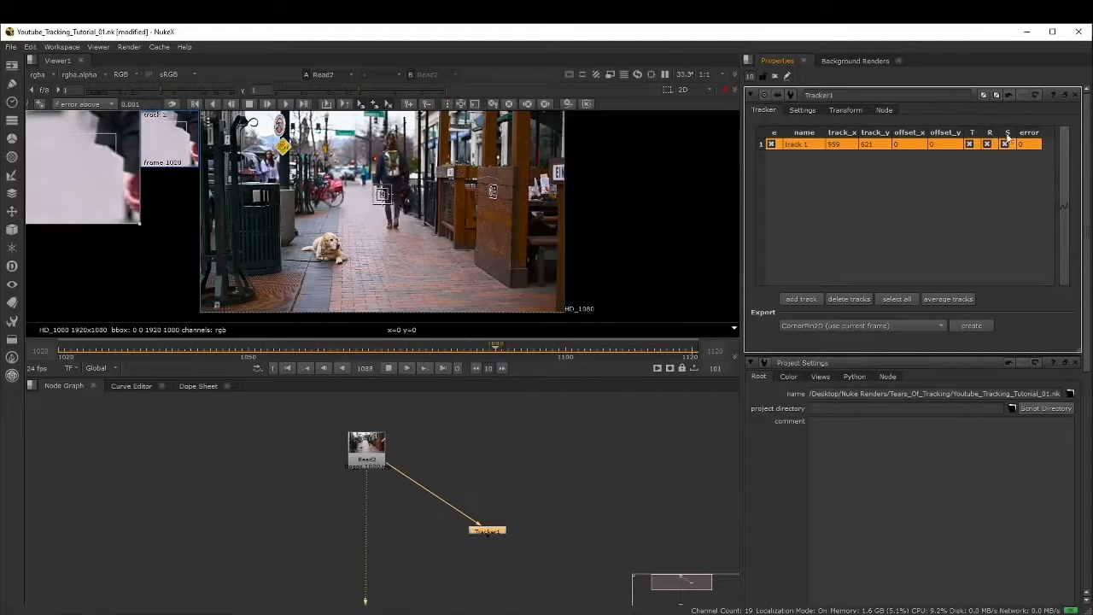
{"action": "left_click", "coordinate": [983, 183]}
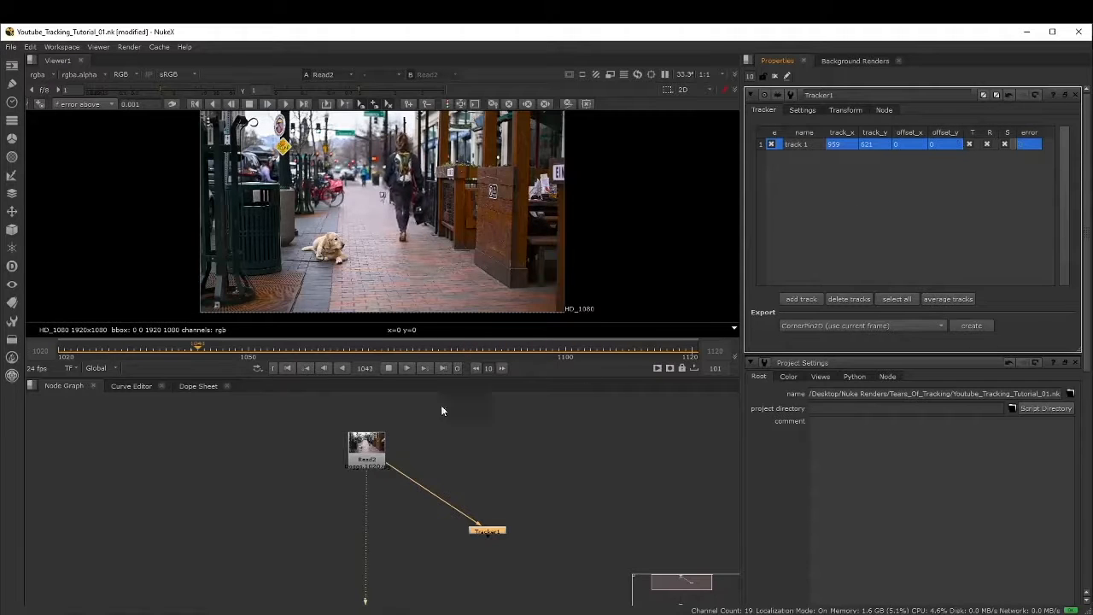
Stop playback, return to frame 1020 and move track 1 onto the dog's head near the eye
{"action": "left_click", "coordinate": [390, 368]}
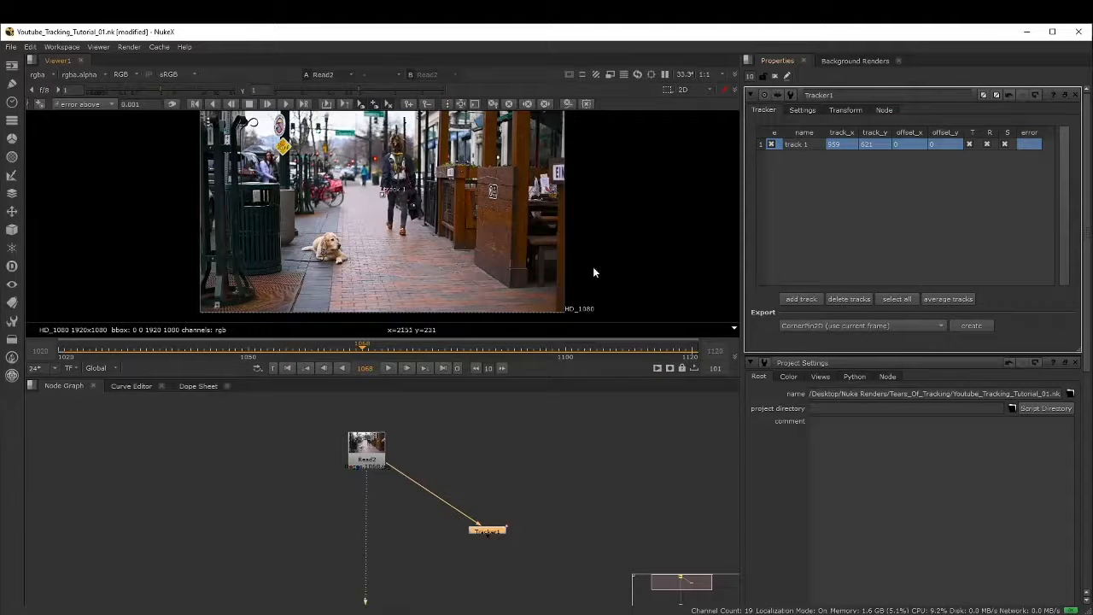
{"action": "left_click", "coordinate": [58, 356]}
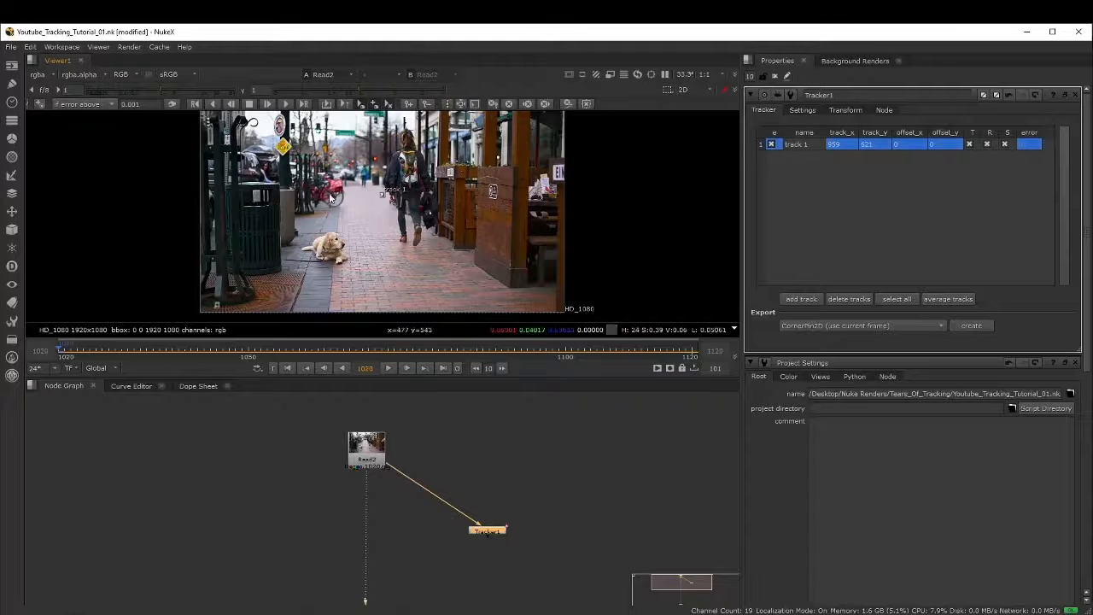
{"action": "scroll", "coordinate": [384, 199], "scroll_direction": "up", "scroll_amount": 1}
{"action": "scroll", "coordinate": [383, 199], "scroll_direction": "up", "scroll_amount": 3}
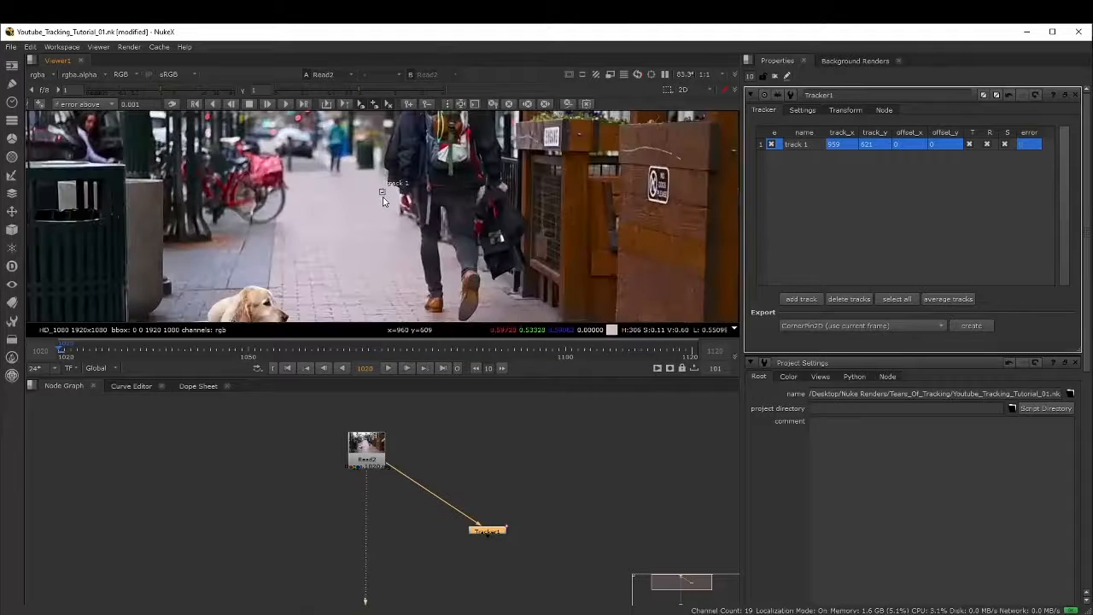
{"action": "left_click_drag", "start_coordinate": [383, 195], "coordinate": [266, 306]}
Refine the position of track 1 so it is centred on the dog's eye, at about x 716.6, y 385.4
{"action": "scroll", "coordinate": [295, 299], "scroll_direction": "up", "scroll_amount": 4}
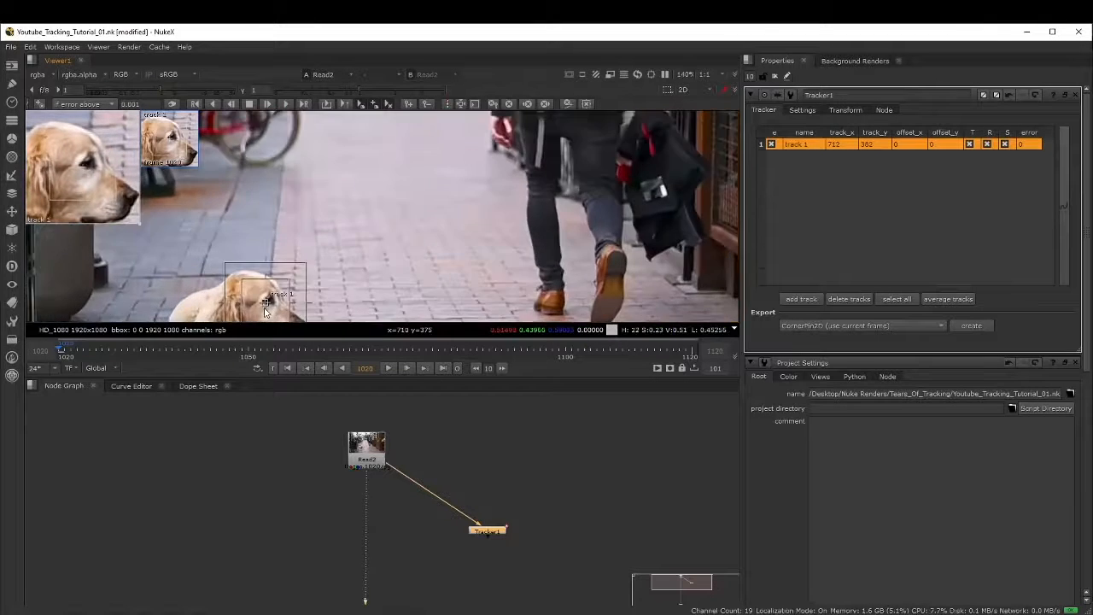
{"action": "scroll", "coordinate": [301, 295], "scroll_direction": "up", "scroll_amount": 5}
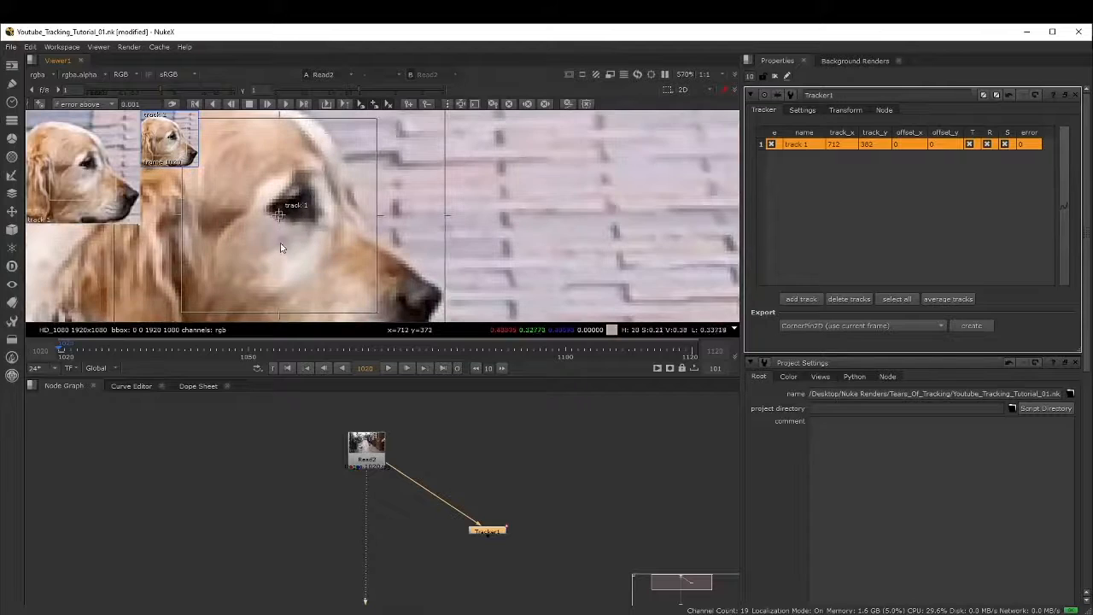
{"action": "left_click_drag", "start_coordinate": [278, 218], "coordinate": [267, 216]}
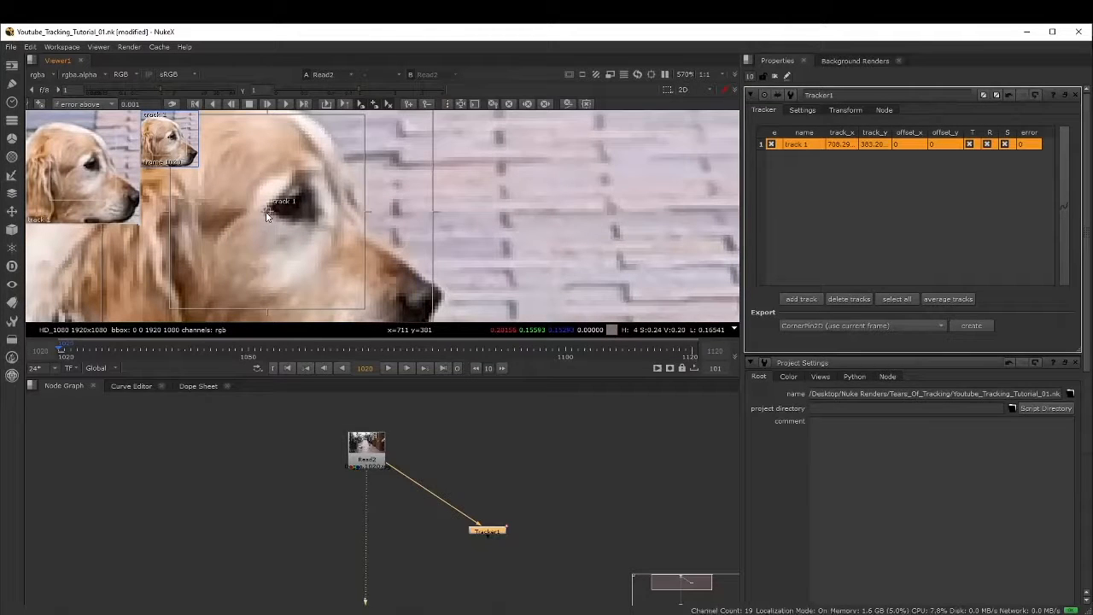
{"action": "scroll", "coordinate": [265, 216], "scroll_direction": "down", "scroll_amount": 5}
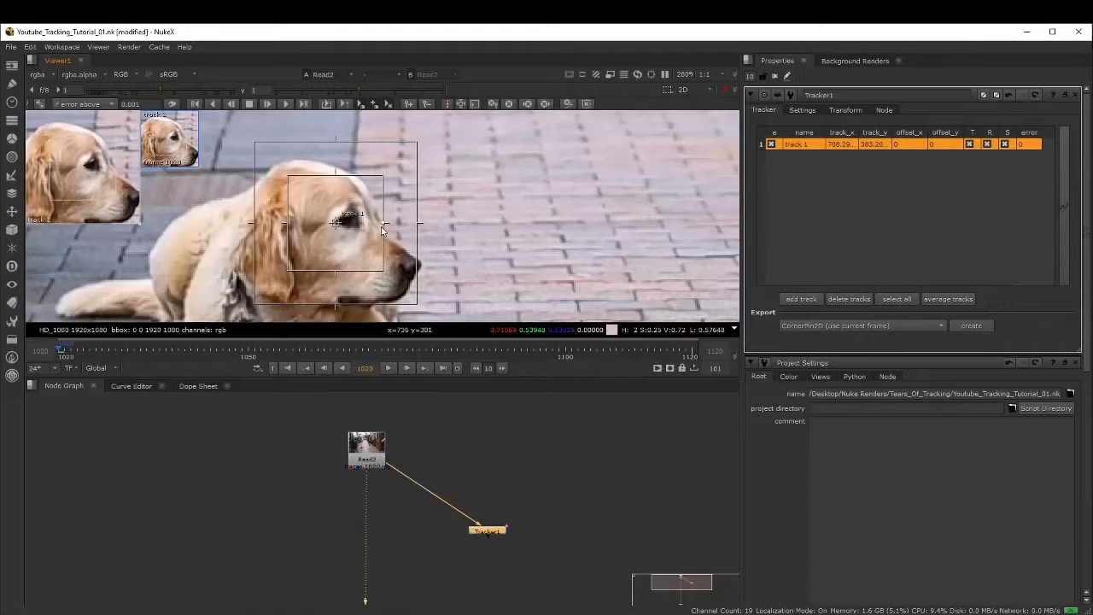
{"action": "mouse_move", "coordinate": [342, 227]}
{"action": "left_mouse_down"}
{"action": "mouse_move", "coordinate": [370, 209]}
{"action": "mouse_move", "coordinate": [347, 224]}
{"action": "left_mouse_up"}
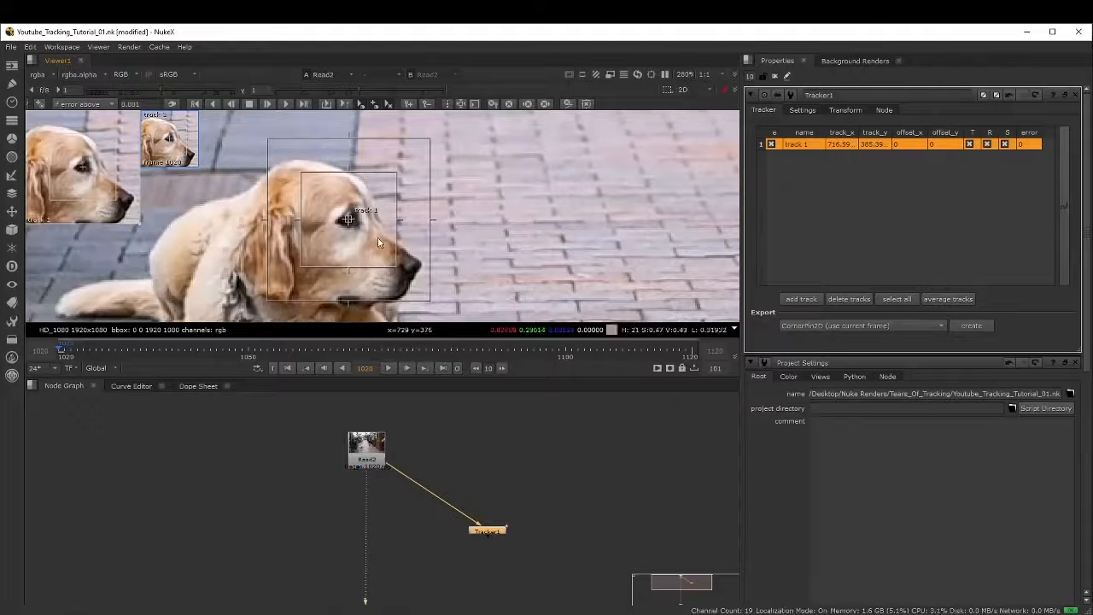
Move track 1 to the back corner of the dog's eye, at about x 706.8, y 383.4, and shrink its tracking area
{"action": "scroll", "coordinate": [333, 235], "scroll_direction": "up", "scroll_amount": 3}
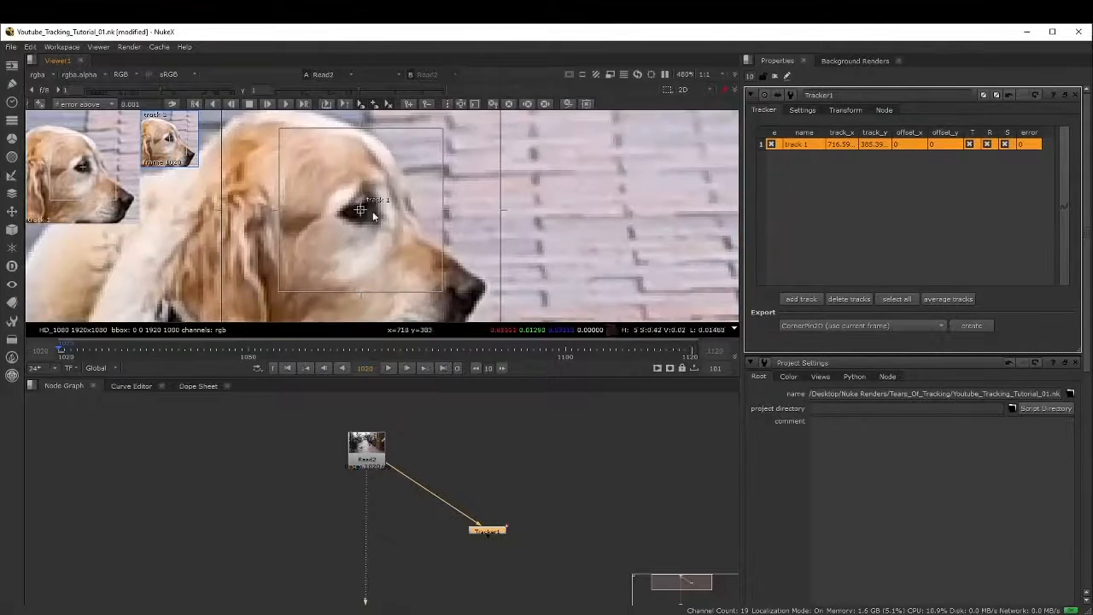
{"action": "left_click_drag", "start_coordinate": [360, 211], "coordinate": [337, 220]}
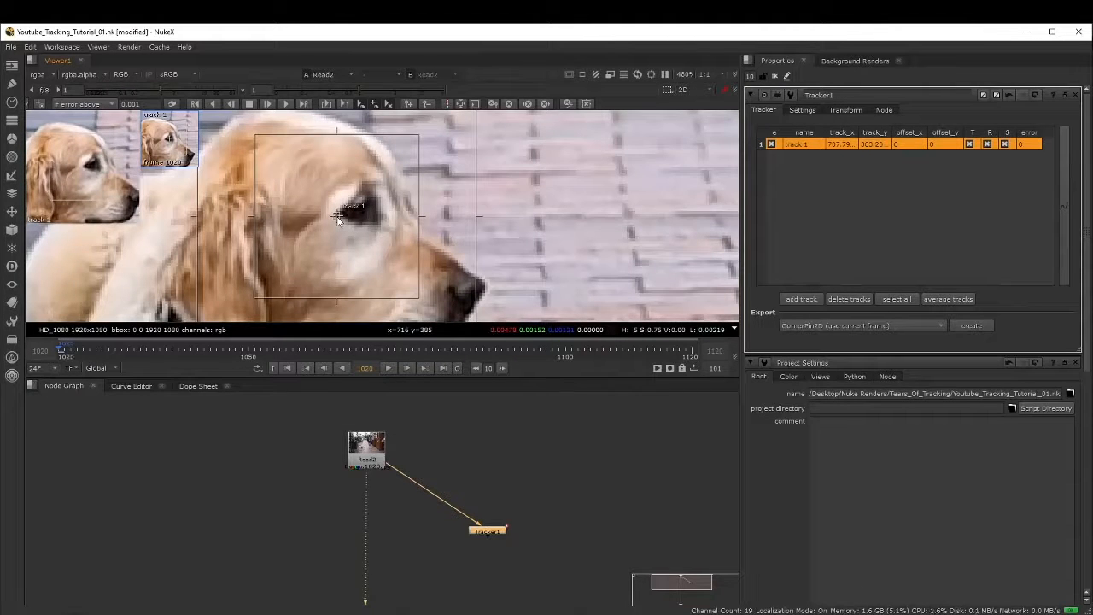
{"action": "scroll", "coordinate": [338, 220], "scroll_direction": "up", "scroll_amount": 8}
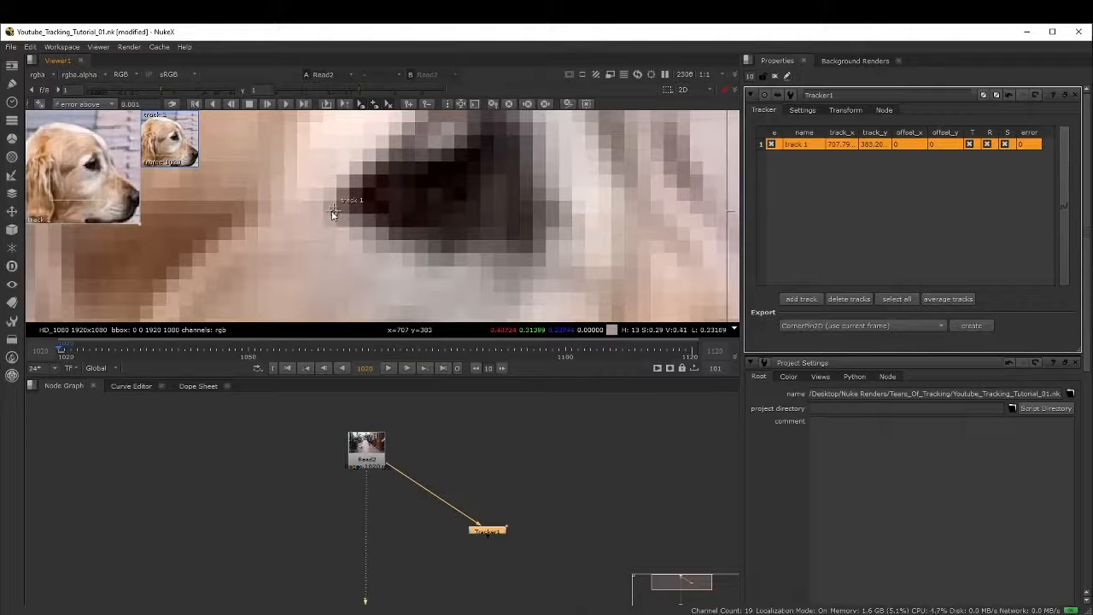
{"action": "mouse_move", "coordinate": [333, 215]}
{"action": "left_mouse_down"}
{"action": "mouse_move", "coordinate": [340, 205]}
{"action": "mouse_move", "coordinate": [323, 213]}
{"action": "left_mouse_up"}
{"action": "scroll", "coordinate": [325, 214], "scroll_direction": "down", "scroll_amount": 3}
{"action": "scroll", "coordinate": [339, 212], "scroll_direction": "down", "scroll_amount": 8}
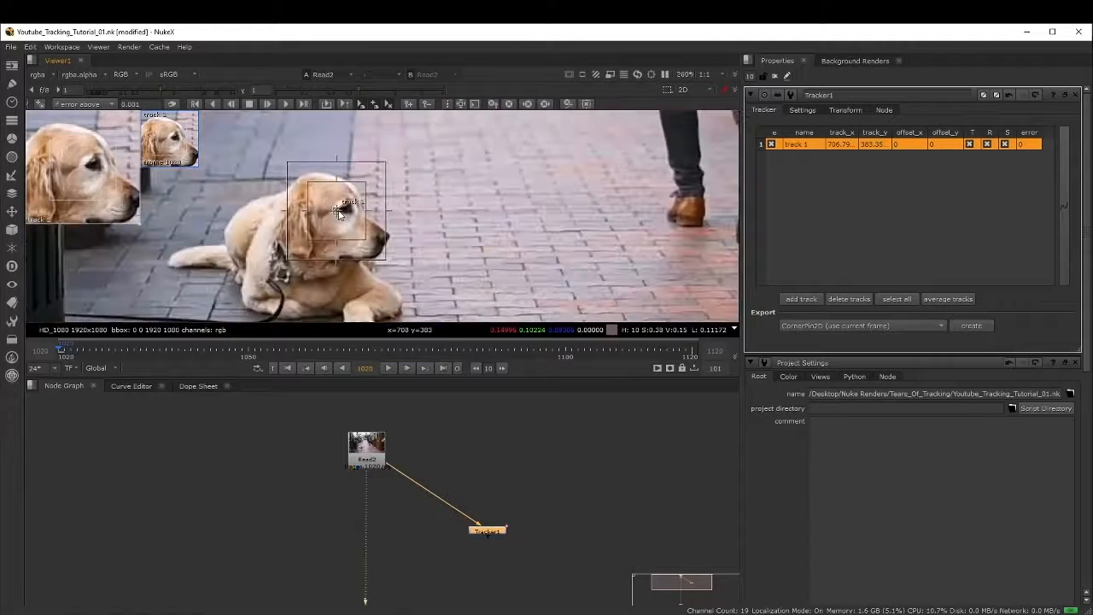
{"action": "scroll", "coordinate": [339, 214], "scroll_direction": "up", "scroll_amount": 1}
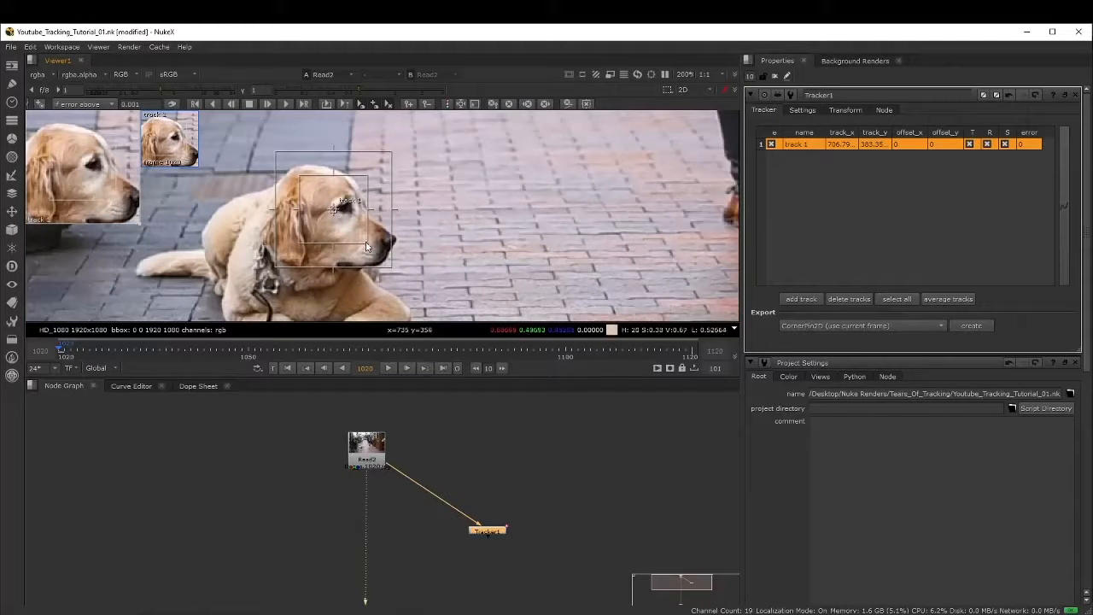
{"action": "left_click_drag", "start_coordinate": [368, 247], "coordinate": [359, 235]}
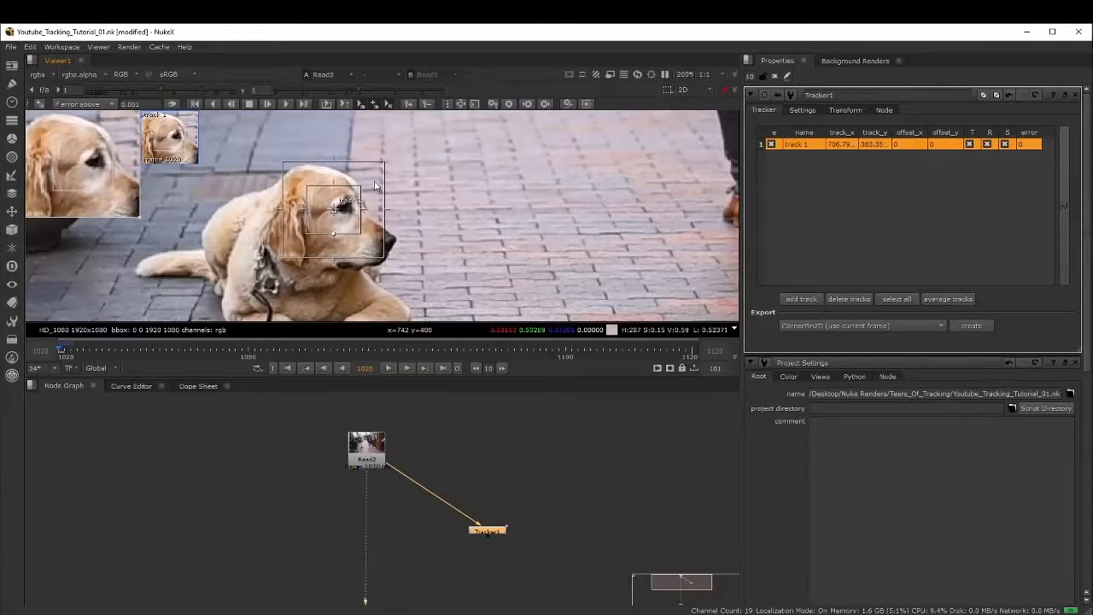
Examine track 1's pattern and search areas around the dog's eye at close and wide magnification
{"action": "middle_click_drag", "start_coordinate": [370, 178], "coordinate": [395, 184]}
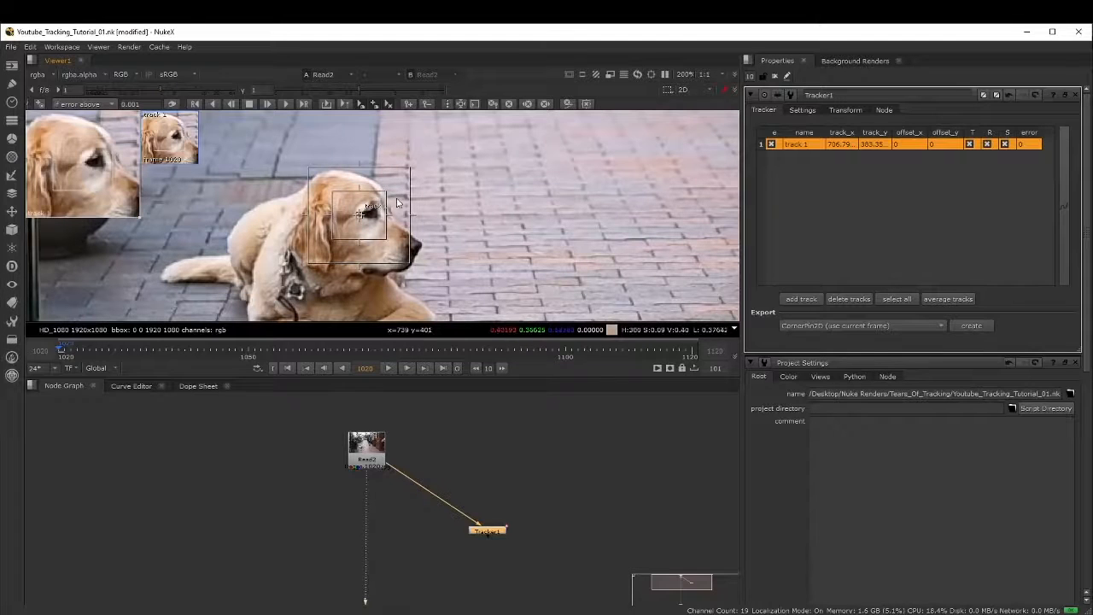
{"action": "middle_click_drag", "start_coordinate": [389, 252], "coordinate": [394, 218]}
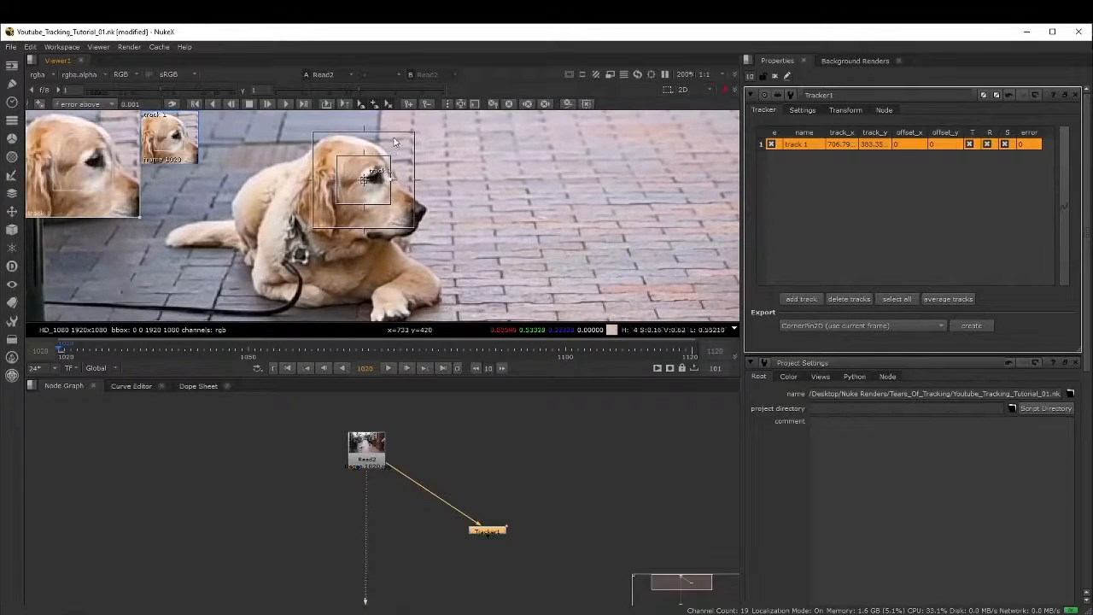
{"action": "middle_click_drag", "start_coordinate": [402, 160], "coordinate": [398, 178]}
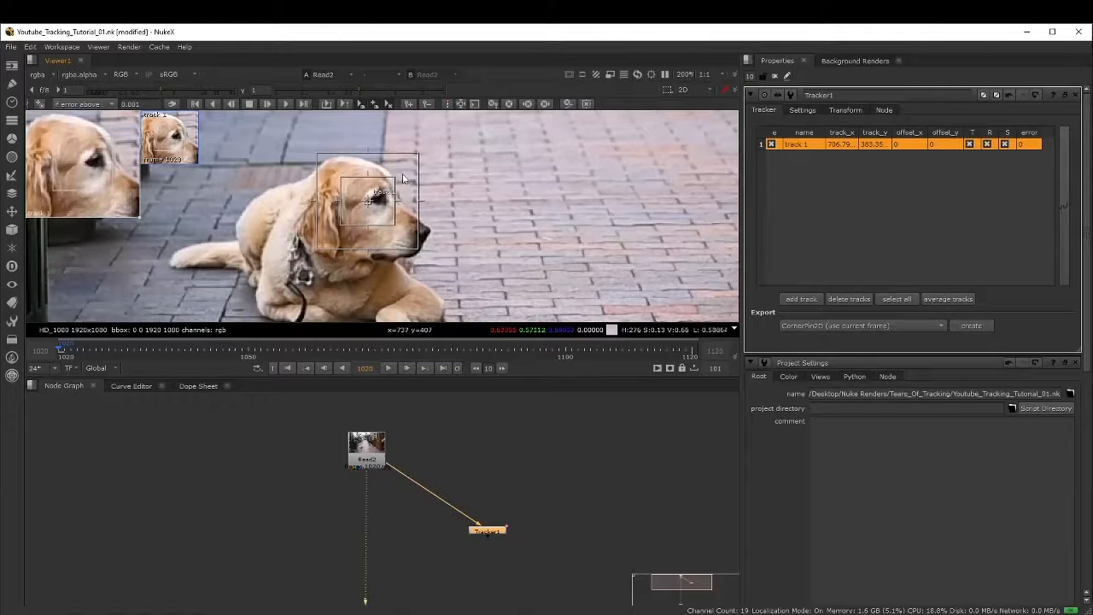
{"action": "scroll", "coordinate": [407, 177], "scroll_direction": "up", "scroll_amount": 5}
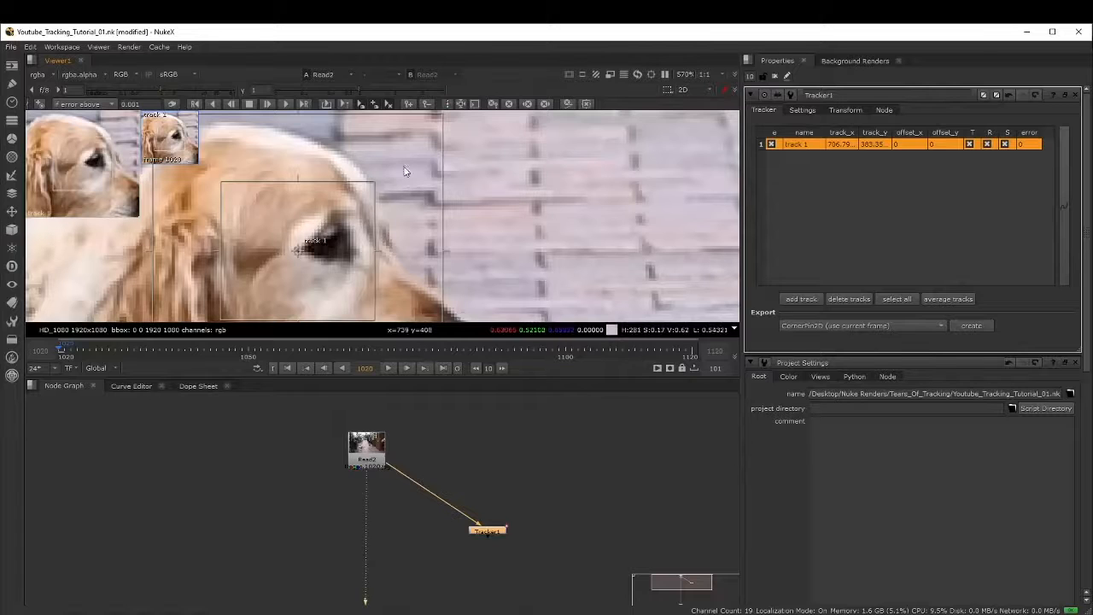
{"action": "scroll", "coordinate": [410, 184], "scroll_direction": "down", "scroll_amount": 5}
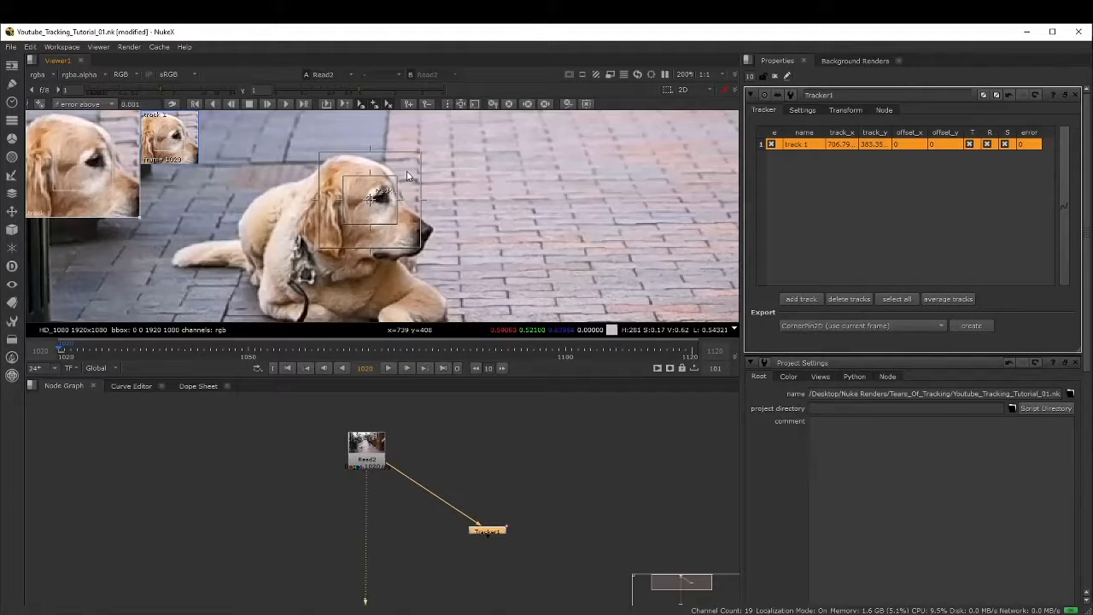
{"action": "scroll", "coordinate": [407, 175], "scroll_direction": "down", "scroll_amount": 2}
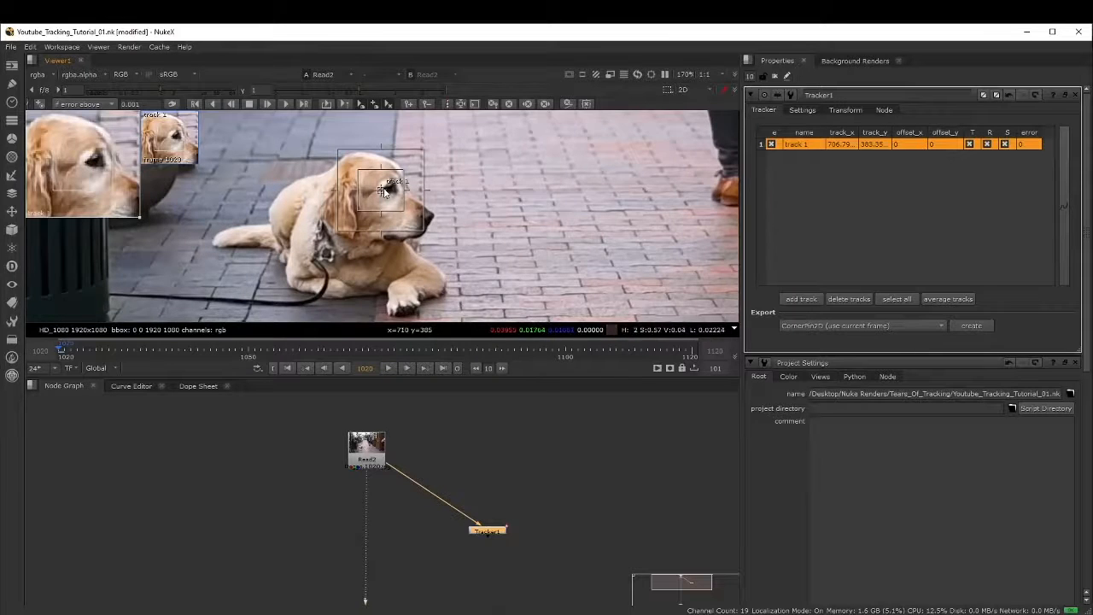
{"action": "scroll", "coordinate": [386, 193], "scroll_direction": "up", "scroll_amount": 2}
{"action": "scroll", "coordinate": [426, 162], "scroll_direction": "down", "scroll_amount": 2}
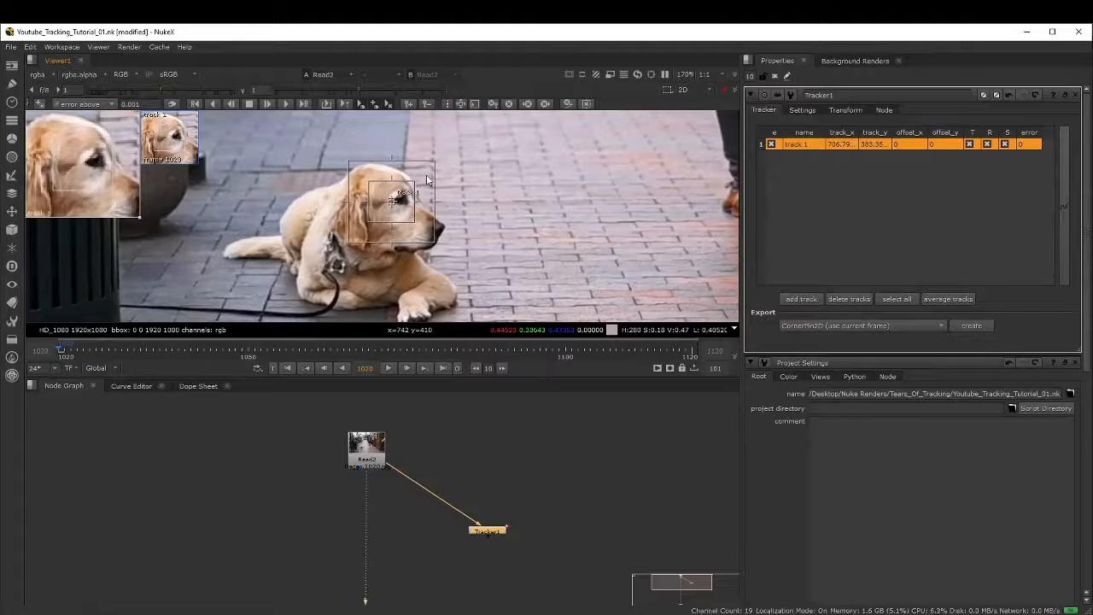
{"action": "scroll", "coordinate": [427, 174], "scroll_direction": "down", "scroll_amount": 3}
{"action": "scroll", "coordinate": [426, 179], "scroll_direction": "down", "scroll_amount": 3}
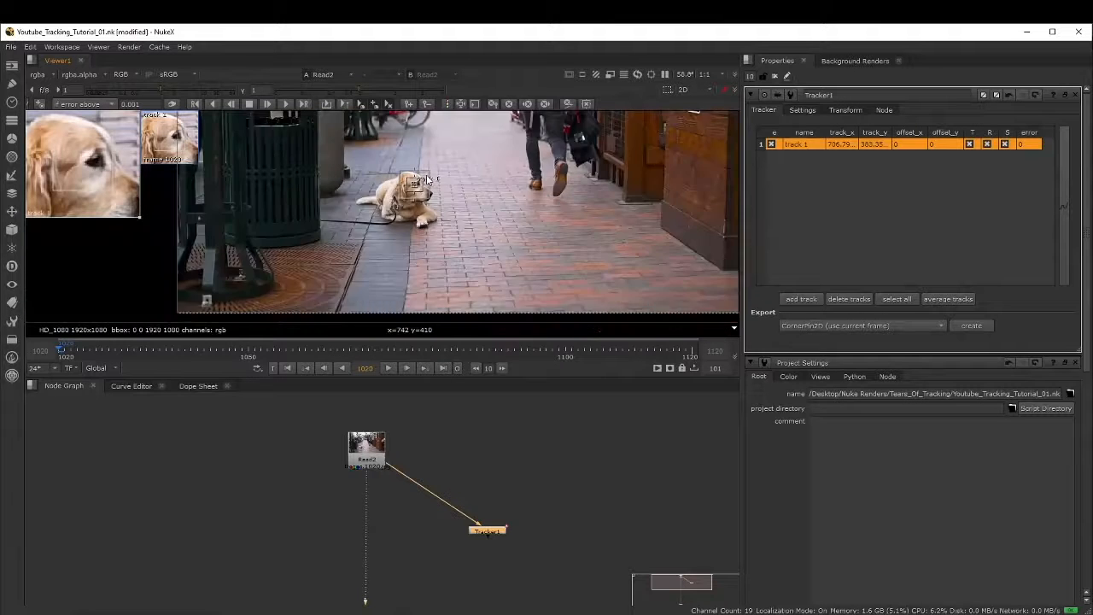
{"action": "scroll", "coordinate": [417, 187], "scroll_direction": "up", "scroll_amount": 5}
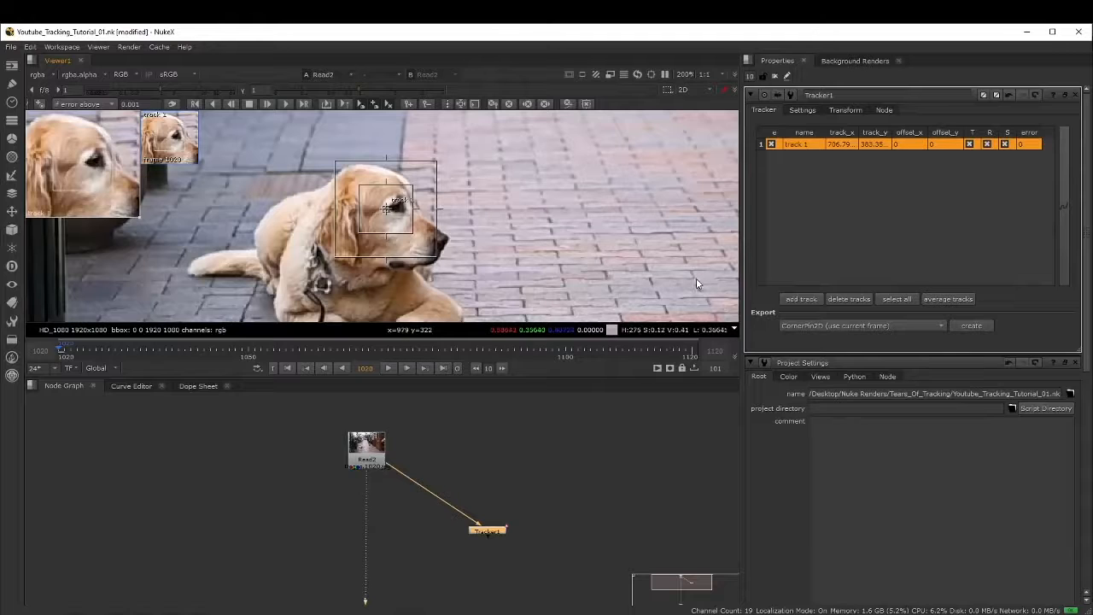
Move Tracker1 farther from Read2, track track 1 forward through the clip and return to frame 1020
{"action": "left_click_drag", "start_coordinate": [491, 532], "coordinate": [536, 510]}
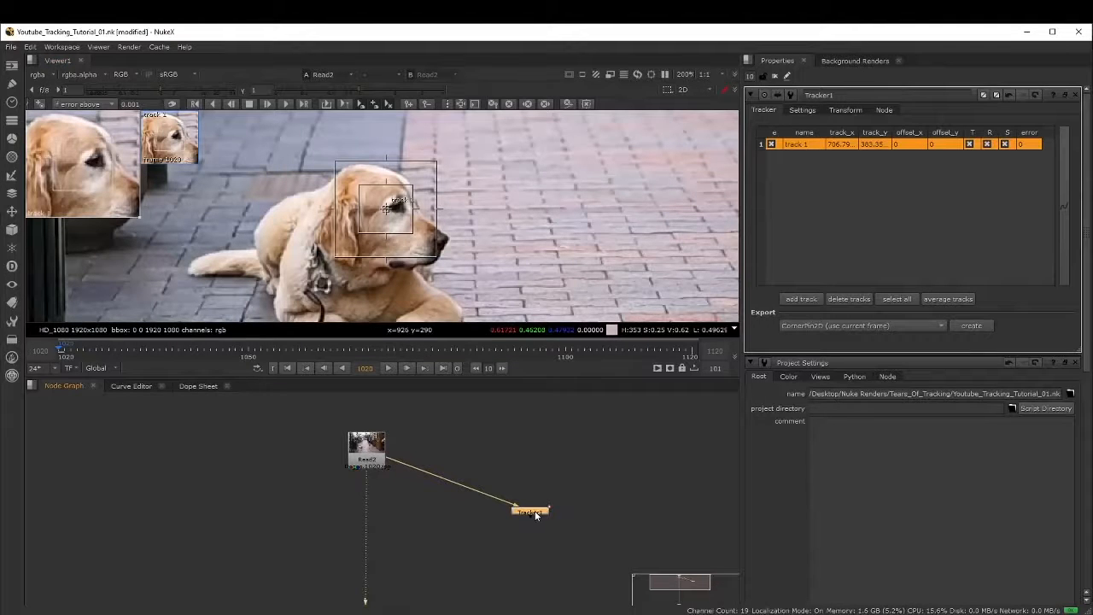
{"action": "left_click", "coordinate": [286, 104]}
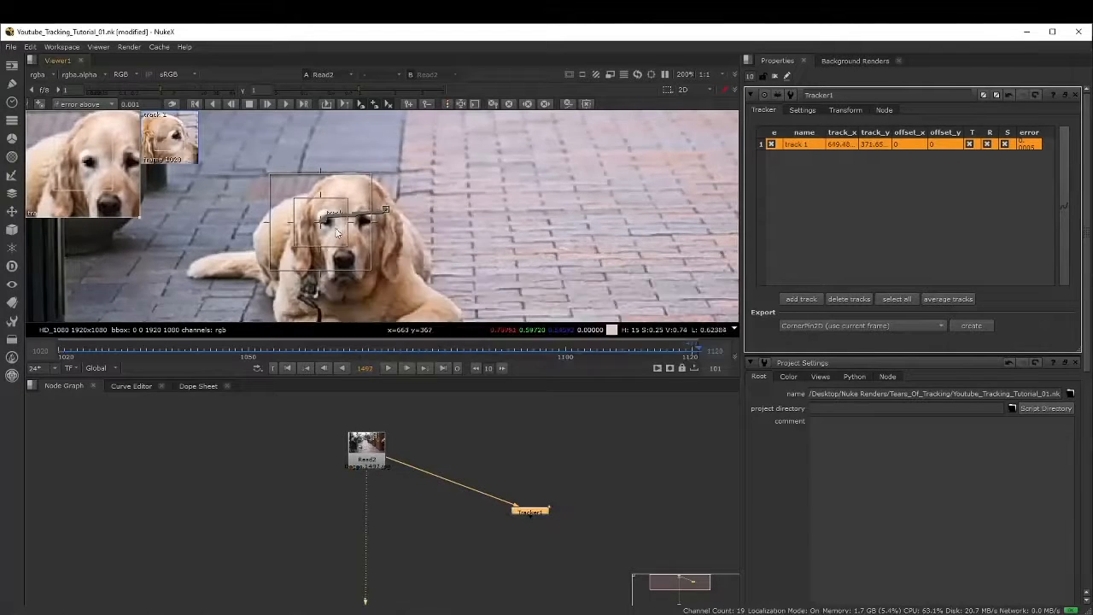
{"action": "left_click", "coordinate": [59, 351]}
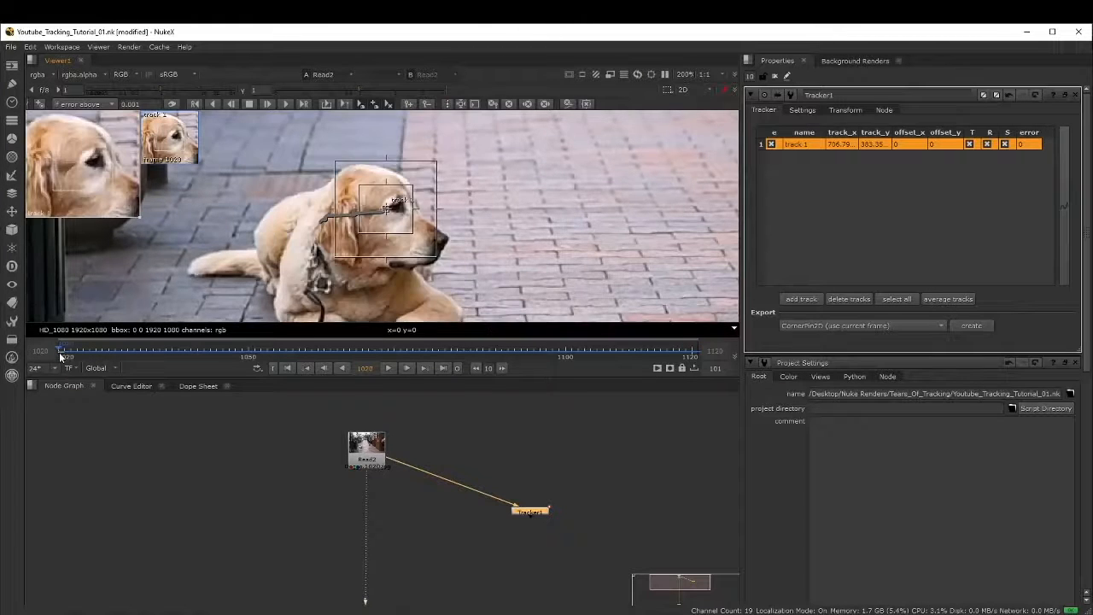
Scrub through the clip to check how track 1 follows the dog's eye, ending back at frame 1020
{"action": "left_click_drag", "start_coordinate": [149, 350], "coordinate": [45, 313]}
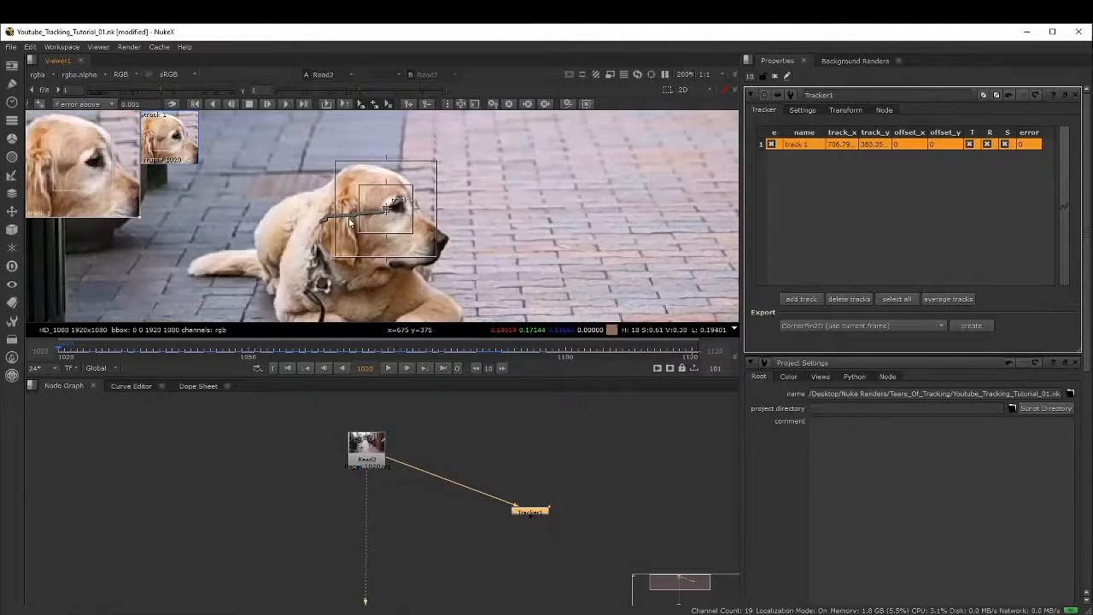
{"action": "key", "text": "v"}
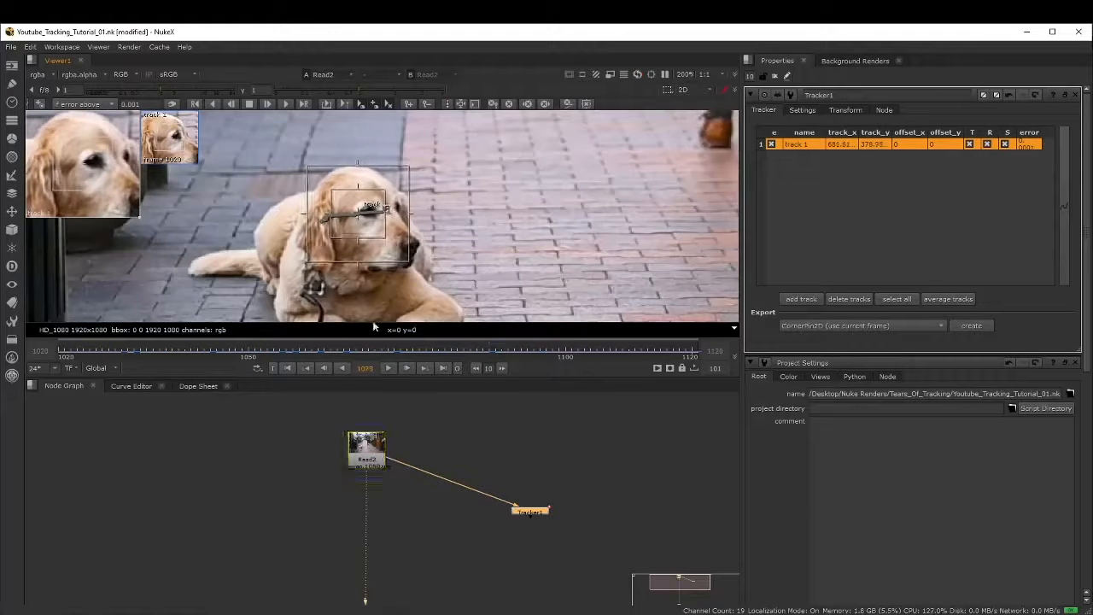
{"action": "mouse_move", "coordinate": [80, 326]}
{"action": "left_mouse_down"}
{"action": "mouse_move", "coordinate": [35, 324]}
{"action": "mouse_move", "coordinate": [59, 329]}
{"action": "left_mouse_up"}
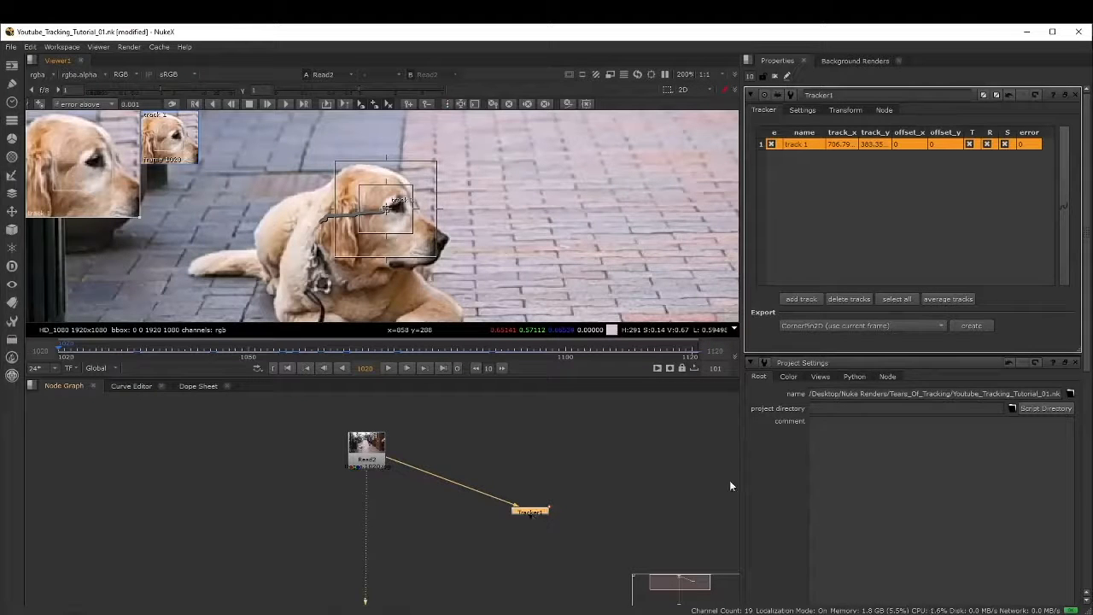
Export the track from Tracker1 as a Transform (match-move) node
{"action": "left_click", "coordinate": [885, 326]}
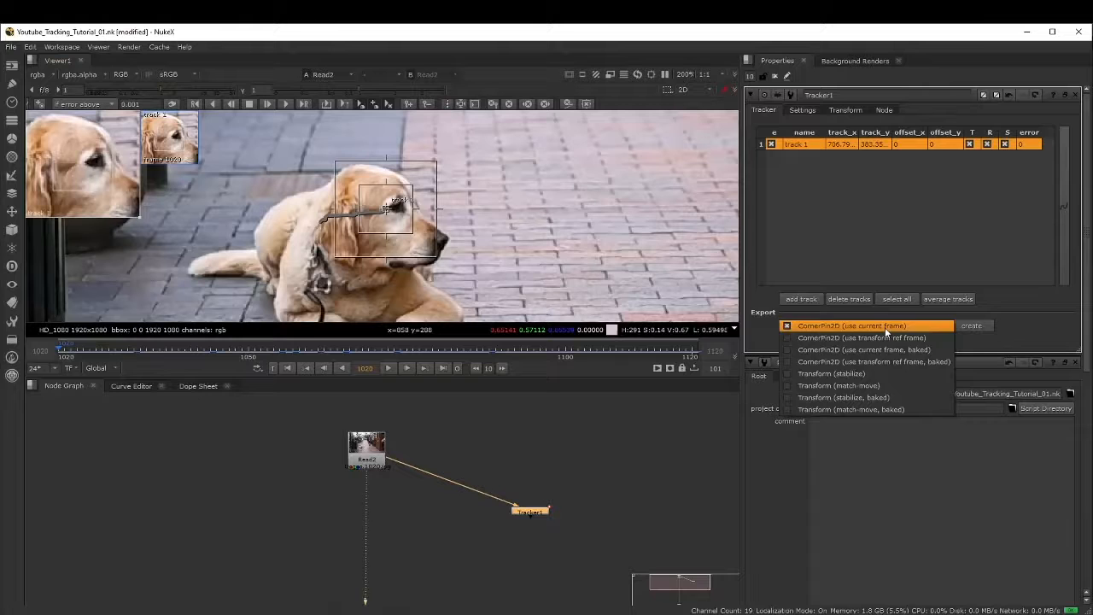
{"action": "left_click", "coordinate": [887, 387]}
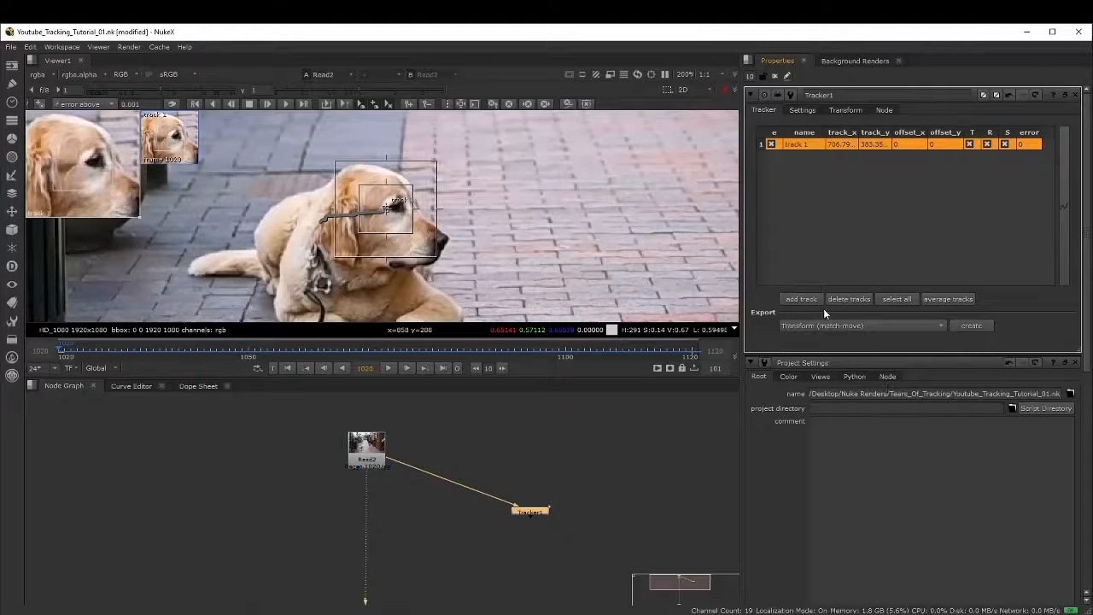
{"action": "left_click", "coordinate": [978, 326]}
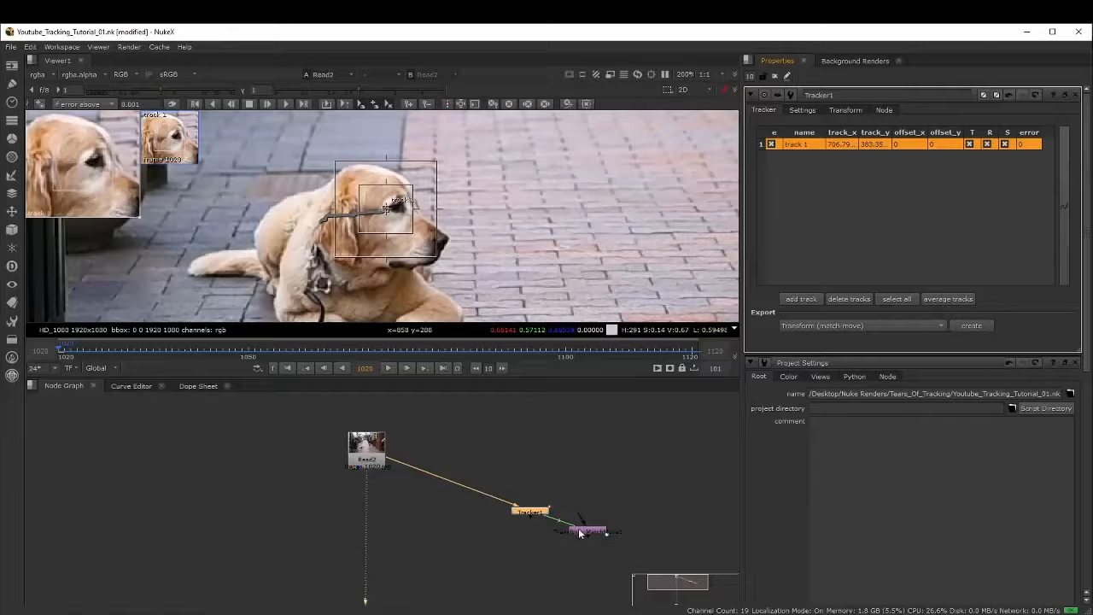
Place the match-move transform directly below Tracker1 and add a dot above Tracker1 to square off the connection from Read2
{"action": "left_click_drag", "start_coordinate": [581, 530], "coordinate": [527, 573]}
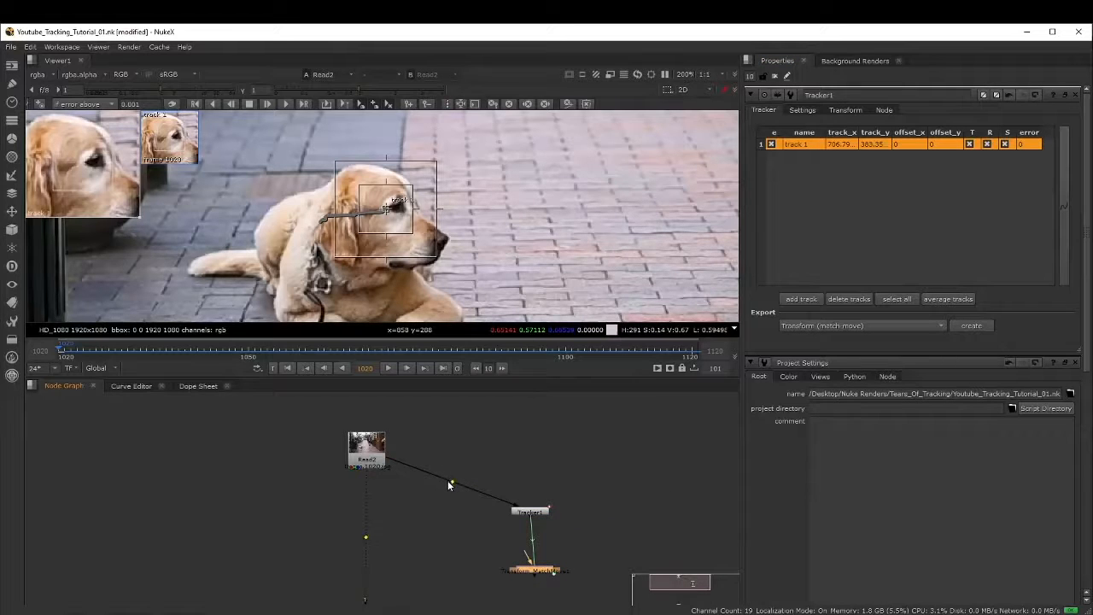
{"action": "left_click_drag", "start_coordinate": [450, 480], "coordinate": [532, 452], "text": "ctrl"}
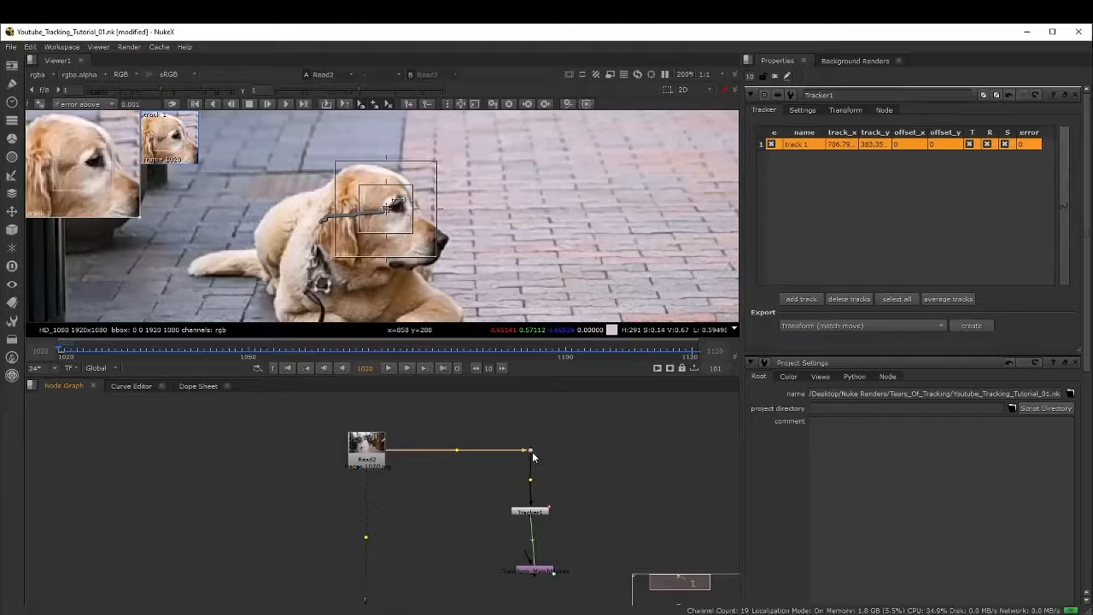
{"action": "left_click", "coordinate": [601, 481]}
{"action": "left_click_drag", "start_coordinate": [540, 570], "coordinate": [537, 578]}
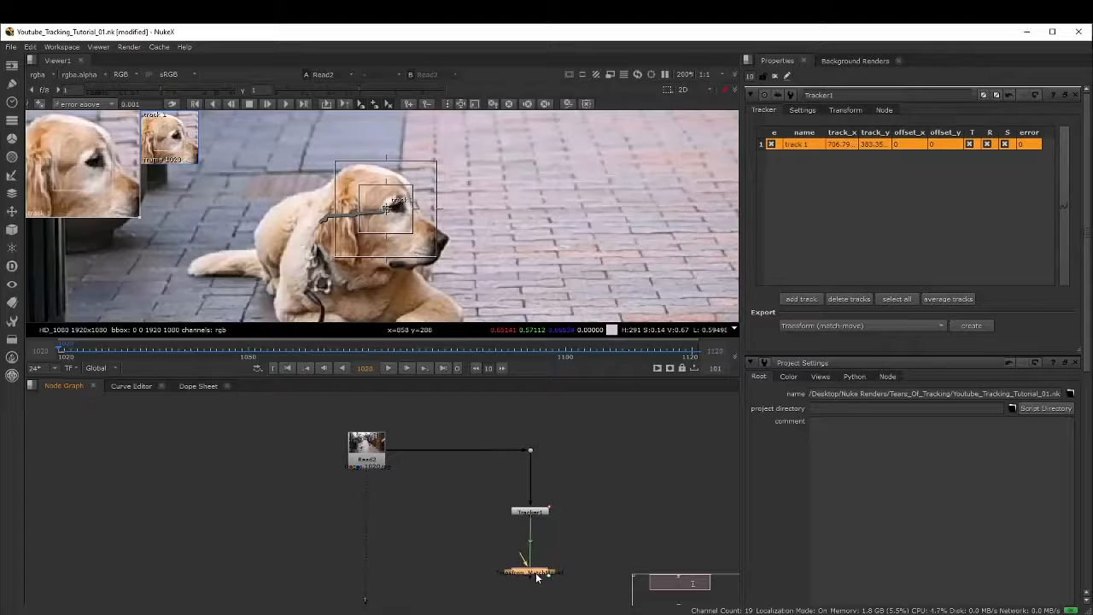
{"action": "middle_click_drag", "start_coordinate": [594, 499], "coordinate": [618, 433]}
{"action": "middle_click_drag", "start_coordinate": [561, 507], "coordinate": [568, 538]}
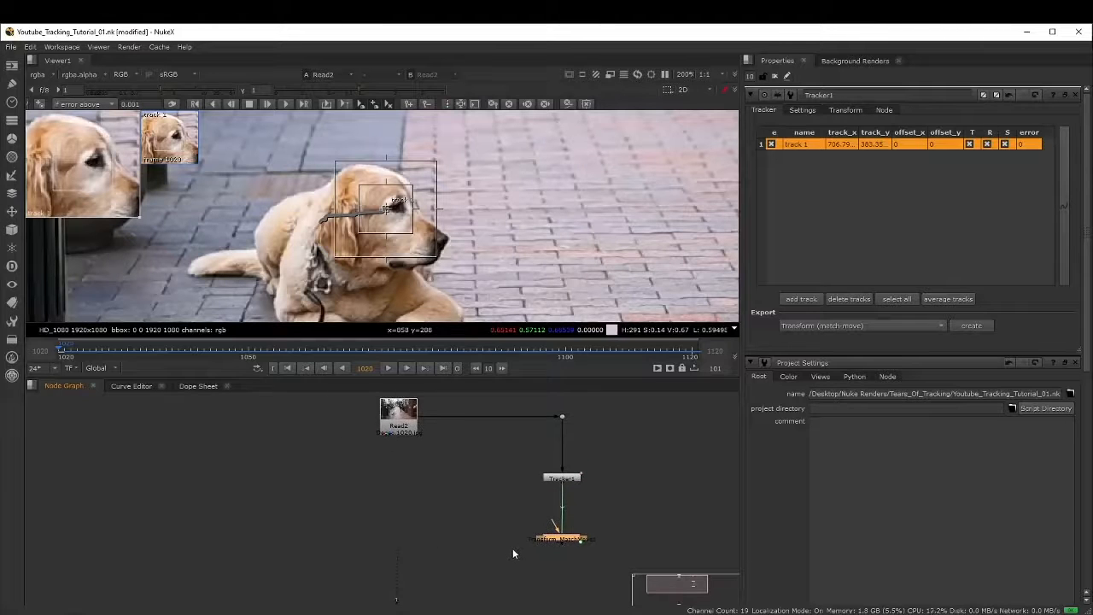
{"action": "left_click", "coordinate": [459, 489]}
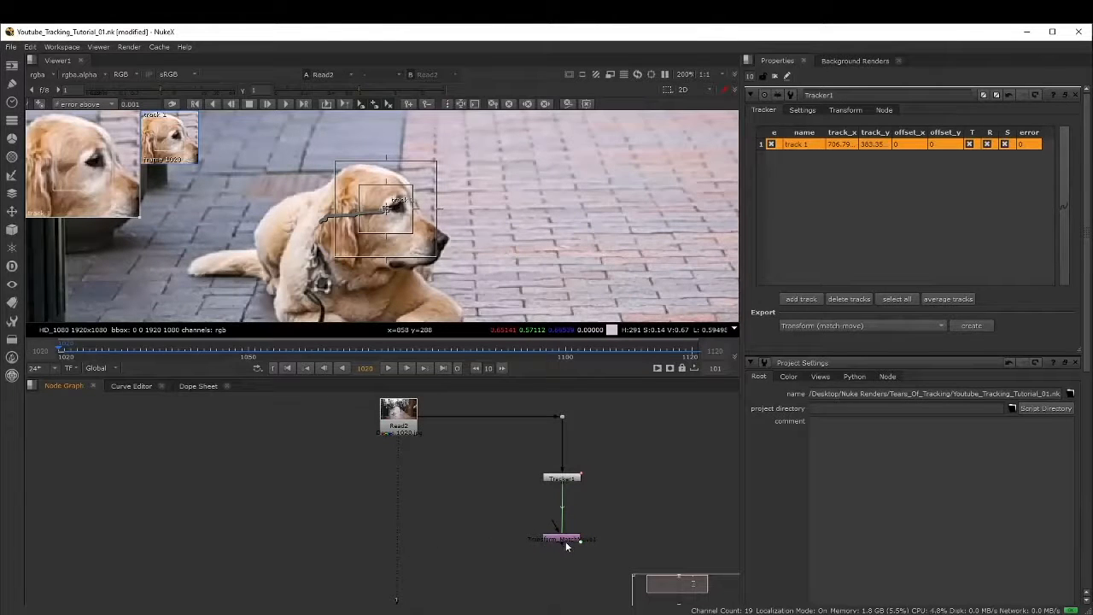
Add a Text node beside Tracker1 and connect the match-move transform's input to it
{"action": "left_click", "coordinate": [486, 504]}
{"action": "key", "text": "Tab"}
{"action": "type", "text": "text"}
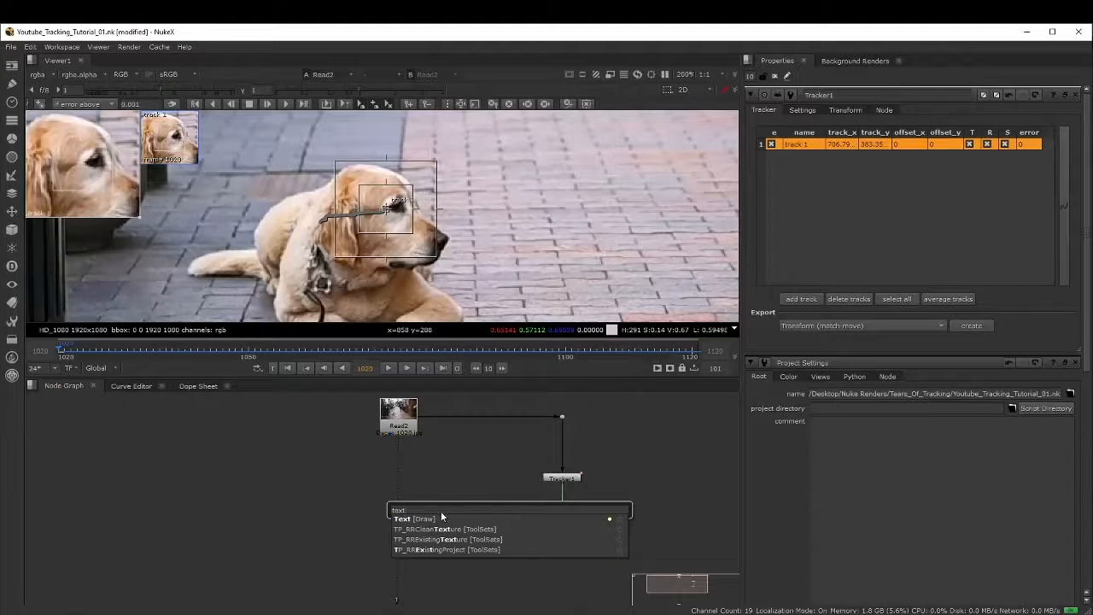
{"action": "left_click", "coordinate": [417, 518]}
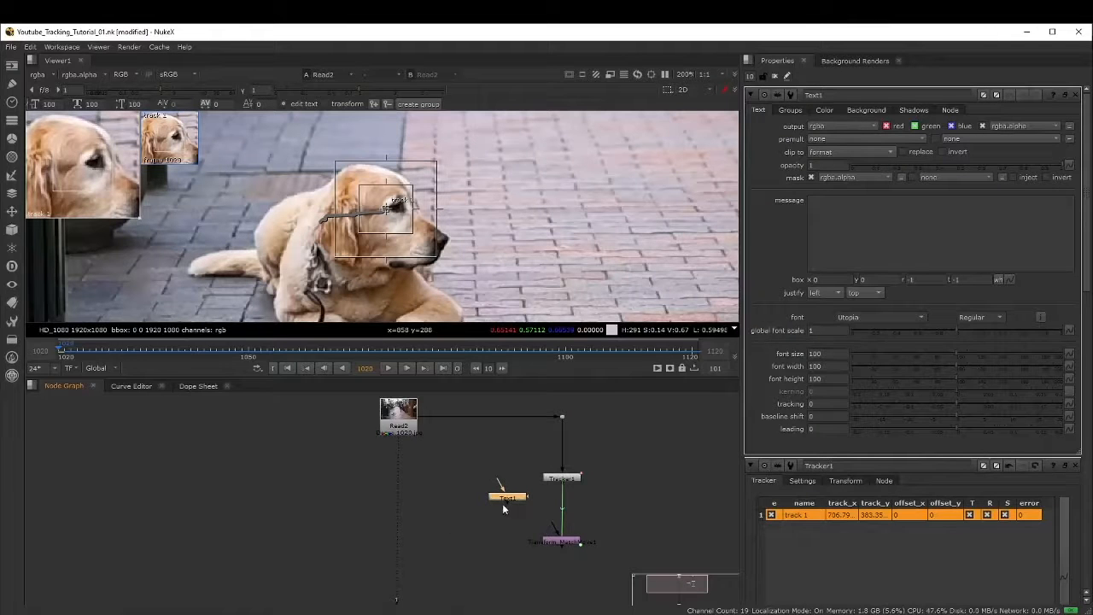
{"action": "left_click_drag", "start_coordinate": [549, 531], "coordinate": [504, 500]}
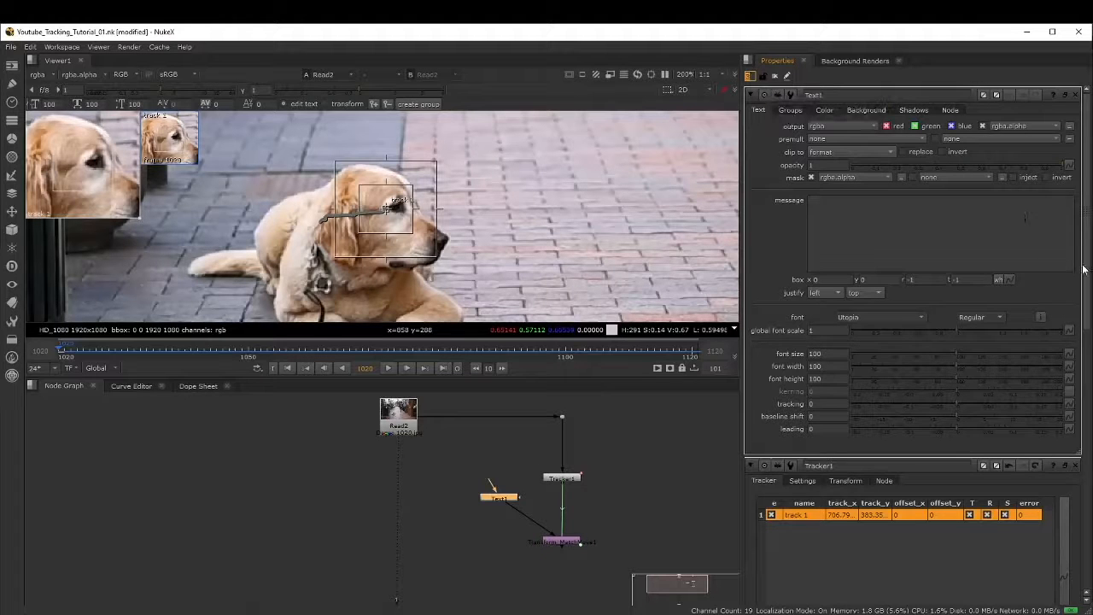
Close the Project Settings and Tracker1 properties
{"action": "left_click_drag", "start_coordinate": [1090, 325], "coordinate": [1090, 572]}
{"action": "left_click", "coordinate": [1075, 187]}
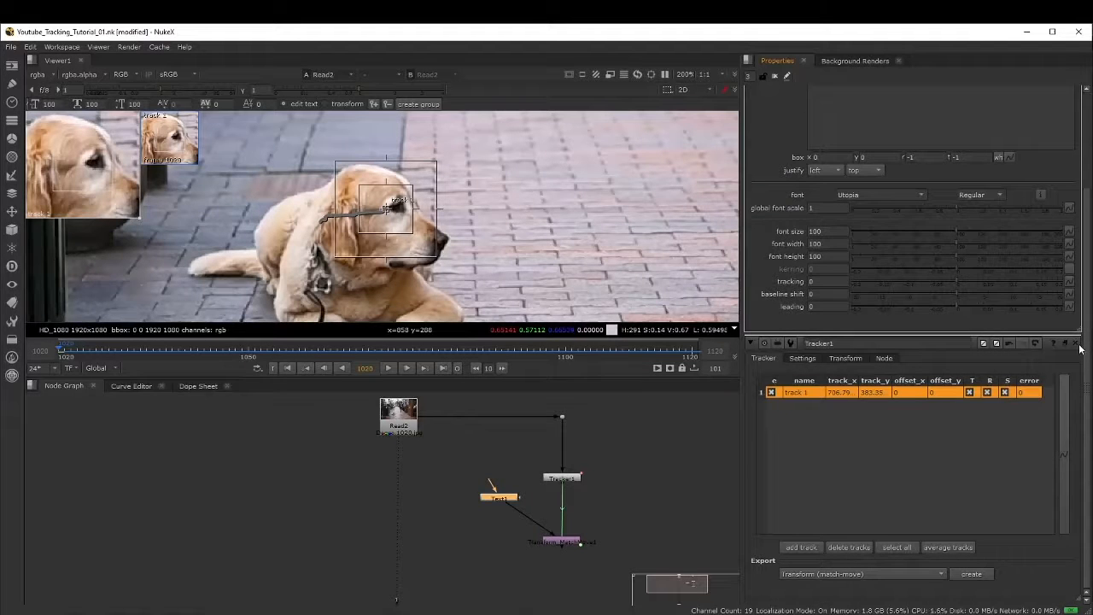
{"action": "left_click", "coordinate": [1077, 343]}
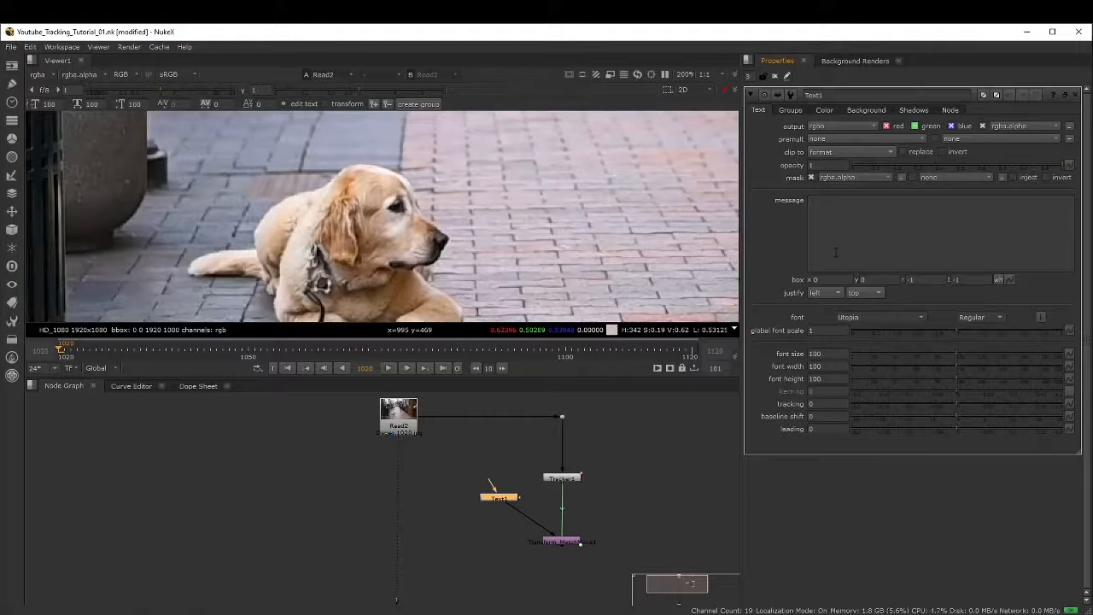
Enter "Poochingus" as the message of Text1
{"action": "type", "text": "H"}
{"action": "type", "text": "oochingus"}
{"action": "scroll", "coordinate": [431, 220], "scroll_direction": "down", "scroll_amount": 3}
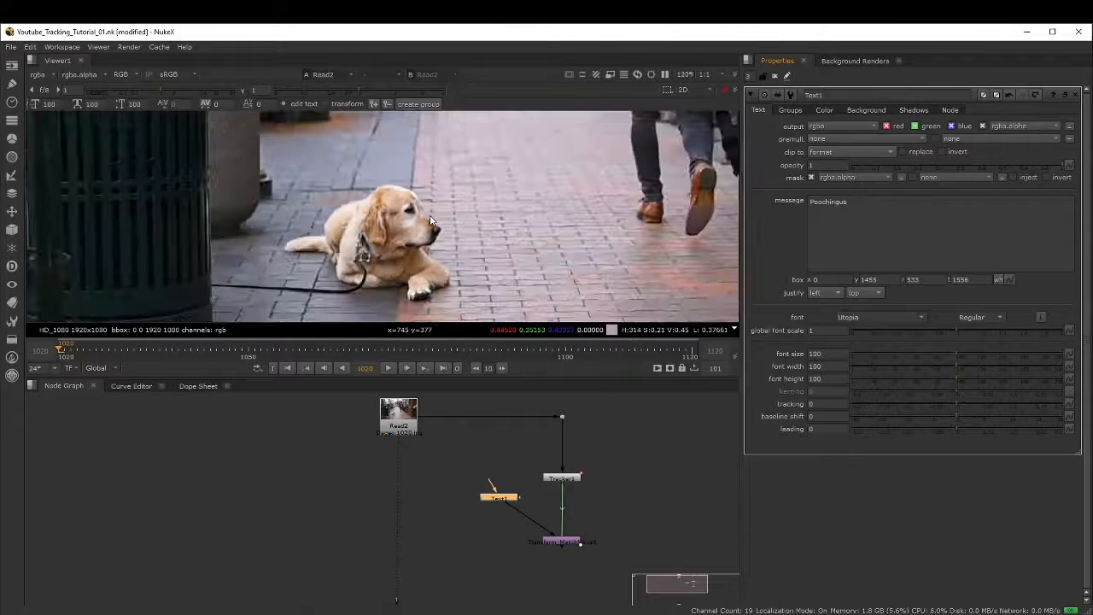
Set Text1's justification to center both horizontally and vertically, and move its text box over the dog's head
{"action": "left_click", "coordinate": [827, 293]}
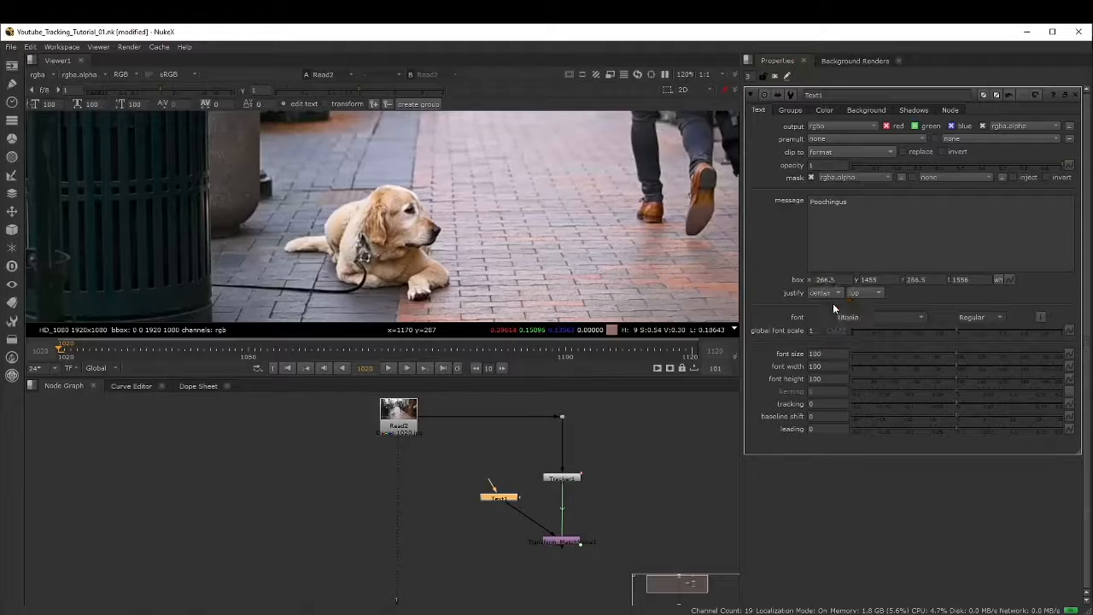
{"action": "left_click", "coordinate": [863, 295]}
{"action": "scroll", "coordinate": [485, 201], "scroll_direction": "down", "scroll_amount": 5}
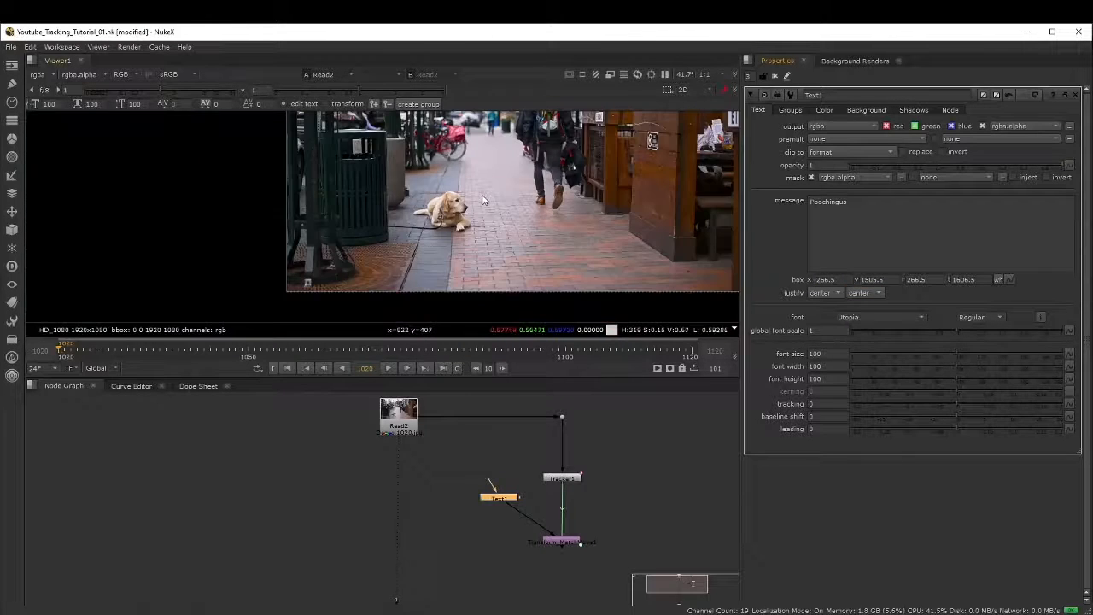
{"action": "scroll", "coordinate": [510, 197], "scroll_direction": "down", "scroll_amount": 2}
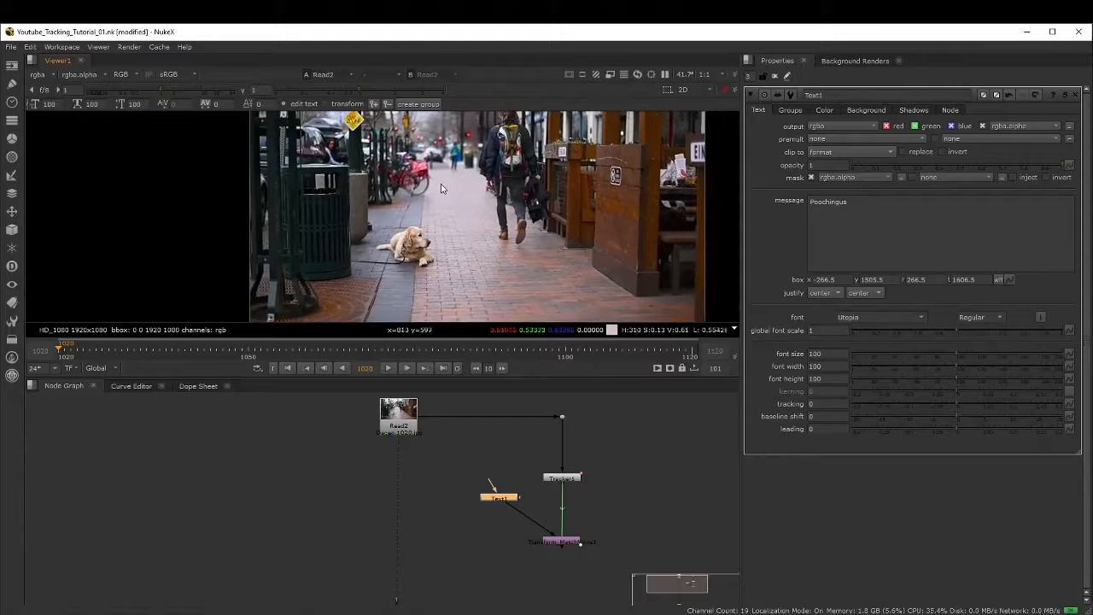
{"action": "scroll", "coordinate": [440, 203], "scroll_direction": "down", "scroll_amount": 2}
{"action": "middle_click_drag", "start_coordinate": [441, 202], "coordinate": [442, 247]}
{"action": "scroll", "coordinate": [426, 228], "scroll_direction": "down", "scroll_amount": 3}
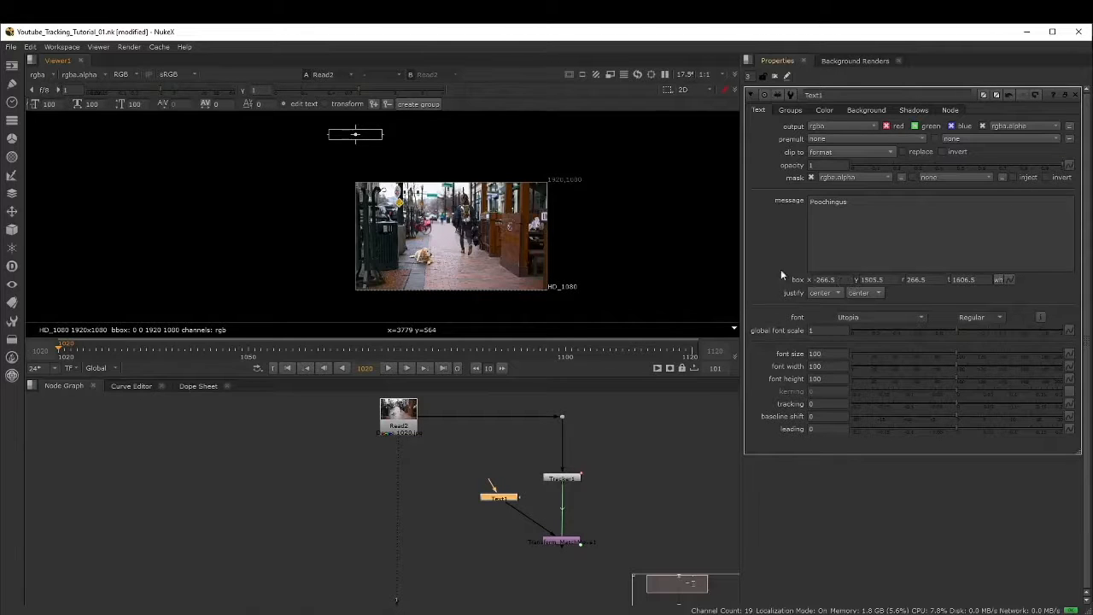
{"action": "left_click_drag", "start_coordinate": [356, 138], "coordinate": [425, 250]}
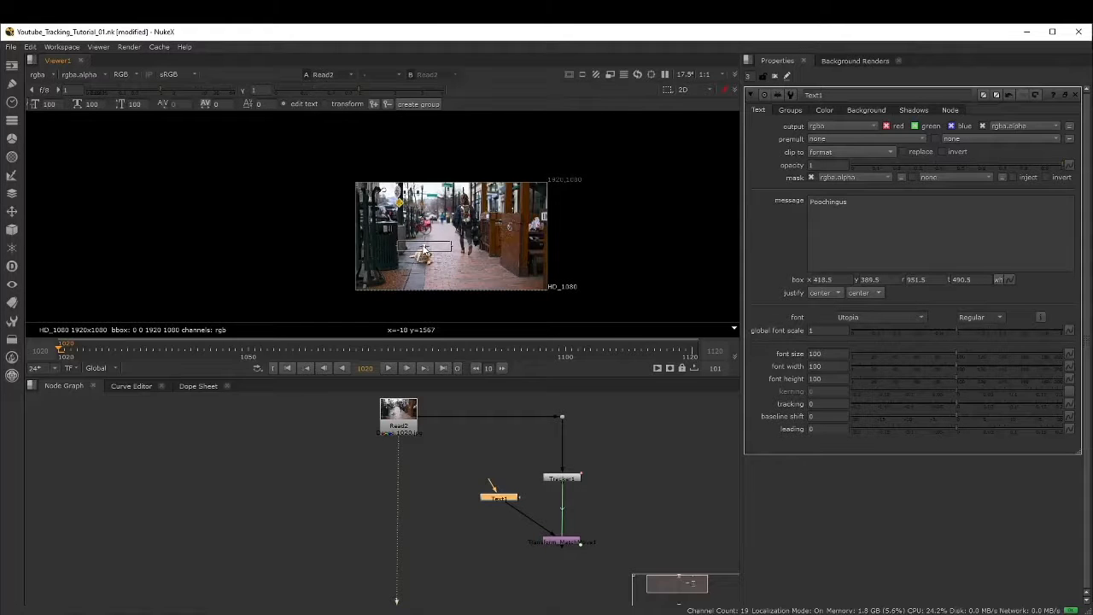
{"action": "scroll", "coordinate": [425, 248], "scroll_direction": "up", "scroll_amount": 8}
{"action": "scroll", "coordinate": [423, 222], "scroll_direction": "up", "scroll_amount": 2}
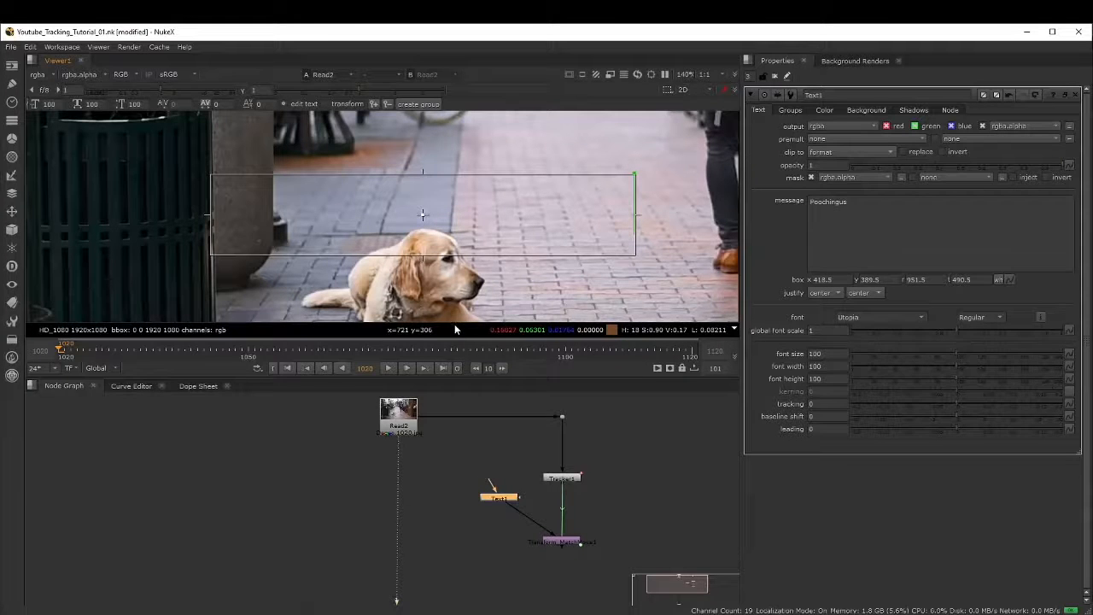
Add a Merge node below Read2, connect its A input to the match-move transform, and align the two nodes horizontally
{"action": "left_click", "coordinate": [439, 528]}
{"action": "key", "text": "m"}
{"action": "left_click_drag", "start_coordinate": [422, 546], "coordinate": [394, 552]}
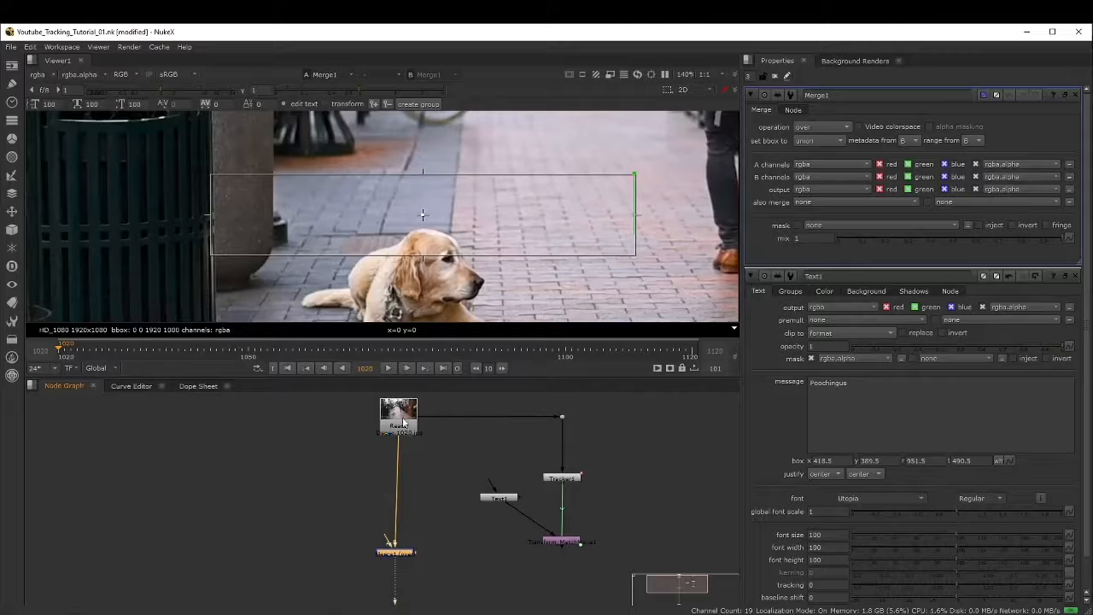
{"action": "left_click_drag", "start_coordinate": [389, 541], "coordinate": [567, 540]}
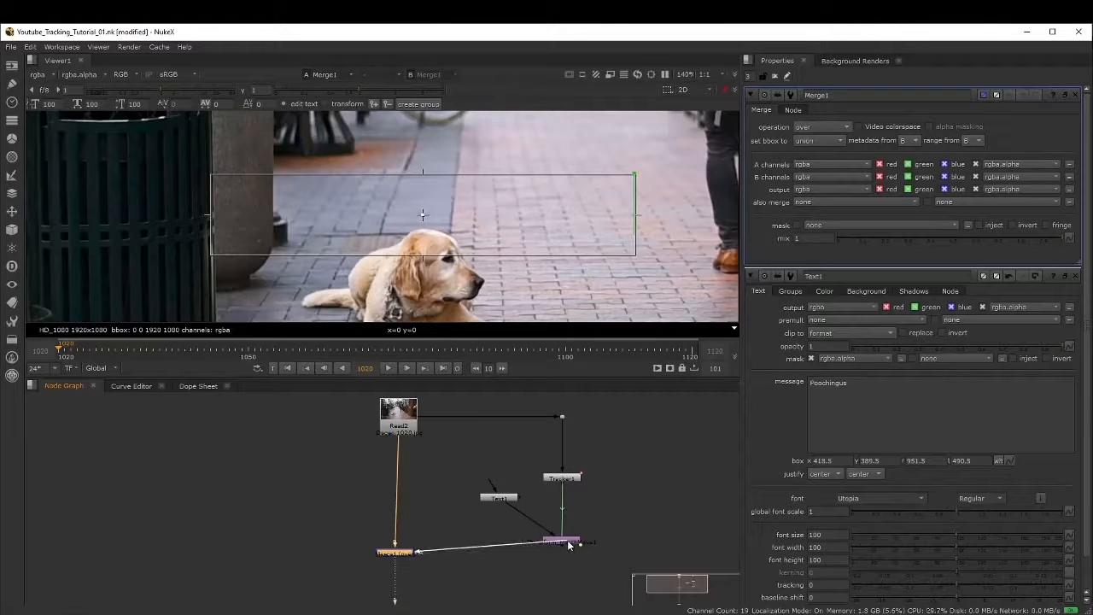
{"action": "left_click_drag", "start_coordinate": [402, 561], "coordinate": [403, 550]}
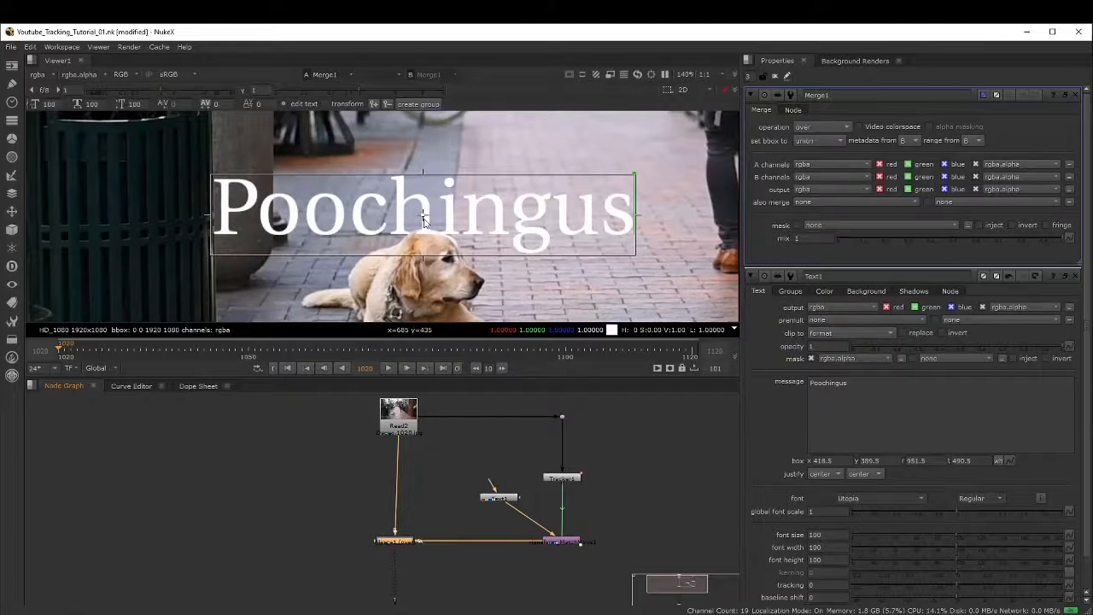
Raise the text slightly above the dog and change its color to yellow, closing the Merge1 properties
{"action": "left_click_drag", "start_coordinate": [424, 216], "coordinate": [424, 207]}
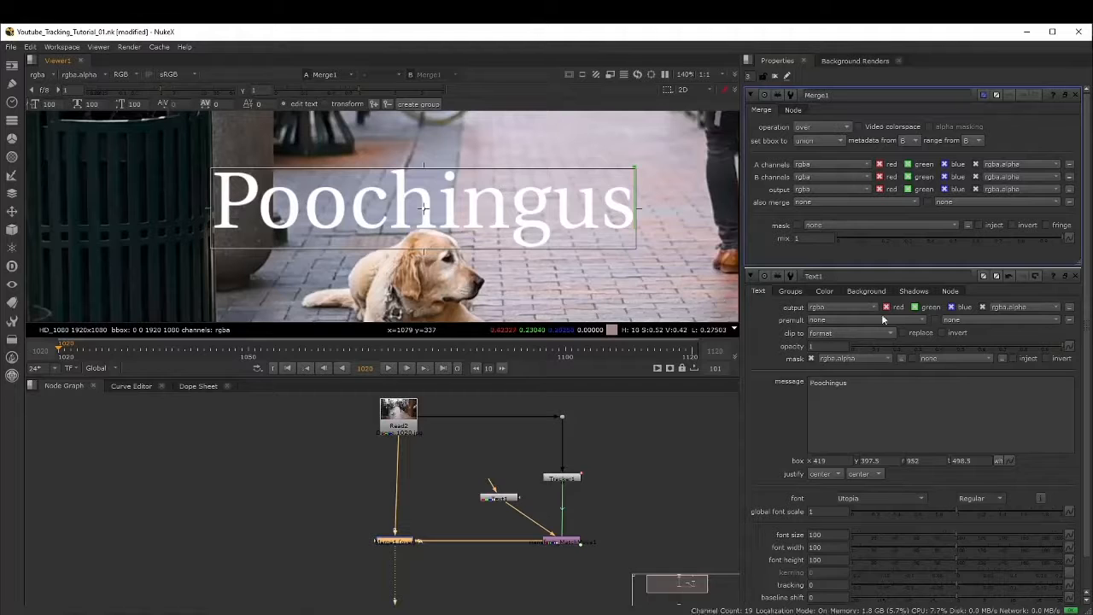
{"action": "left_click", "coordinate": [1077, 95]}
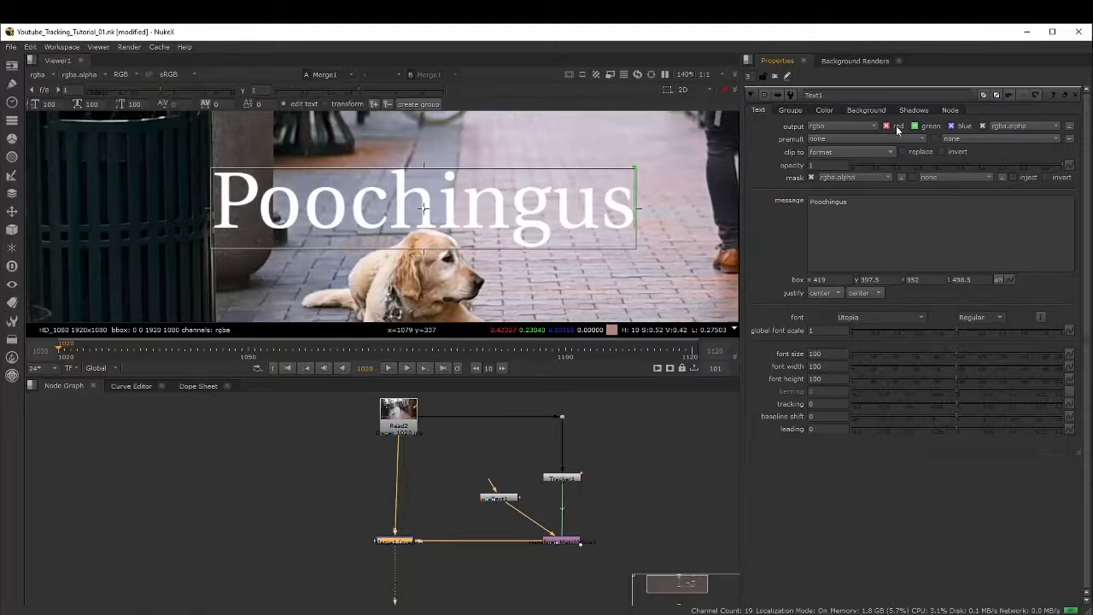
{"action": "left_click", "coordinate": [864, 114]}
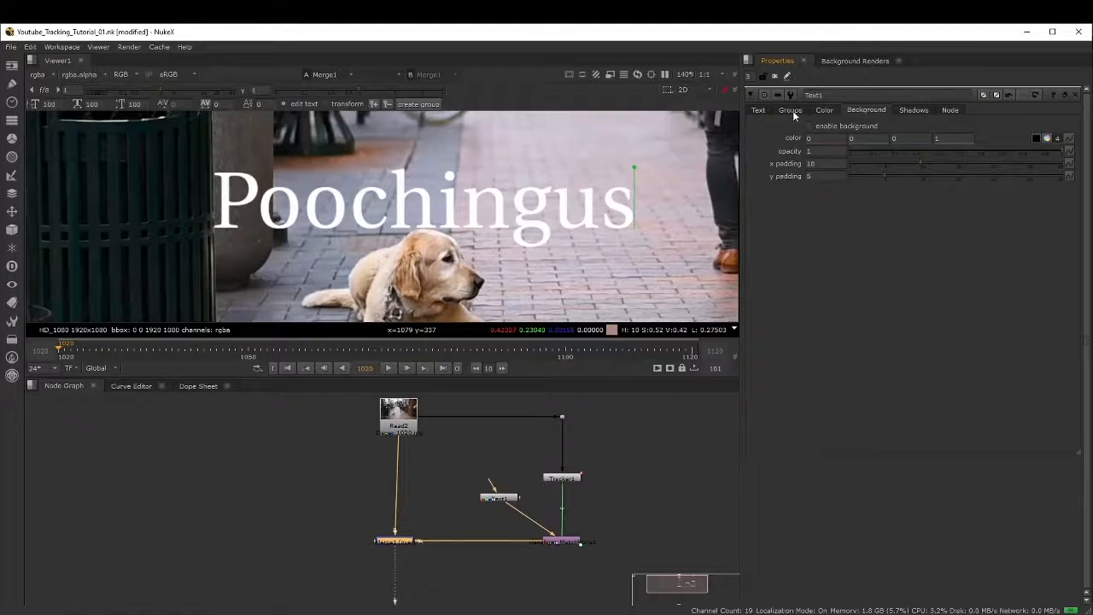
{"action": "left_click", "coordinate": [825, 111]}
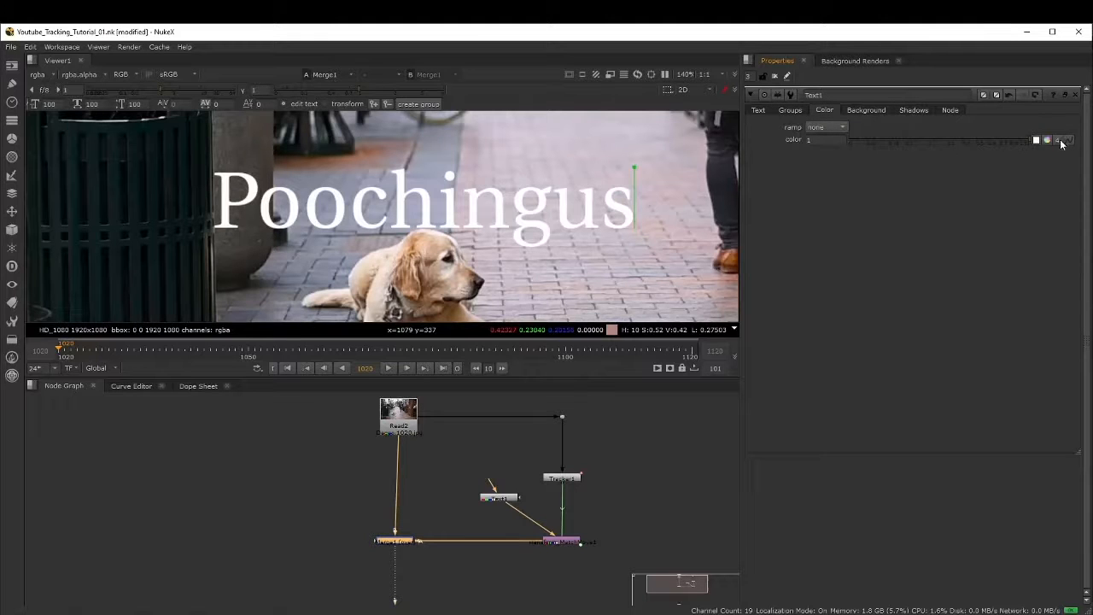
{"action": "left_click_drag", "start_coordinate": [989, 137], "coordinate": [1043, 137]}
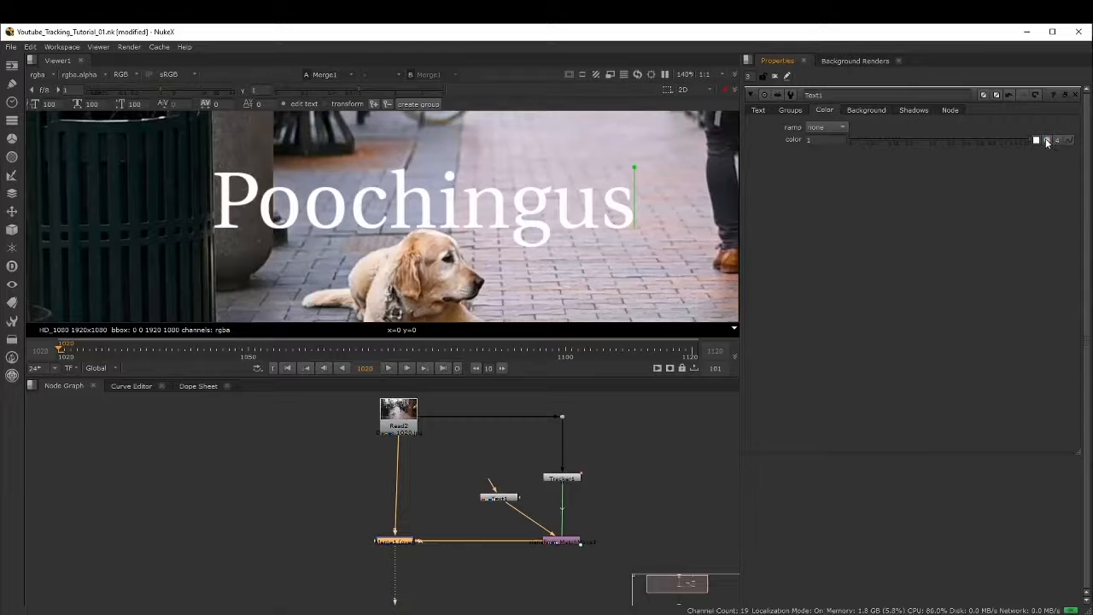
{"action": "left_click", "coordinate": [1045, 140]}
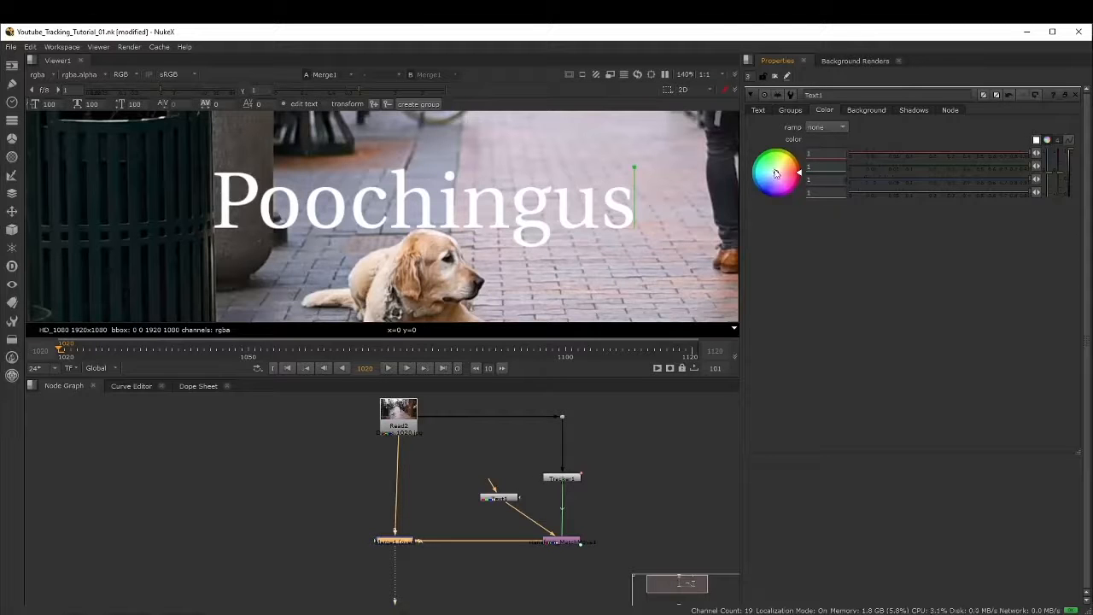
{"action": "mouse_move", "coordinate": [775, 173]}
{"action": "left_mouse_down"}
{"action": "mouse_move", "coordinate": [799, 125]}
{"action": "mouse_move", "coordinate": [787, 151]}
{"action": "left_mouse_up"}
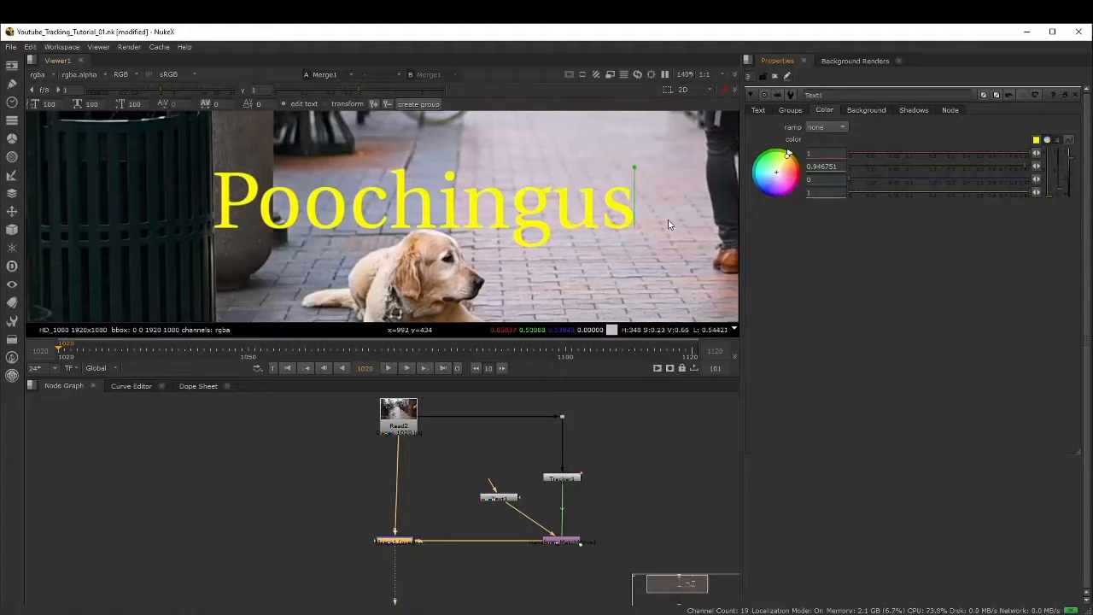
Enable drop shadows on Text1 with an angle of about 249 and a distance of 5.8
{"action": "left_click", "coordinate": [872, 109]}
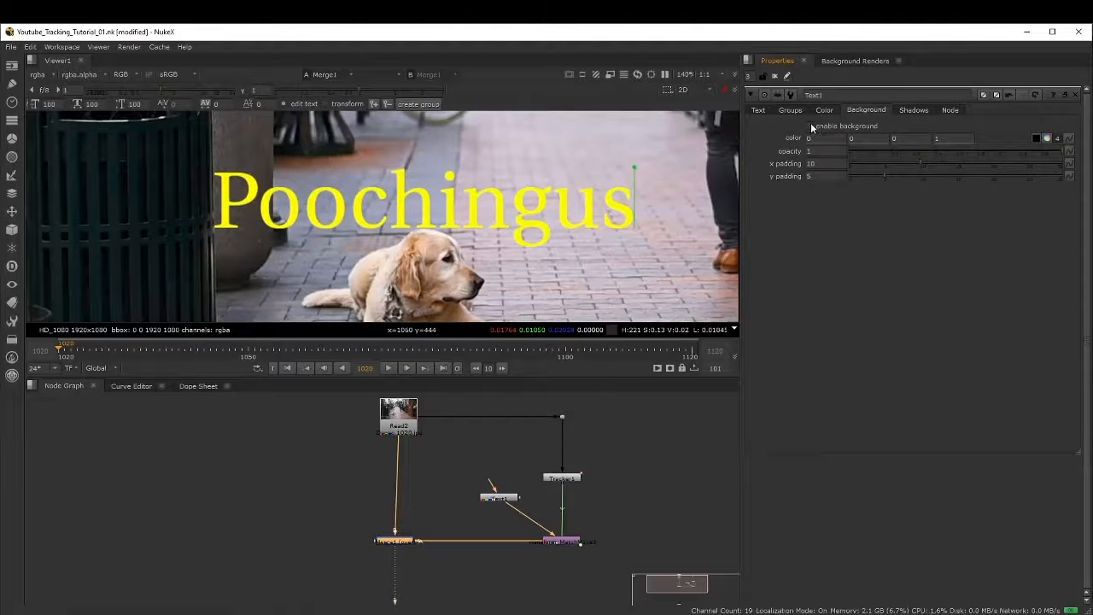
{"action": "left_click", "coordinate": [911, 110]}
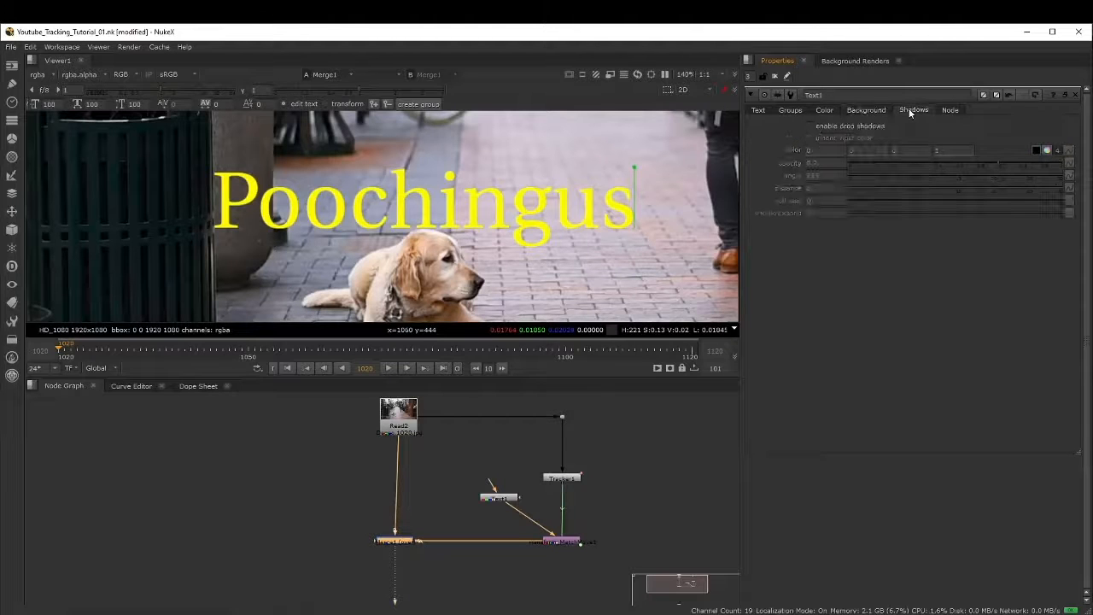
{"action": "left_click", "coordinate": [809, 126]}
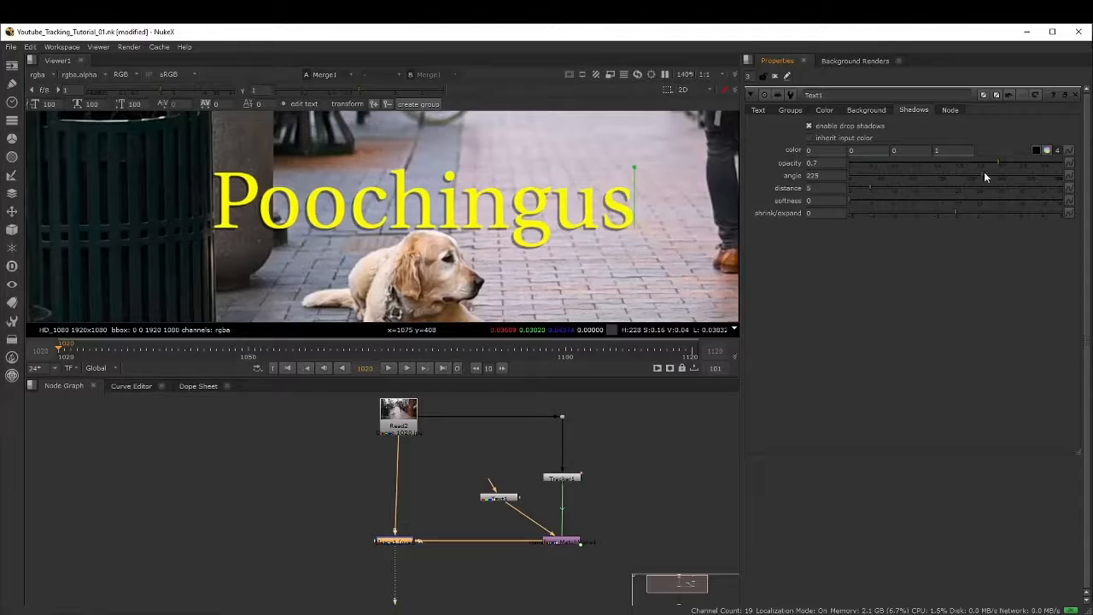
{"action": "mouse_move", "coordinate": [984, 172]}
{"action": "left_mouse_down"}
{"action": "mouse_move", "coordinate": [1018, 171]}
{"action": "mouse_move", "coordinate": [973, 168]}
{"action": "mouse_move", "coordinate": [997, 170]}
{"action": "left_mouse_up"}
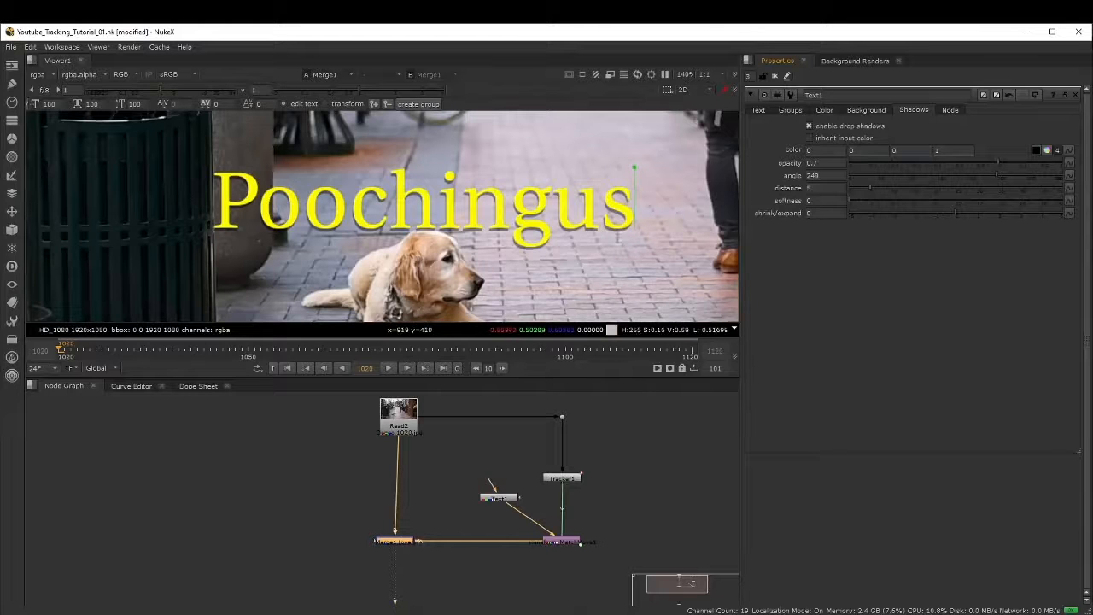
{"action": "scroll", "coordinate": [549, 175], "scroll_direction": "down", "scroll_amount": 5}
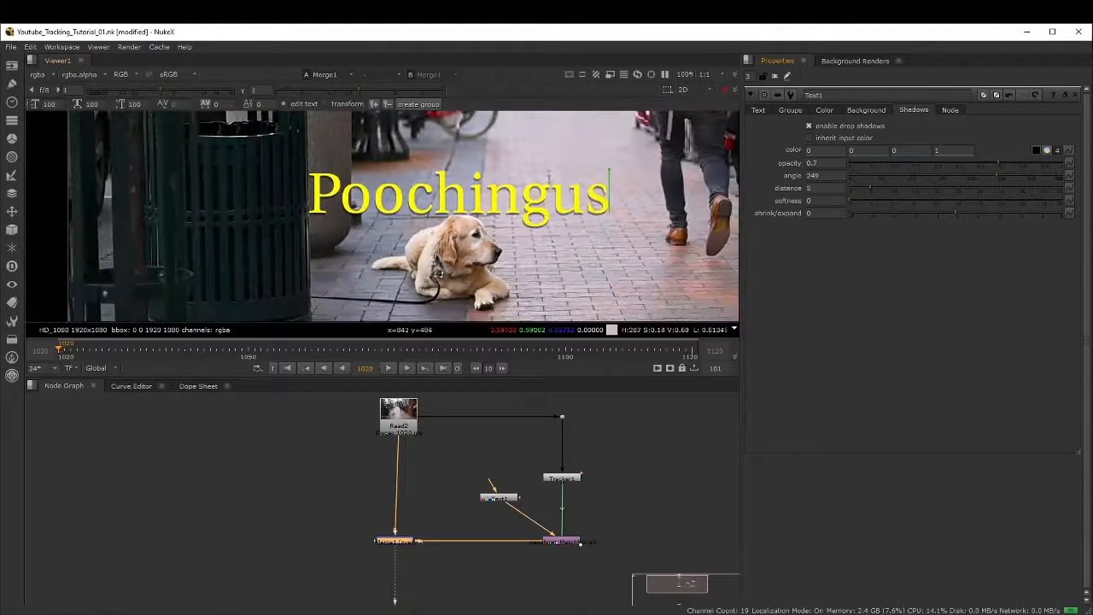
{"action": "scroll", "coordinate": [563, 214], "scroll_direction": "up", "scroll_amount": 3}
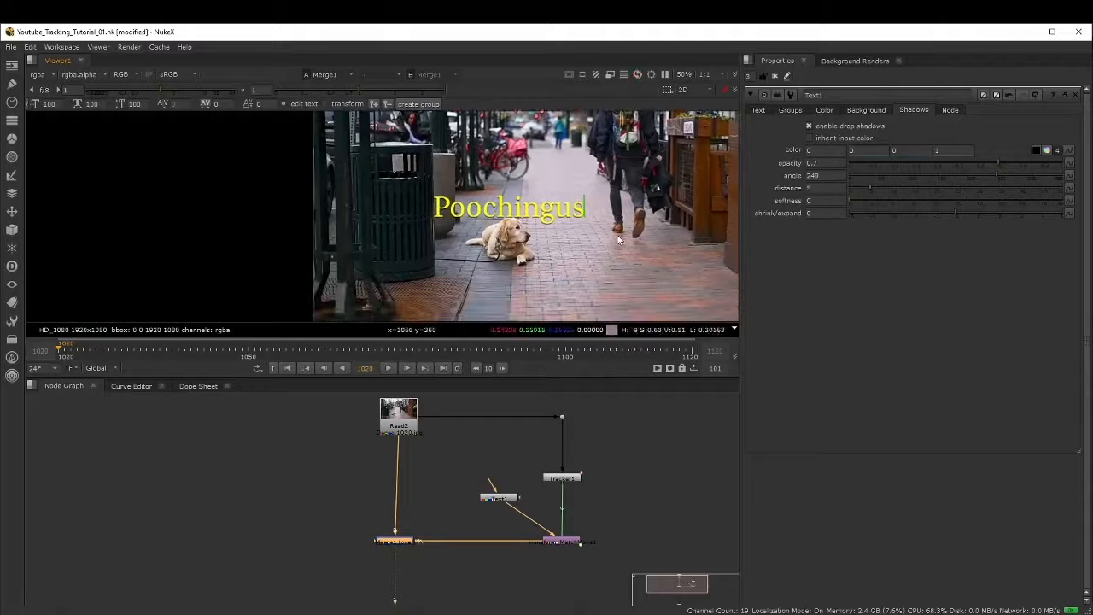
{"action": "scroll", "coordinate": [577, 226], "scroll_direction": "up", "scroll_amount": 3}
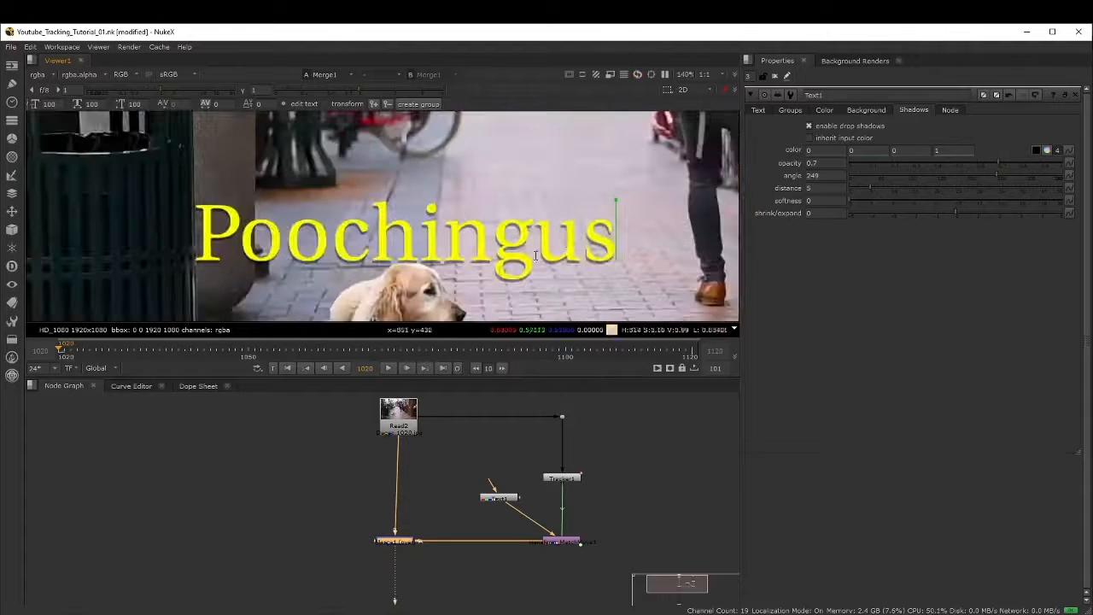
{"action": "scroll", "coordinate": [558, 221], "scroll_direction": "down", "scroll_amount": 4}
{"action": "scroll", "coordinate": [556, 222], "scroll_direction": "up", "scroll_amount": 3}
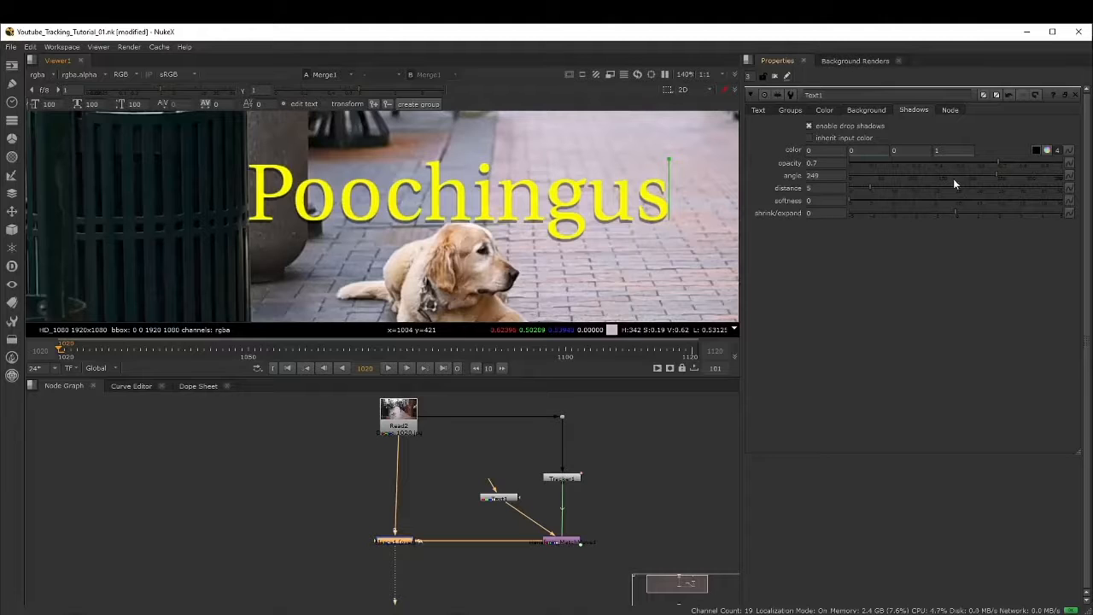
{"action": "mouse_move", "coordinate": [869, 184]}
{"action": "left_mouse_down"}
{"action": "mouse_move", "coordinate": [964, 174]}
{"action": "mouse_move", "coordinate": [873, 185]}
{"action": "left_mouse_up"}
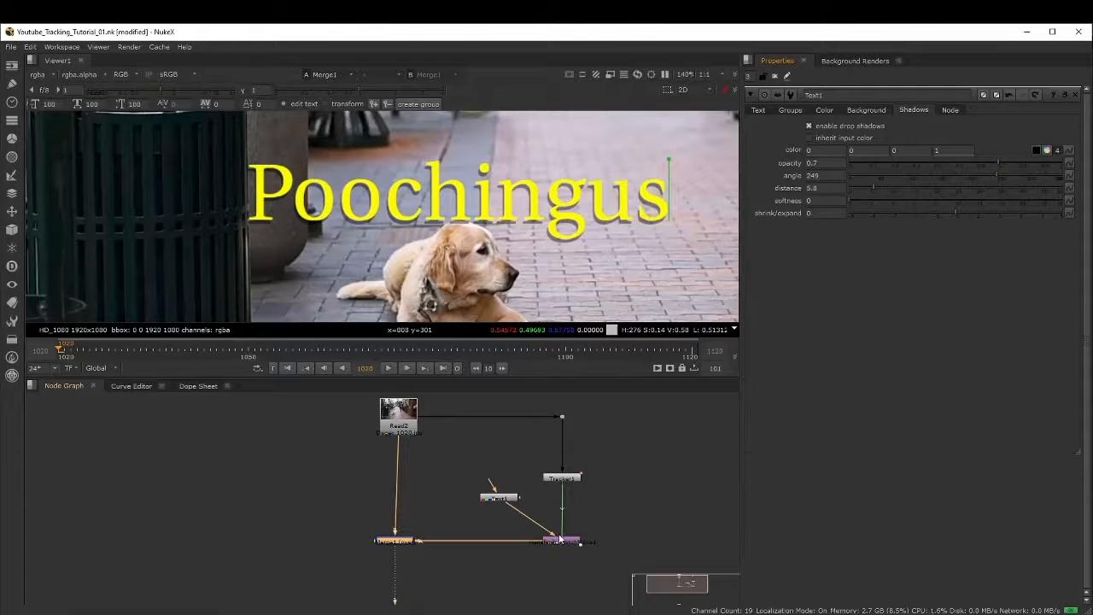
Move the text box slightly higher above the dog's head and close the Text1 properties
{"action": "left_click", "coordinate": [500, 501]}
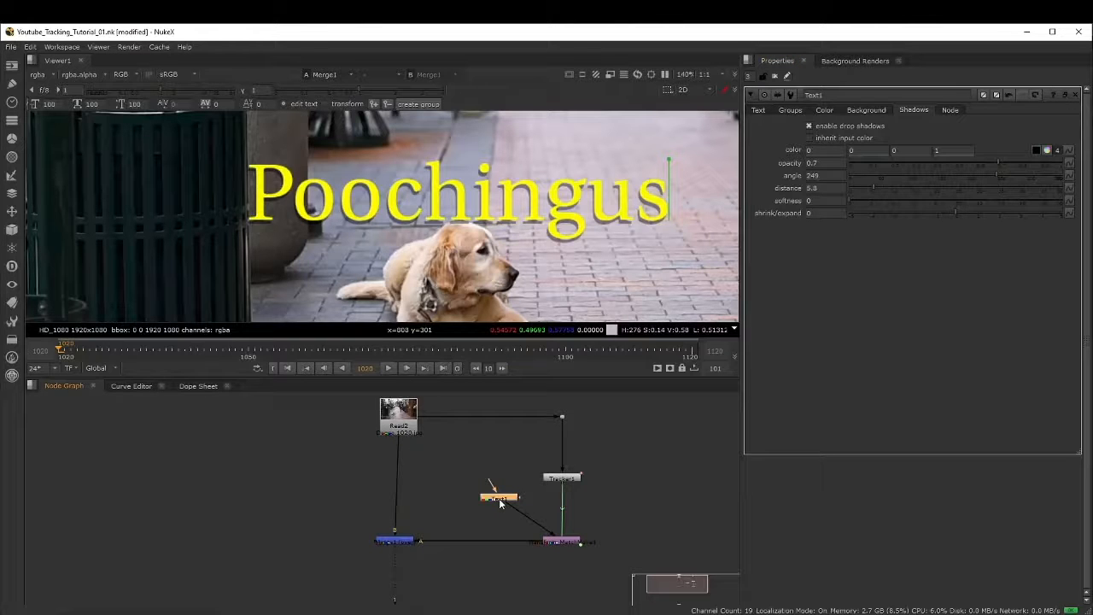
{"action": "scroll", "coordinate": [466, 178], "scroll_direction": "down", "scroll_amount": 4}
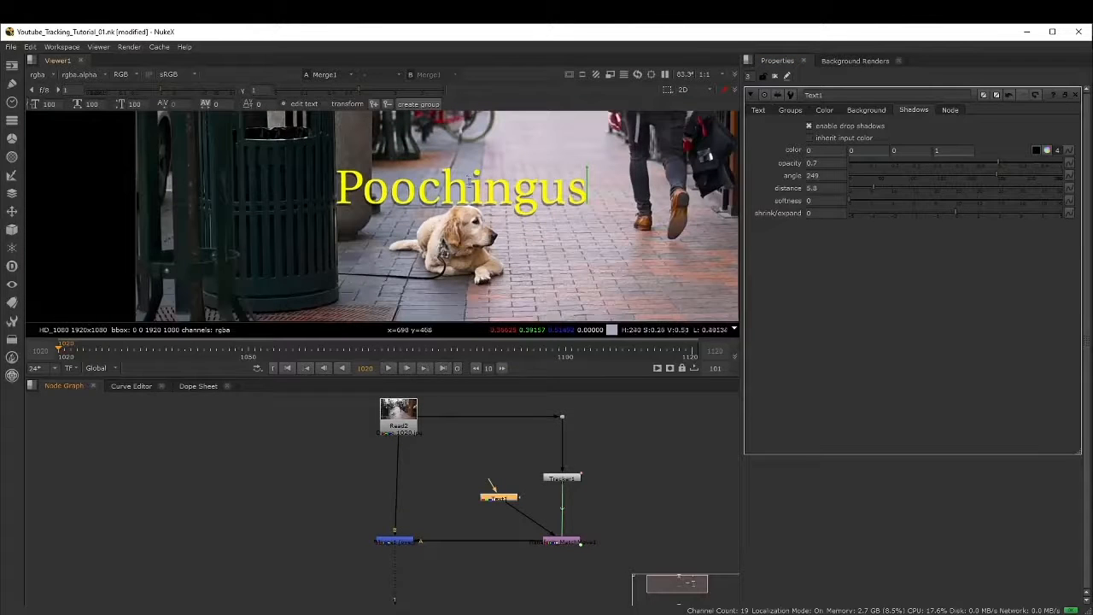
{"action": "left_click", "coordinate": [758, 109]}
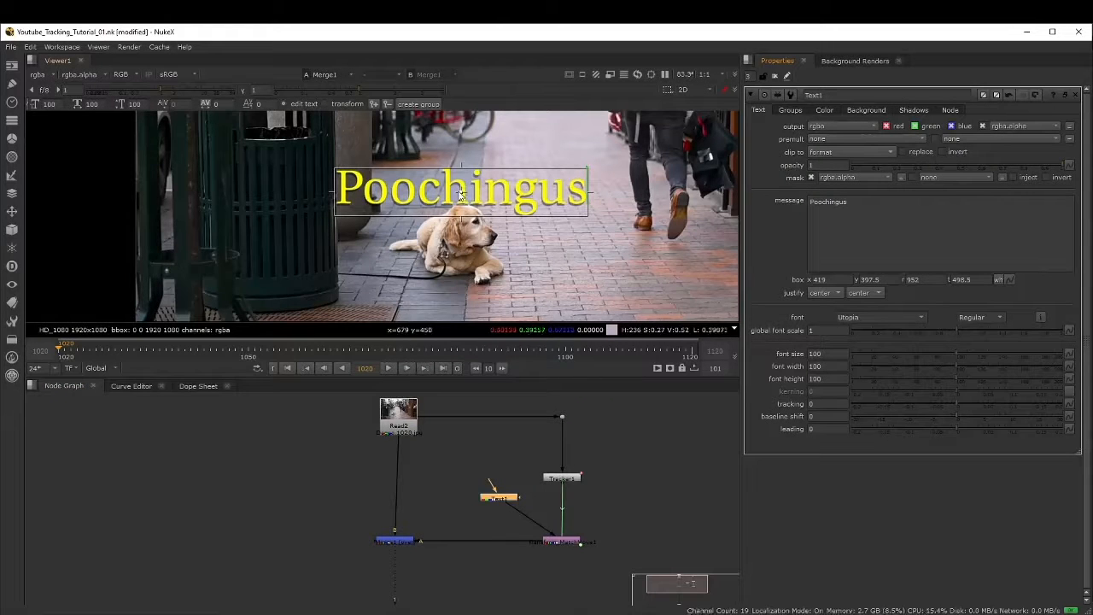
{"action": "left_click_drag", "start_coordinate": [463, 197], "coordinate": [458, 190]}
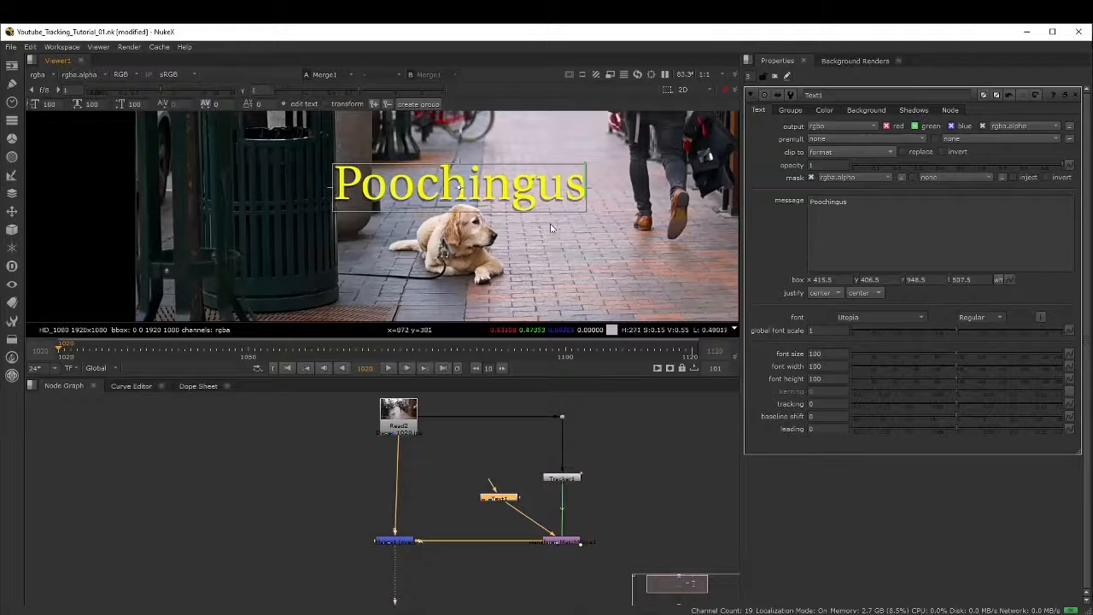
{"action": "scroll", "coordinate": [487, 188], "scroll_direction": "up", "scroll_amount": 2}
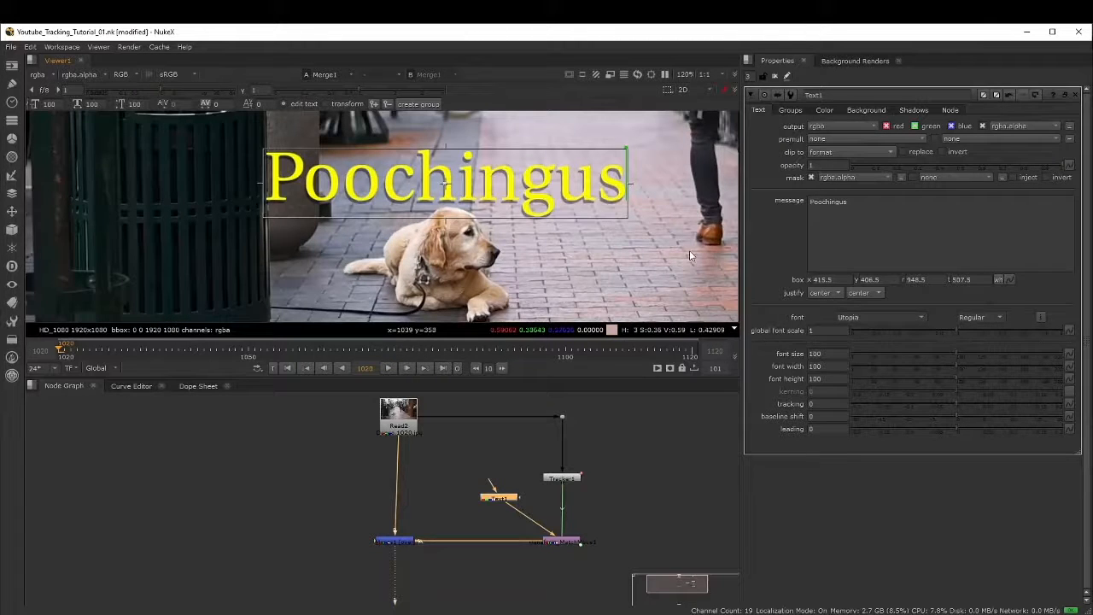
{"action": "left_click", "coordinate": [866, 110]}
{"action": "left_click", "coordinate": [912, 110]}
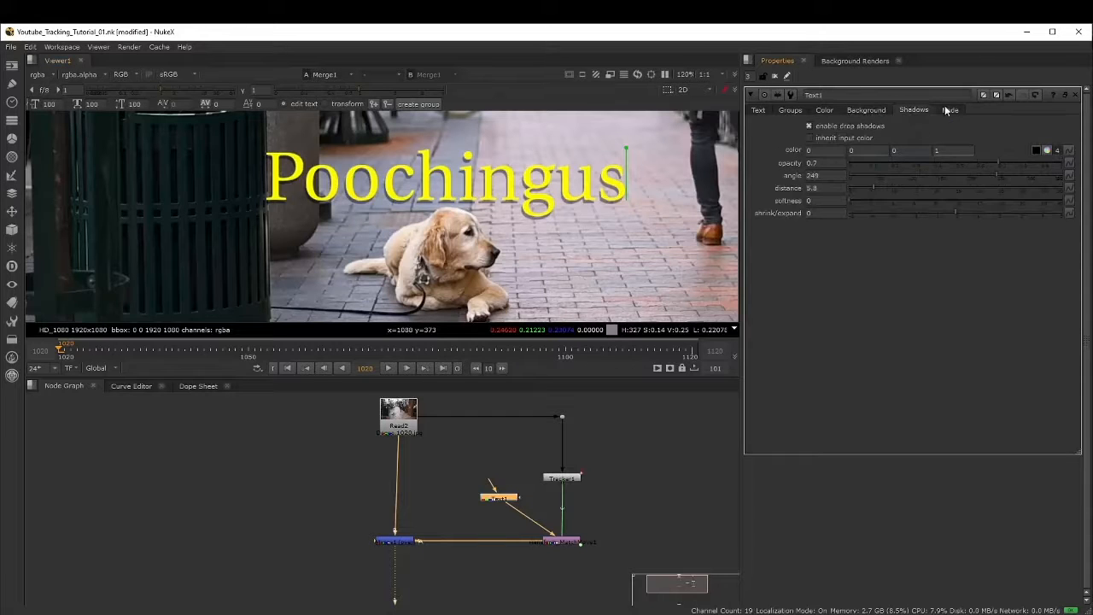
{"action": "left_click", "coordinate": [1076, 96]}
Play and scrub through the shot to check how the text follows the dog, ending at frame 1020
{"action": "scroll", "coordinate": [529, 229], "scroll_direction": "down", "scroll_amount": 6}
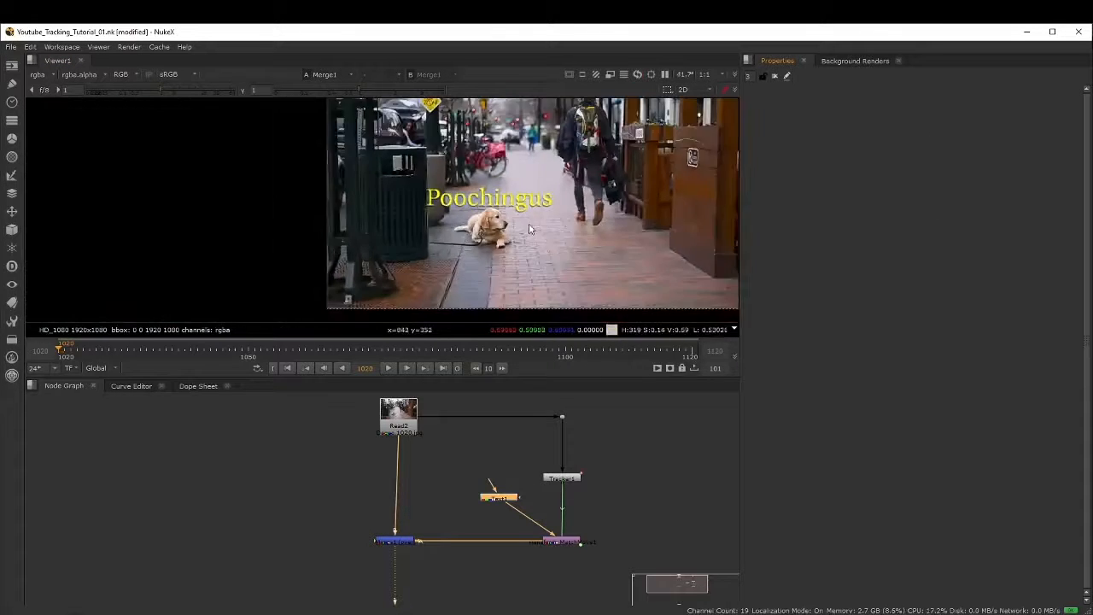
{"action": "middle_click_drag", "start_coordinate": [528, 223], "coordinate": [510, 236]}
{"action": "left_click", "coordinate": [387, 370]}
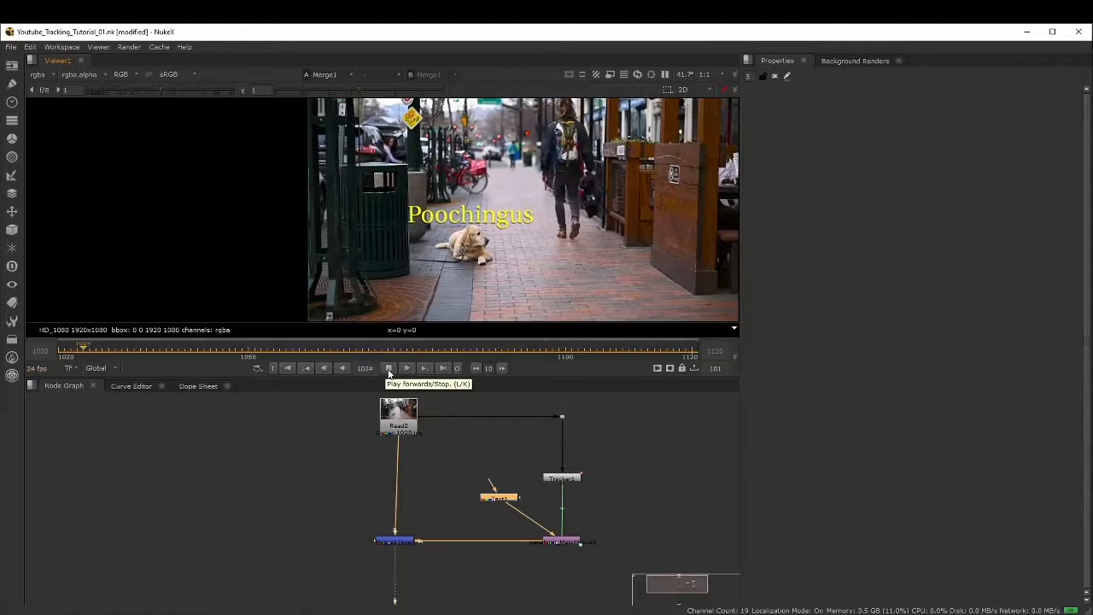
{"action": "left_click", "coordinate": [389, 368]}
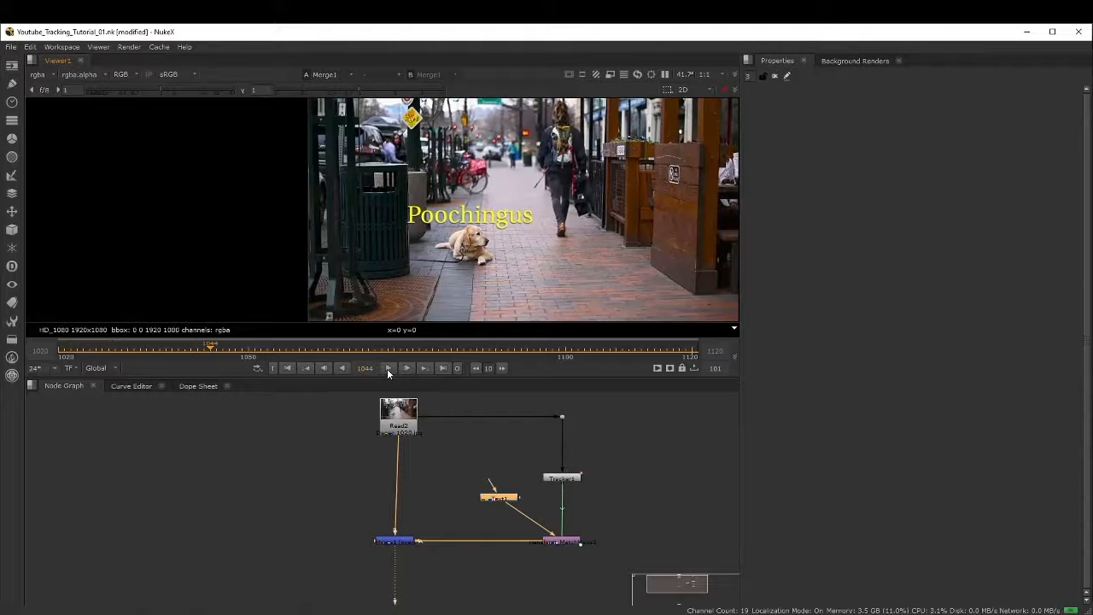
{"action": "left_click", "coordinate": [497, 349]}
{"action": "mouse_move", "coordinate": [496, 349]}
{"action": "left_mouse_down"}
{"action": "mouse_move", "coordinate": [690, 356]}
{"action": "mouse_move", "coordinate": [67, 350]}
{"action": "mouse_move", "coordinate": [589, 347]}
{"action": "mouse_move", "coordinate": [689, 364]}
{"action": "mouse_move", "coordinate": [65, 342]}
{"action": "mouse_move", "coordinate": [305, 373]}
{"action": "mouse_move", "coordinate": [590, 350]}
{"action": "mouse_move", "coordinate": [692, 366]}
{"action": "mouse_move", "coordinate": [152, 317]}
{"action": "mouse_move", "coordinate": [53, 354]}
{"action": "left_mouse_up"}
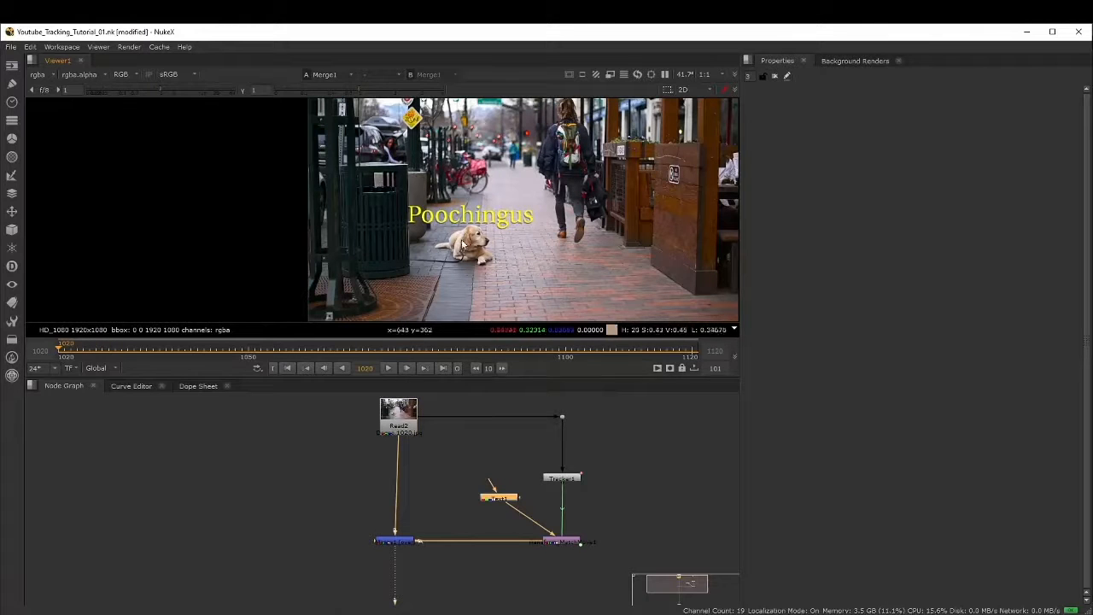
{"action": "left_click", "coordinate": [619, 515]}
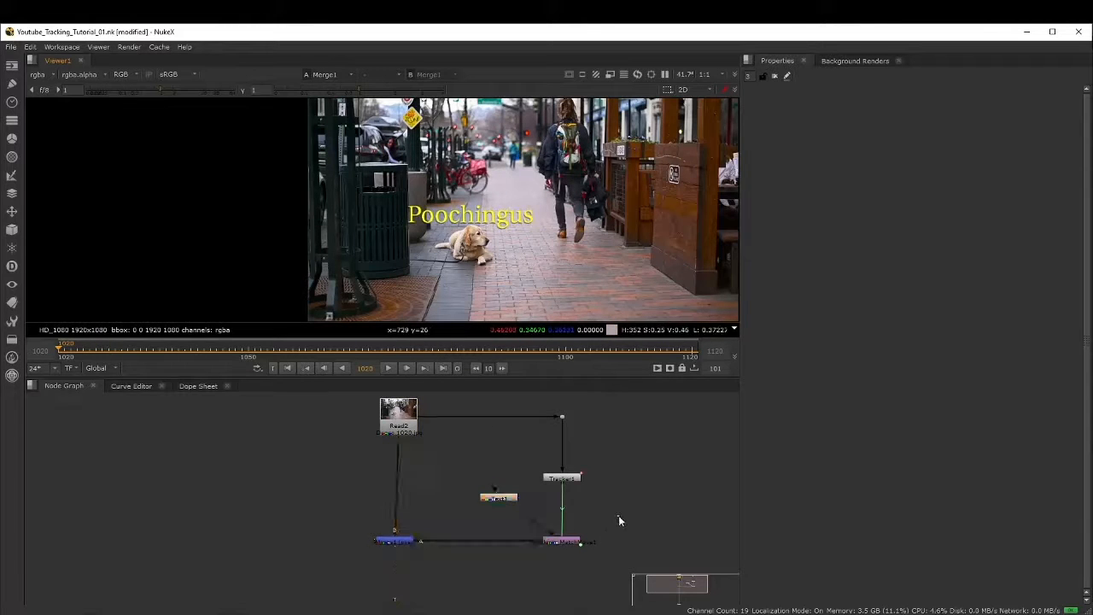
{"action": "middle_click_drag", "start_coordinate": [618, 515], "coordinate": [562, 522]}
{"action": "scroll", "coordinate": [536, 515], "scroll_direction": "down", "scroll_amount": 1}
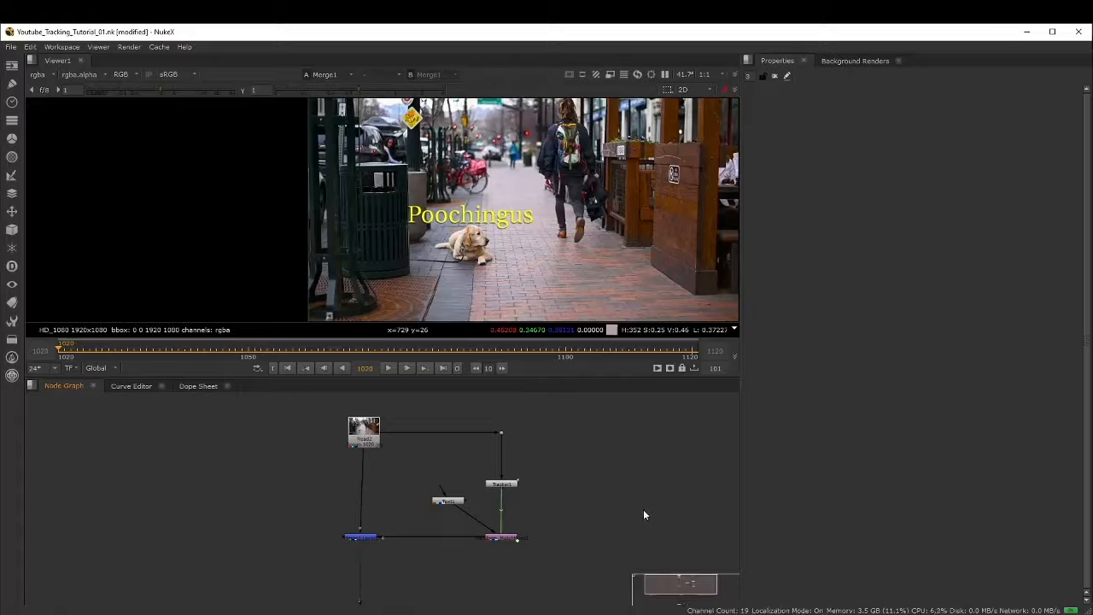
{"action": "key", "text": "Tab"}
{"action": "type", "text": "tracker"}
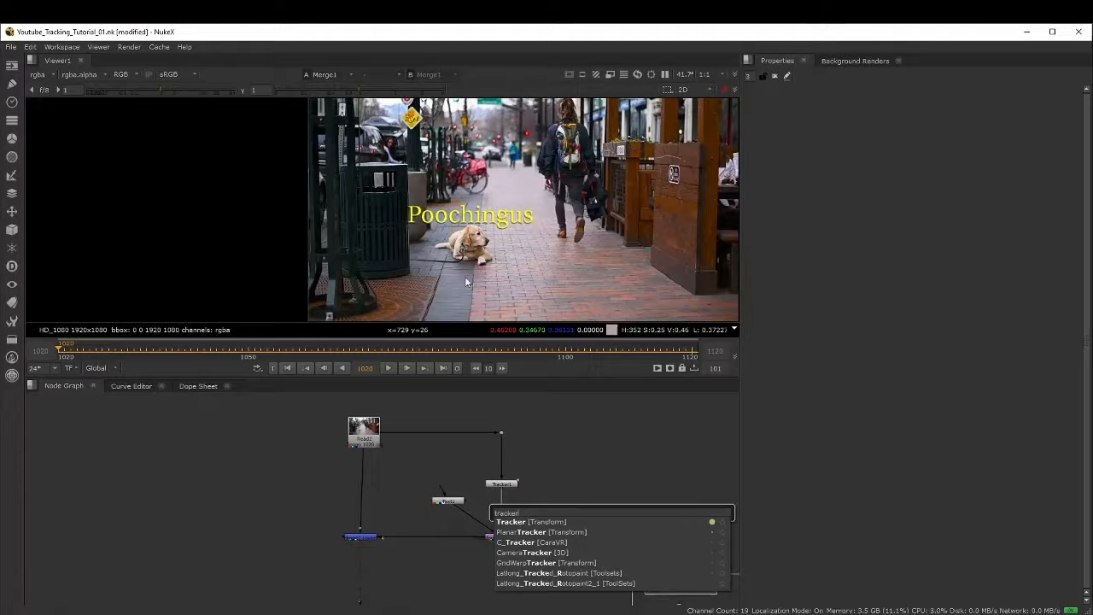
{"action": "key", "text": "Return"}
{"action": "scroll", "coordinate": [554, 182], "scroll_direction": "up", "scroll_amount": 5}
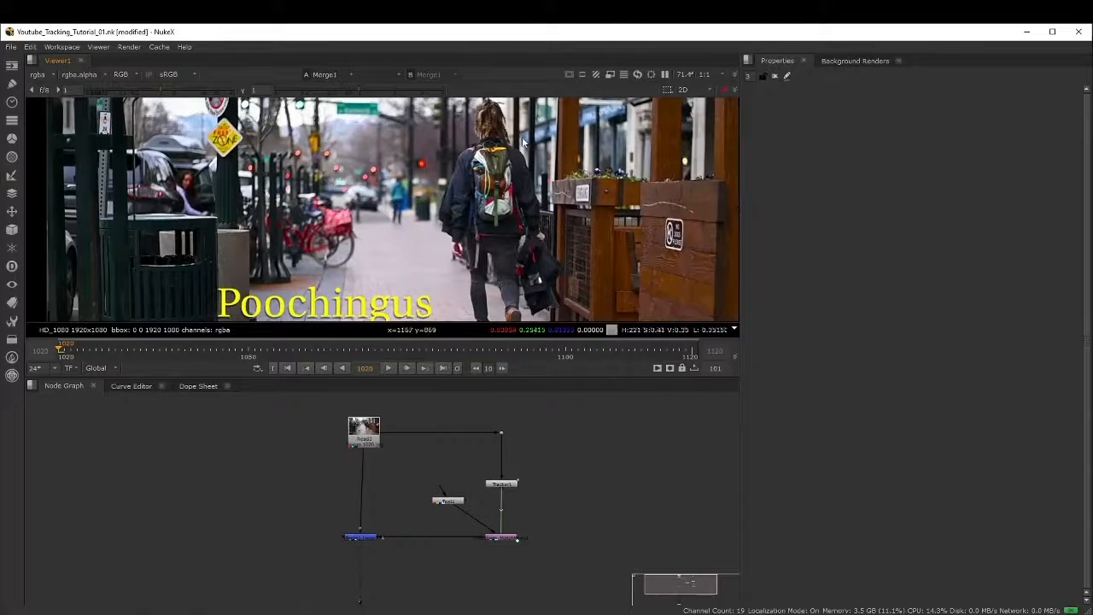
{"action": "scroll", "coordinate": [502, 310], "scroll_direction": "down", "scroll_amount": 2}
{"action": "scroll", "coordinate": [502, 310], "scroll_direction": "up", "scroll_amount": 3}
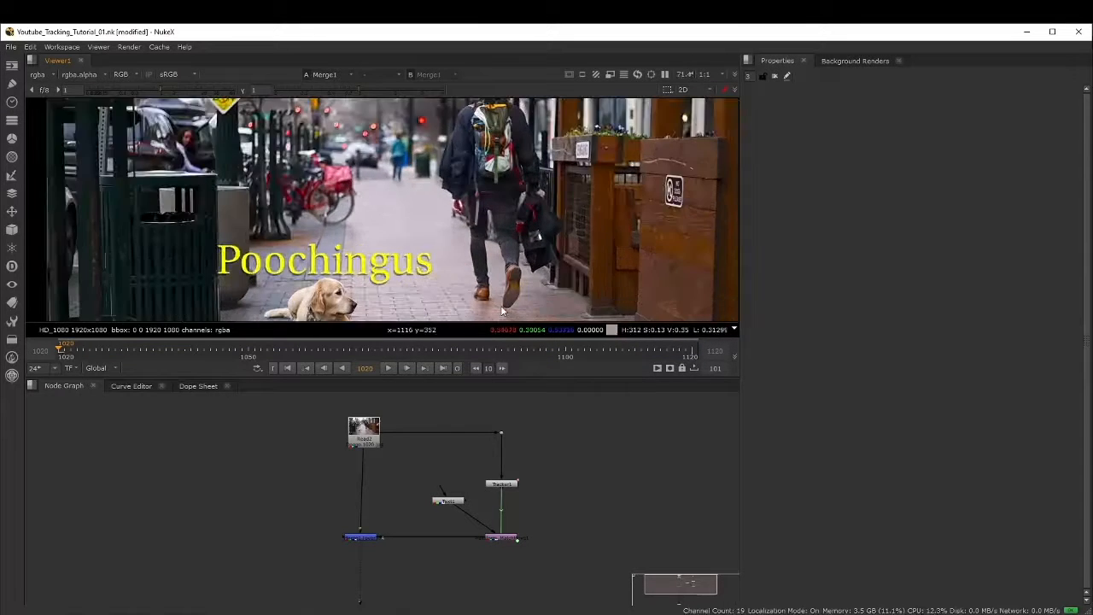
{"action": "scroll", "coordinate": [503, 282], "scroll_direction": "down", "scroll_amount": 5}
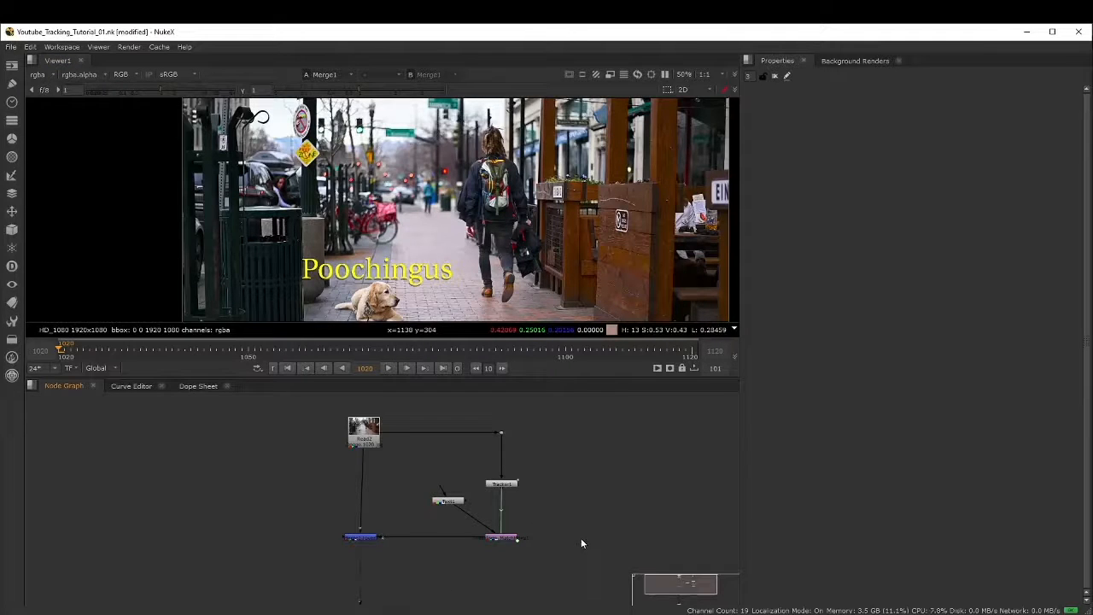
Add a second Tracker node beside the first one and connect its input to the existing dot from Read2
{"action": "key", "text": "Tab"}
{"action": "type", "text": "tracked"}
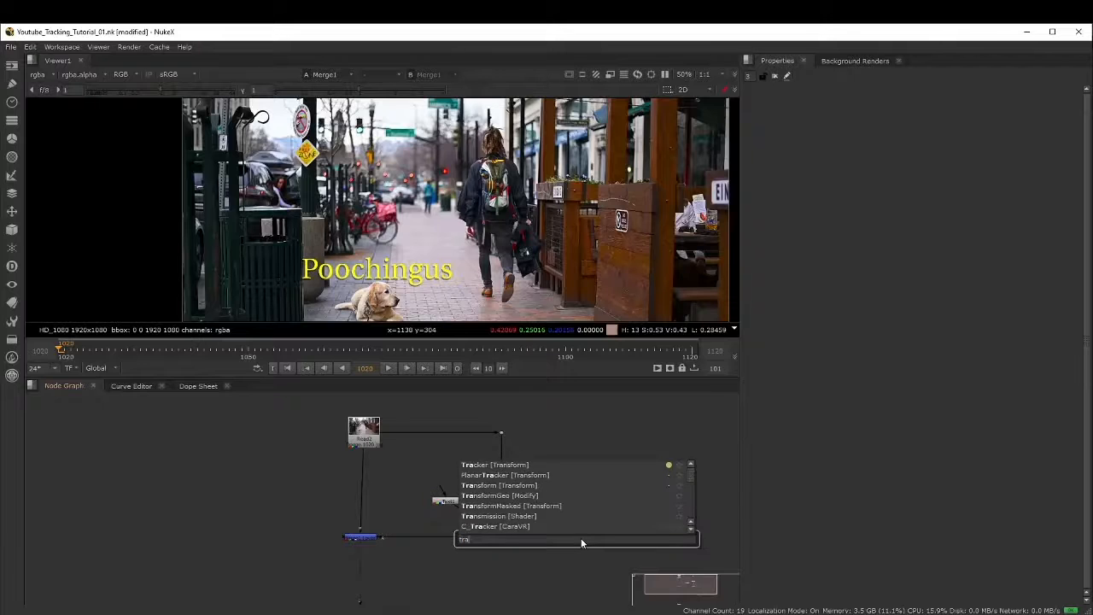
{"action": "left_click", "coordinate": [527, 465]}
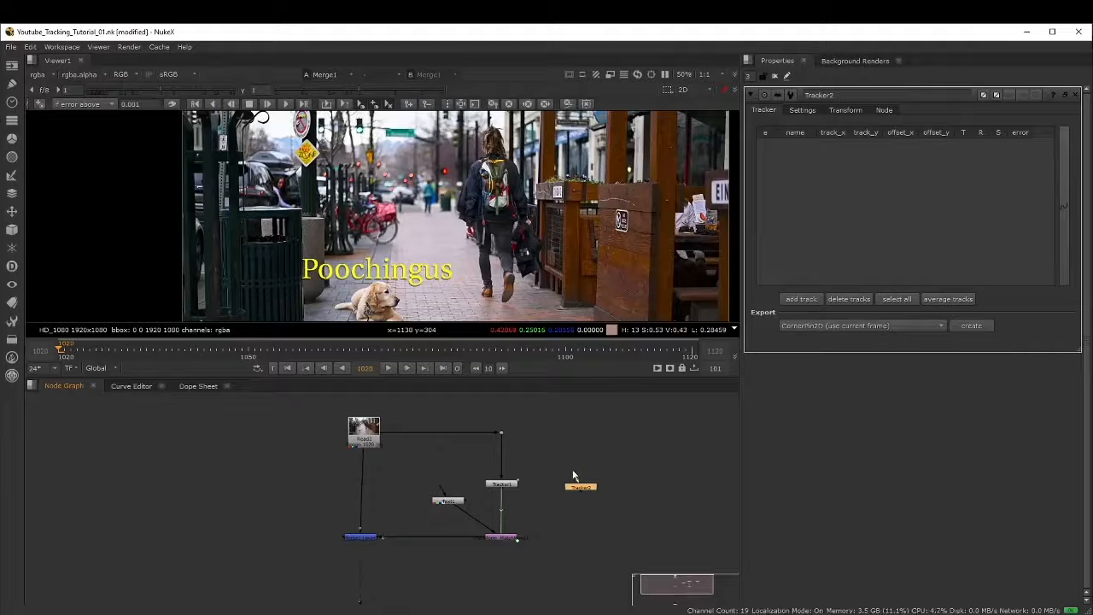
{"action": "left_click_drag", "start_coordinate": [574, 478], "coordinate": [502, 433]}
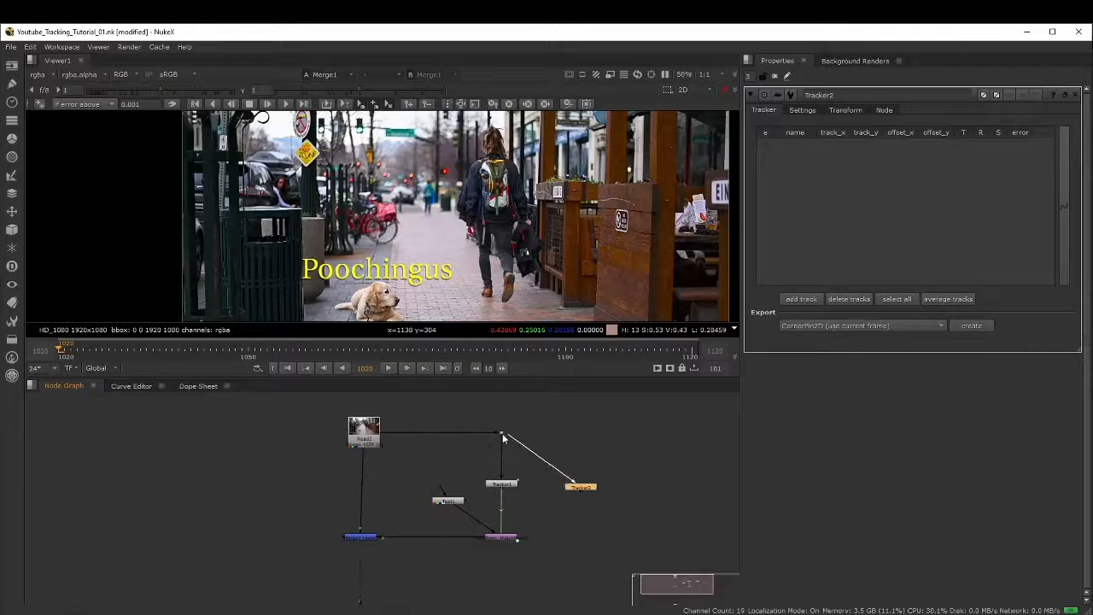
Insert a dot in the new tracker's pipe directly above Tracker2 to make a right-angle connection, leaving Tracker2 selected
{"action": "key", "text": "ctrl"}
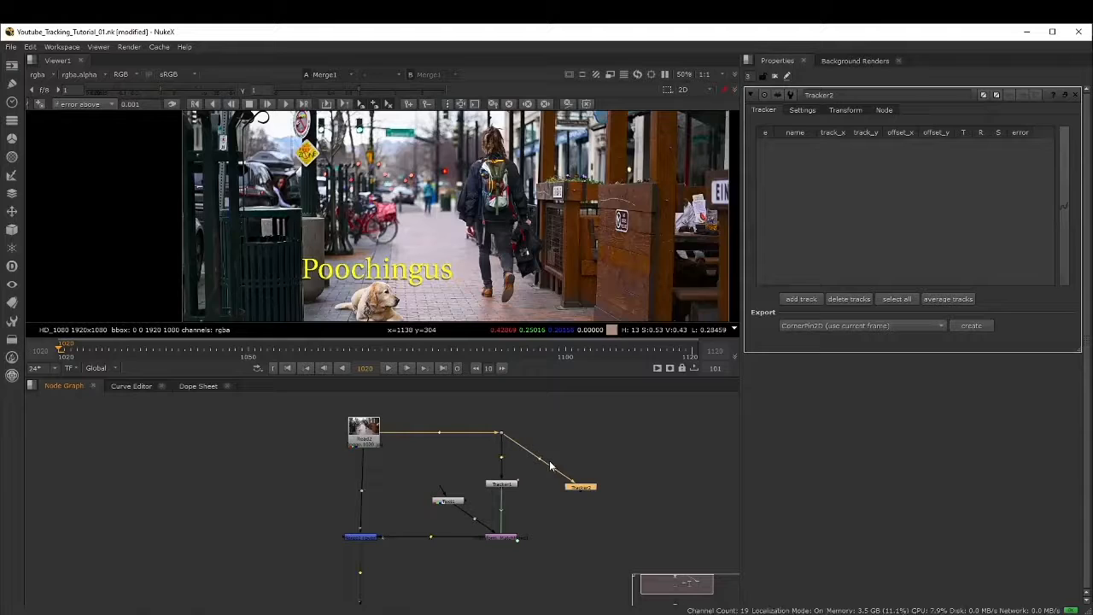
{"action": "left_click_drag", "start_coordinate": [544, 460], "coordinate": [580, 437], "text": "ctrl"}
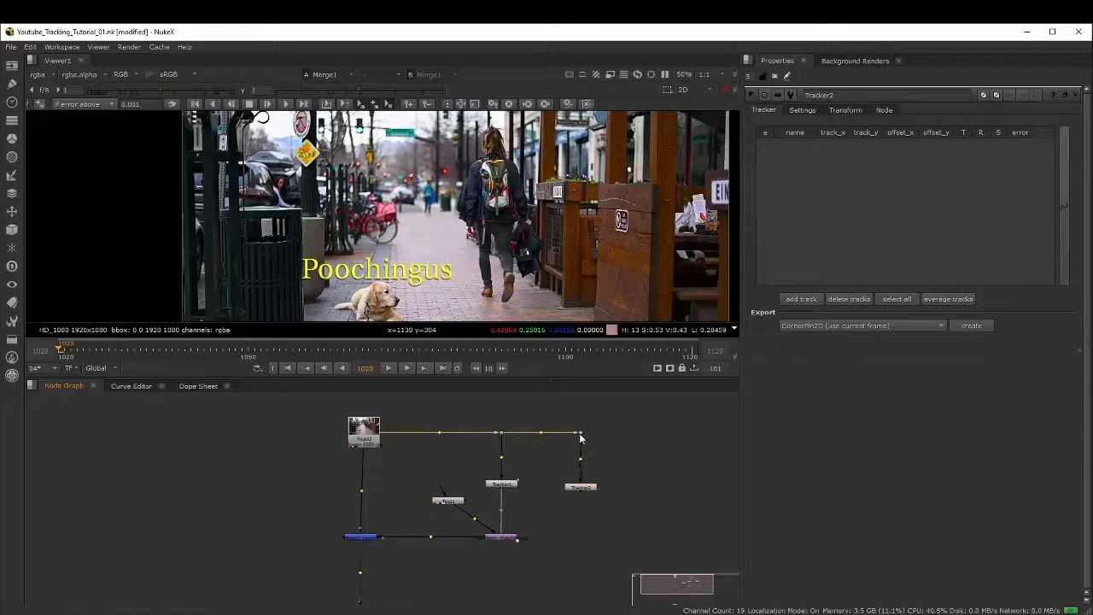
{"action": "left_click", "coordinate": [674, 520]}
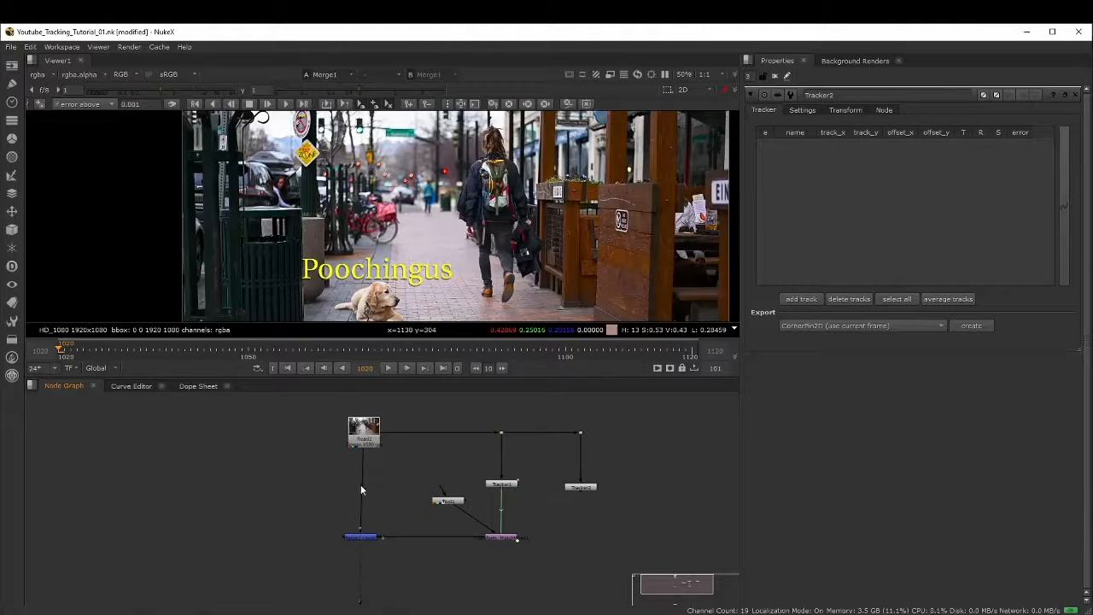
{"action": "left_click", "coordinate": [588, 488]}
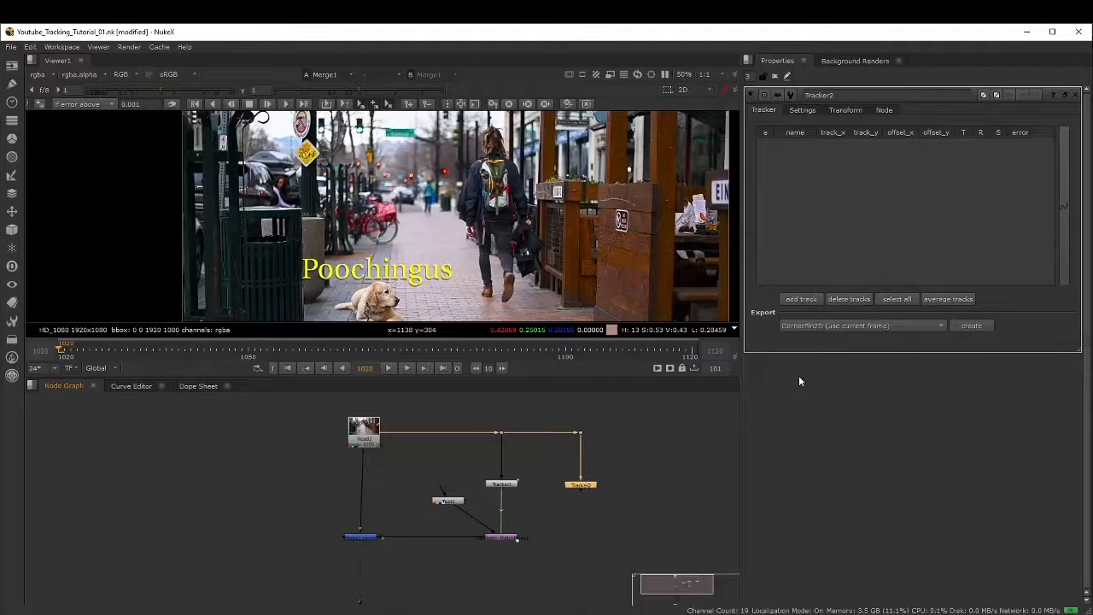
Add a track to Tracker2 and place it on the walking person's backpack at about x 1107, y 728
{"action": "left_click", "coordinate": [804, 299]}
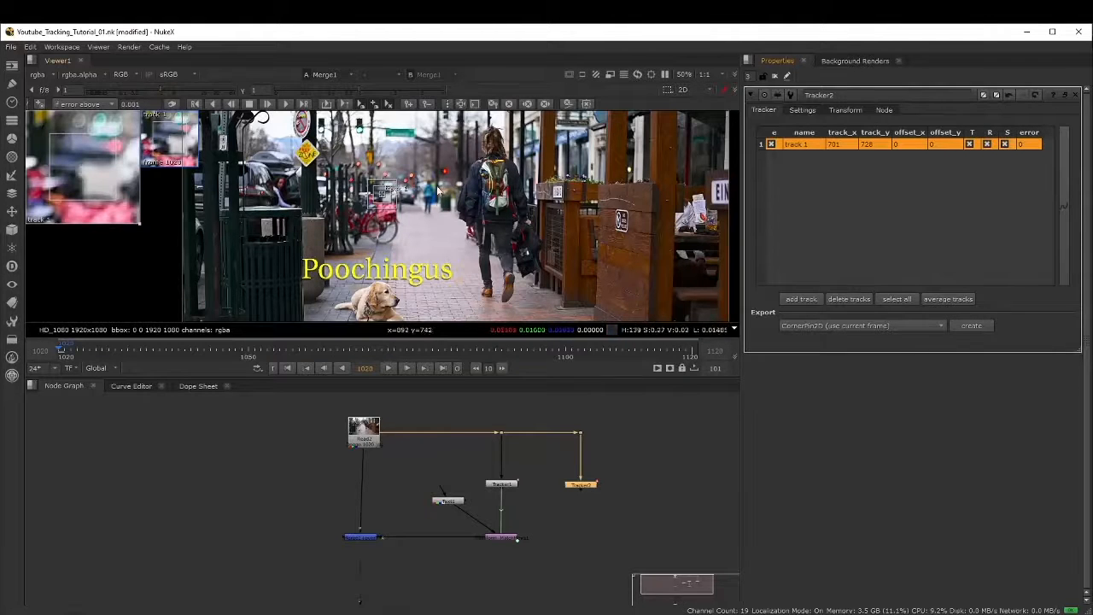
{"action": "left_click_drag", "start_coordinate": [399, 195], "coordinate": [500, 204]}
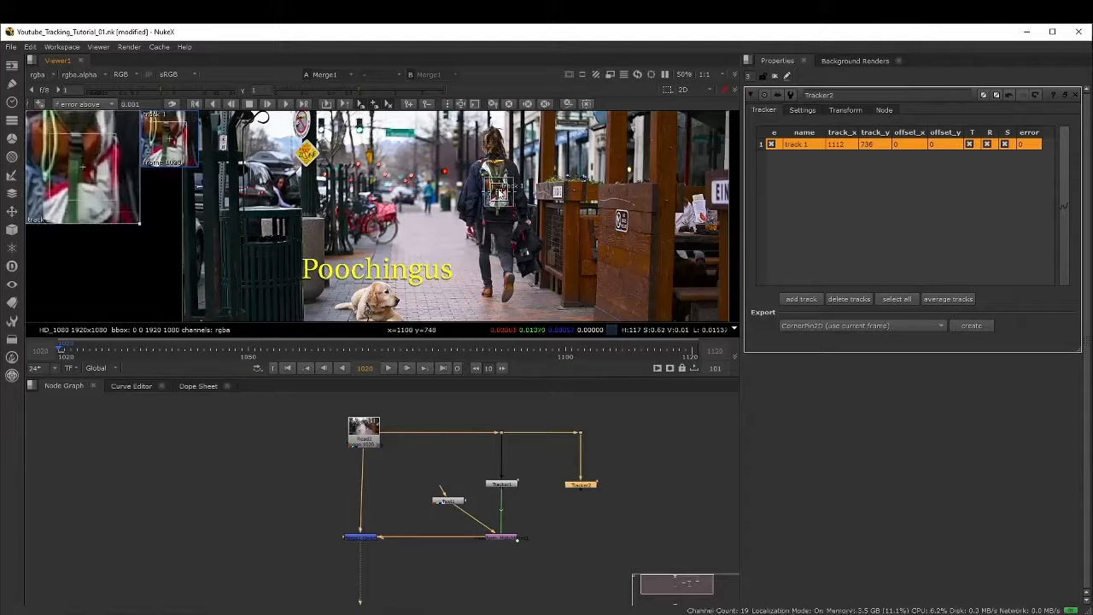
{"action": "scroll", "coordinate": [502, 198], "scroll_direction": "up", "scroll_amount": 2}
{"action": "scroll", "coordinate": [501, 195], "scroll_direction": "up", "scroll_amount": 4}
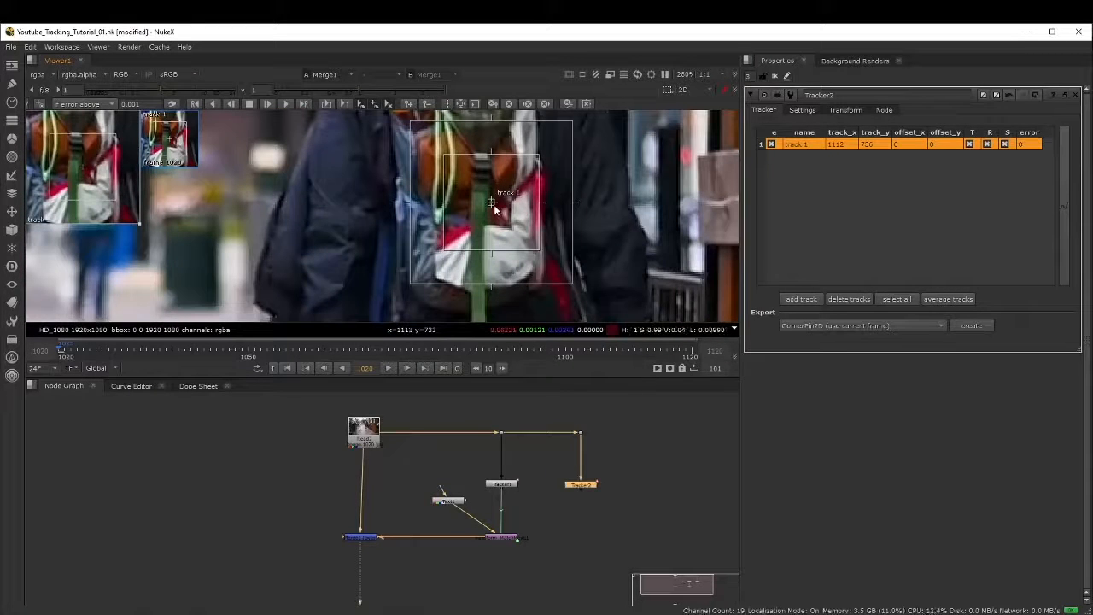
{"action": "left_click_drag", "start_coordinate": [492, 205], "coordinate": [456, 183]}
{"action": "scroll", "coordinate": [456, 184], "scroll_direction": "down", "scroll_amount": 8}
{"action": "scroll", "coordinate": [458, 224], "scroll_direction": "up", "scroll_amount": 2}
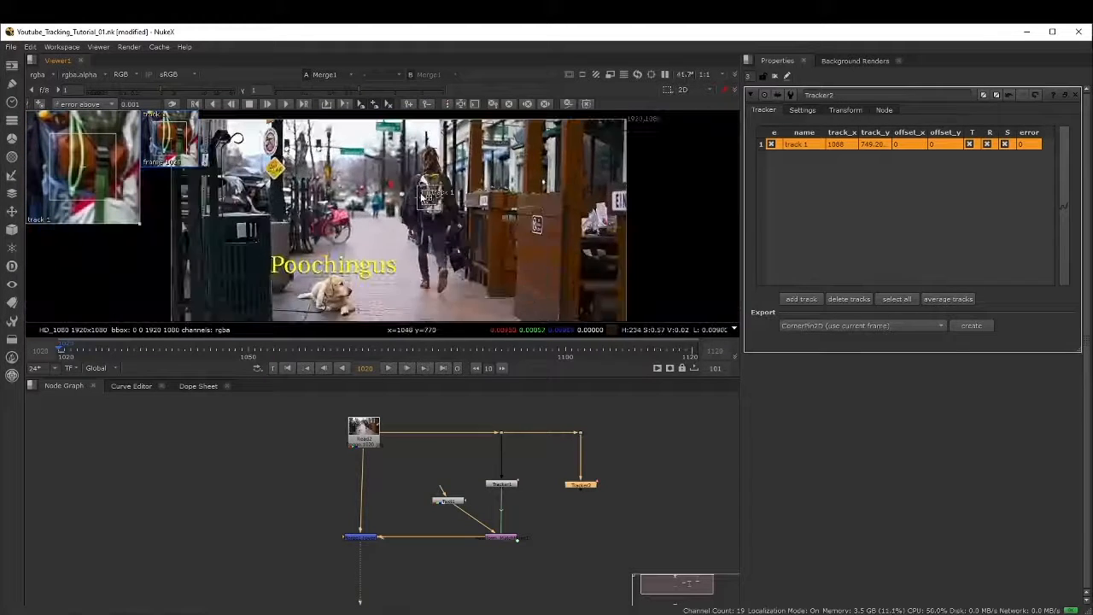
{"action": "scroll", "coordinate": [431, 195], "scroll_direction": "up", "scroll_amount": 7}
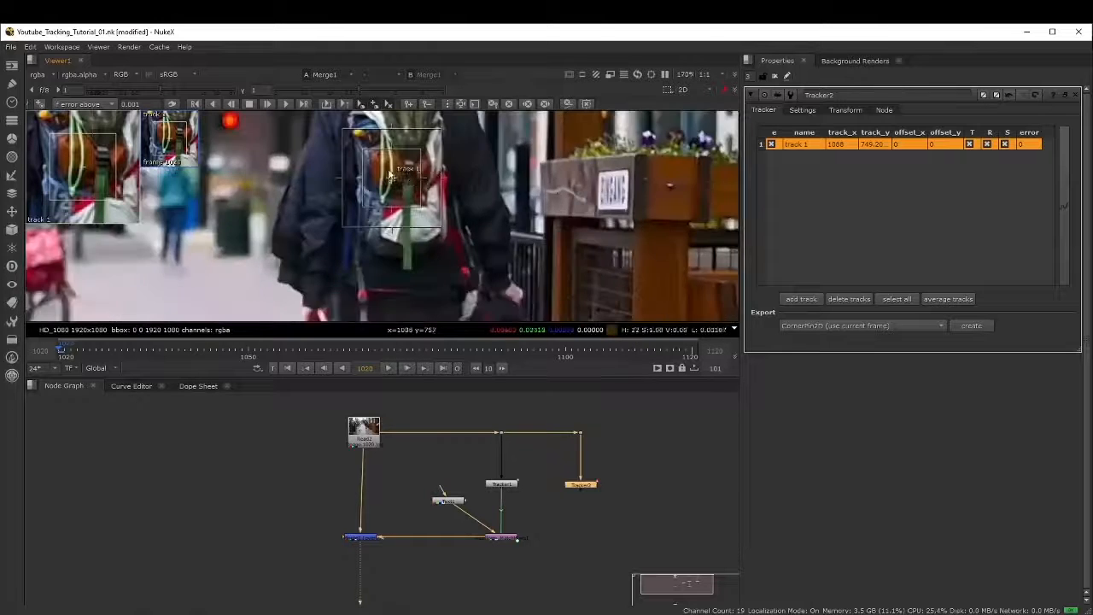
{"action": "left_click_drag", "start_coordinate": [399, 187], "coordinate": [436, 231]}
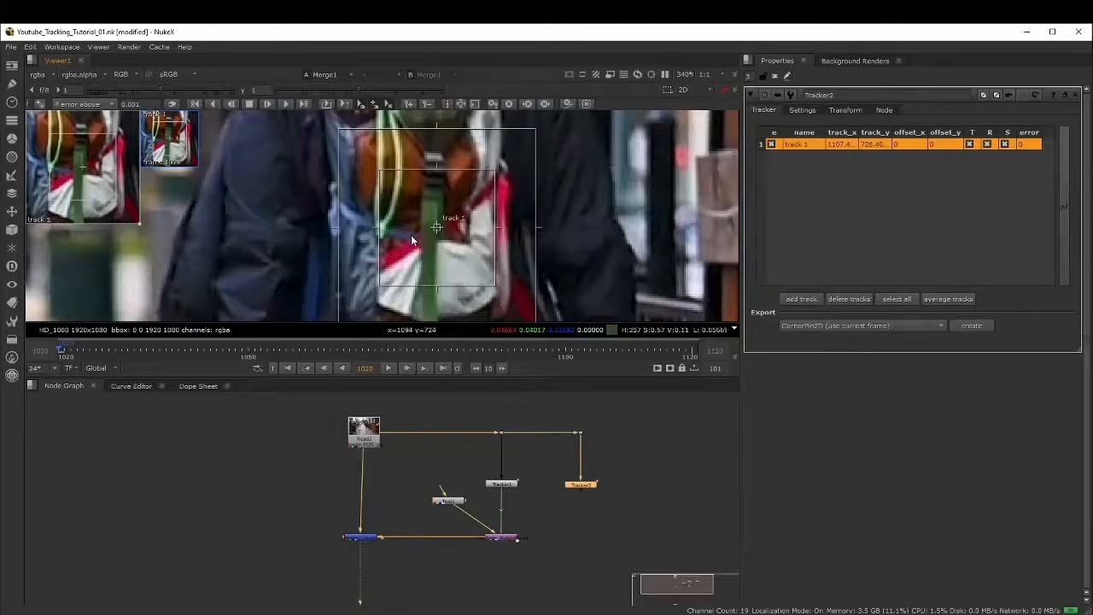
Enlarge the track's outer search area slightly so it extends further around the backpack
{"action": "scroll", "coordinate": [478, 239], "scroll_direction": "down", "scroll_amount": 5}
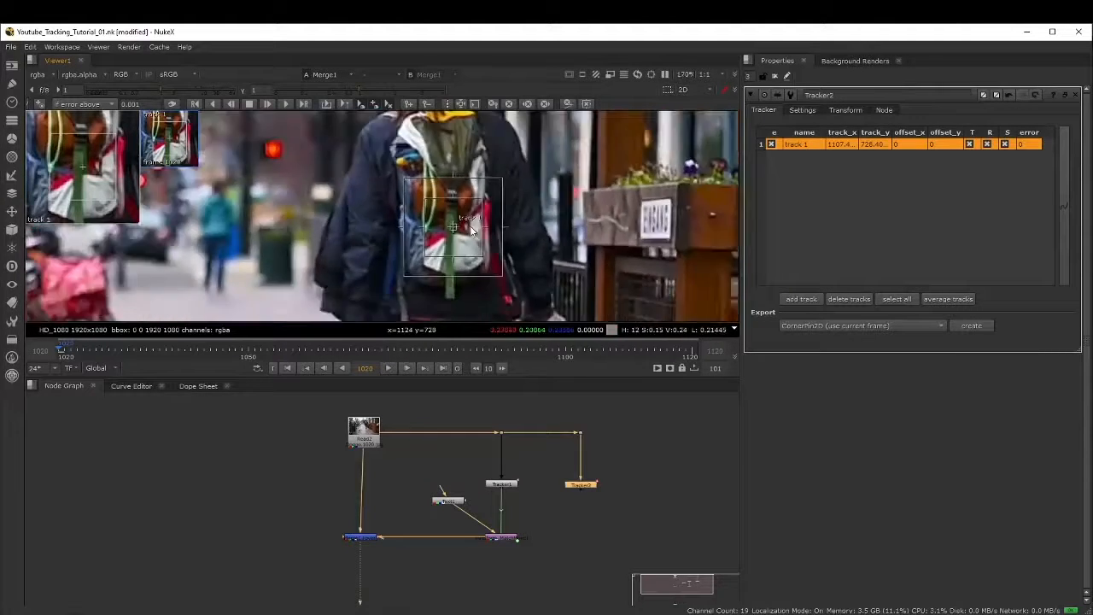
{"action": "scroll", "coordinate": [429, 205], "scroll_direction": "up", "scroll_amount": 5}
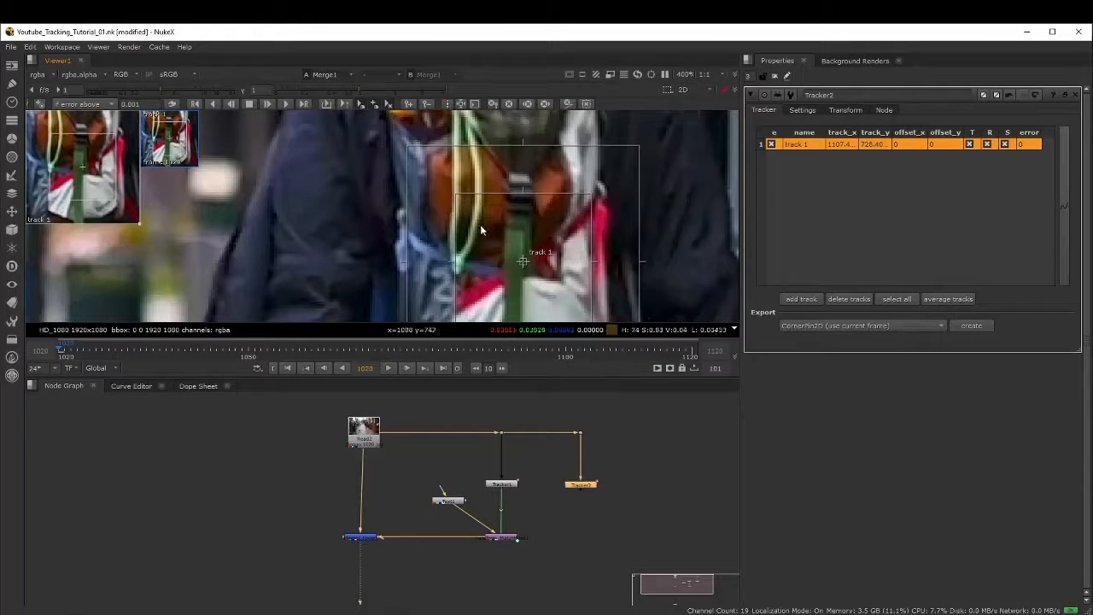
{"action": "scroll", "coordinate": [506, 214], "scroll_direction": "down", "scroll_amount": 3}
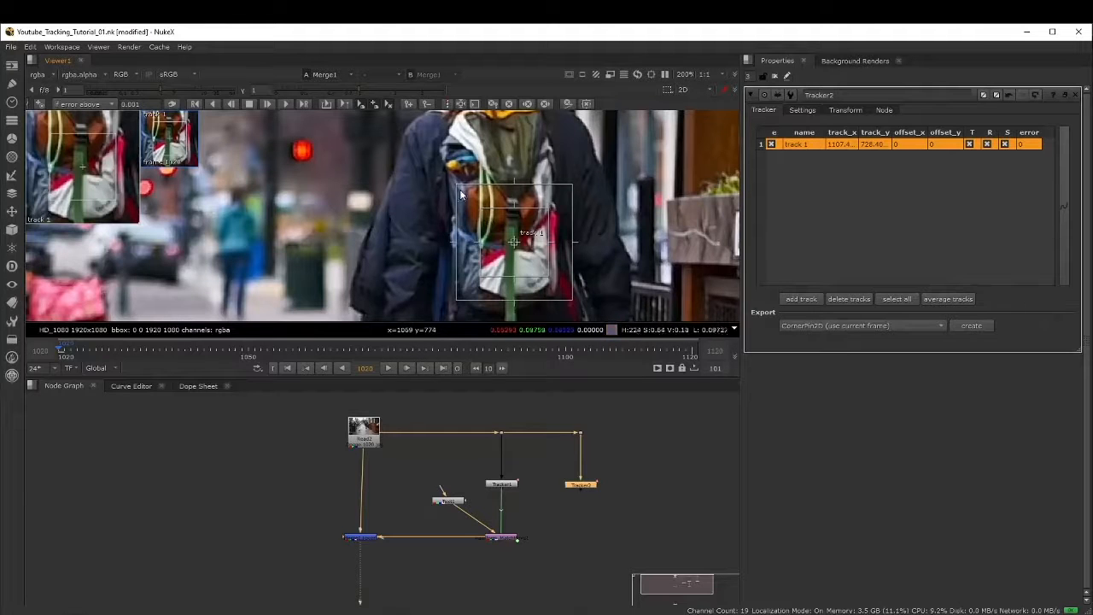
{"action": "left_click_drag", "start_coordinate": [458, 182], "coordinate": [451, 181]}
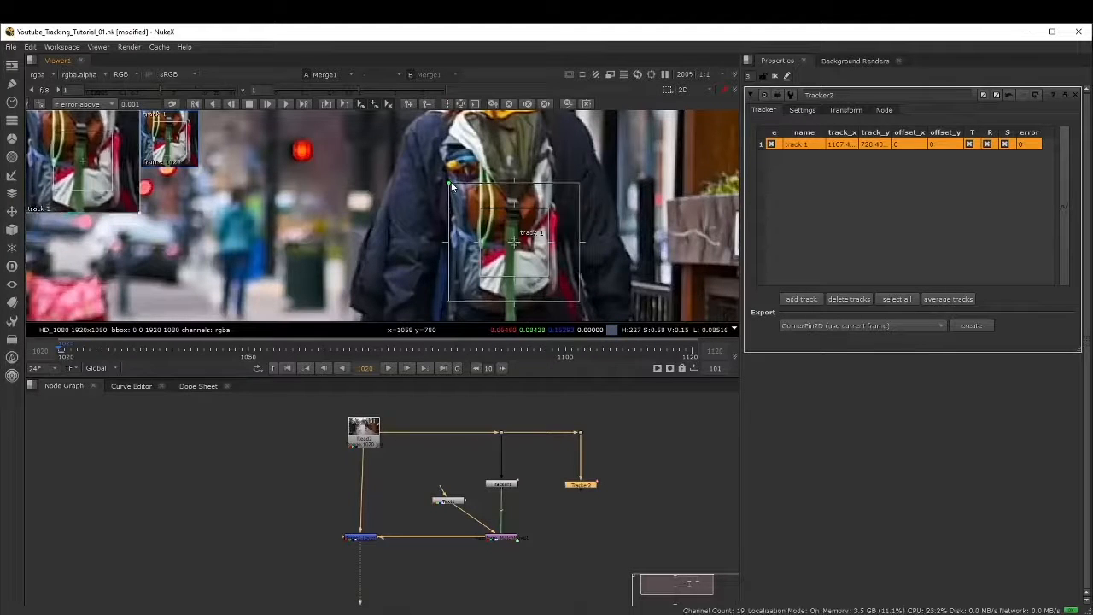
Track the backpack forward from frame 1020 to the end of the shot
{"action": "scroll", "coordinate": [596, 246], "scroll_direction": "down", "scroll_amount": 3}
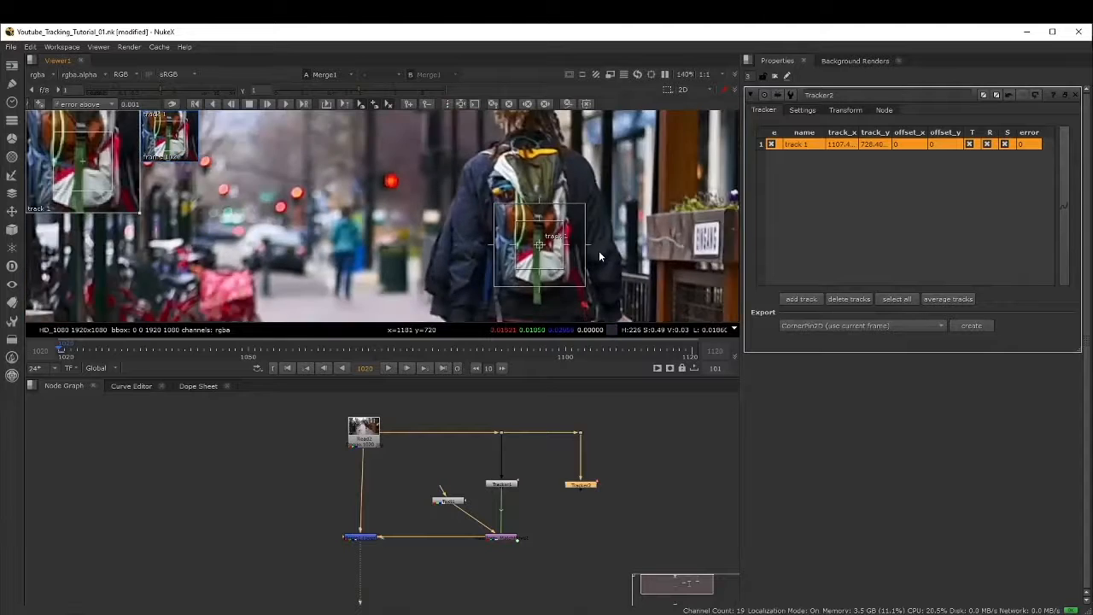
{"action": "middle_click_drag", "start_coordinate": [603, 261], "coordinate": [533, 226]}
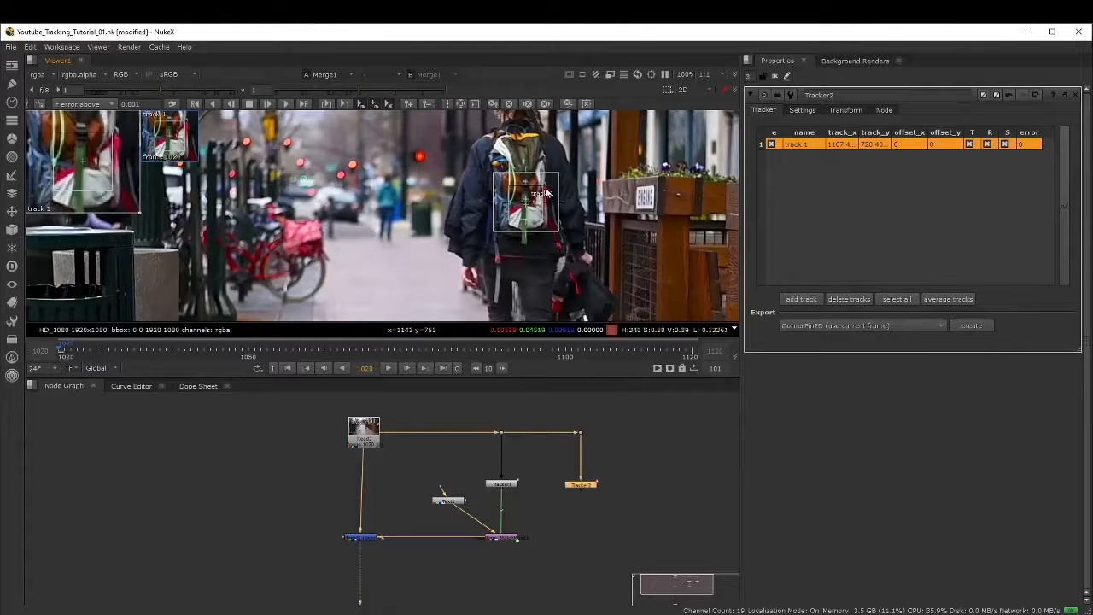
{"action": "scroll", "coordinate": [550, 239], "scroll_direction": "up", "scroll_amount": 5}
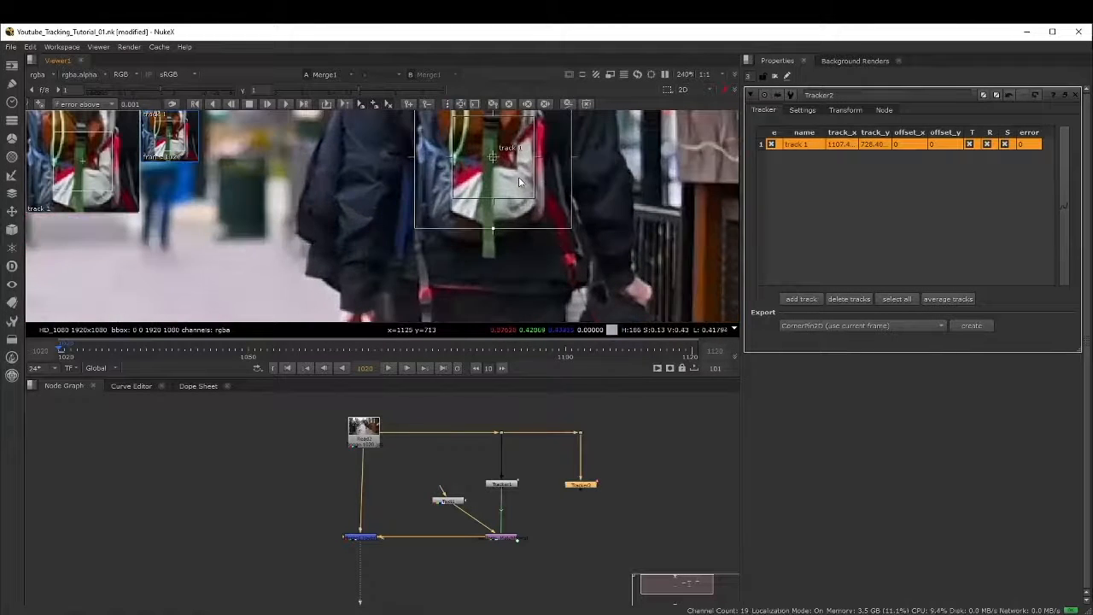
{"action": "middle_click_drag", "start_coordinate": [506, 169], "coordinate": [513, 208]}
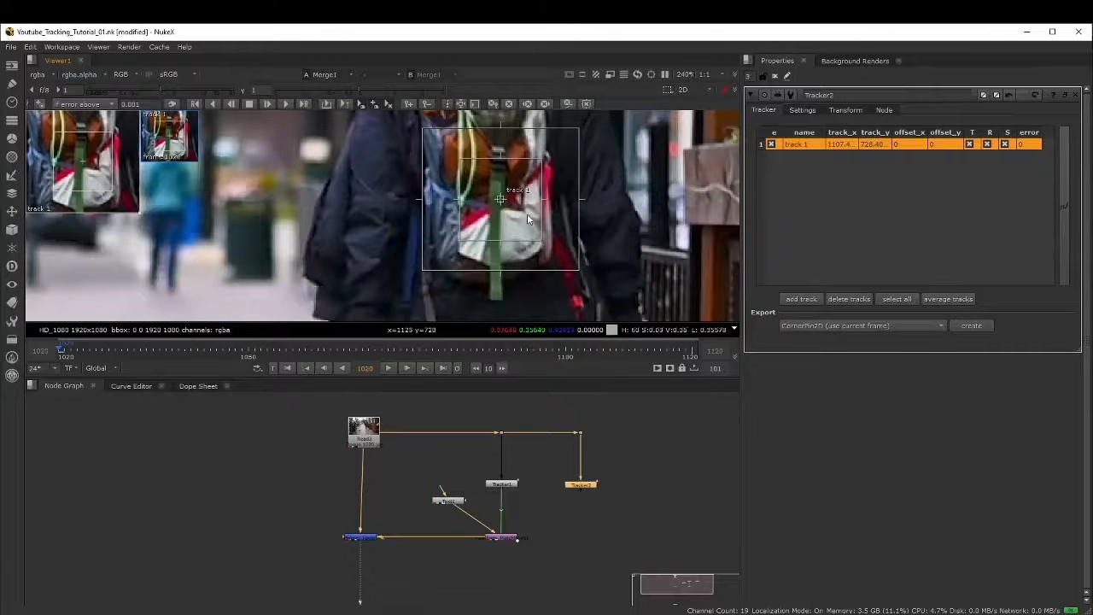
{"action": "scroll", "coordinate": [580, 263], "scroll_direction": "down", "scroll_amount": 6}
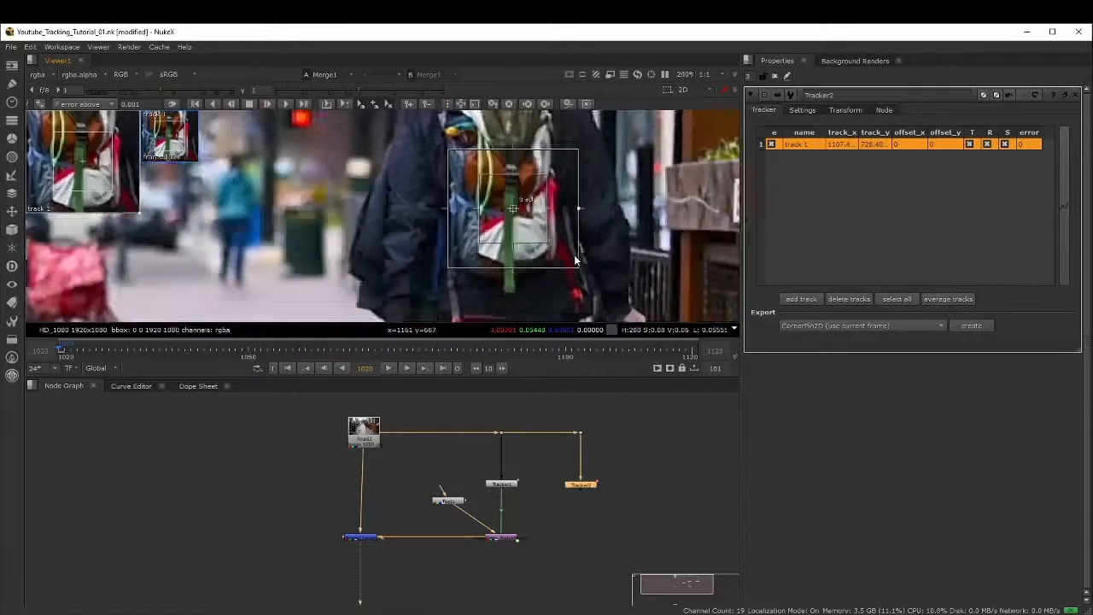
{"action": "middle_click_drag", "start_coordinate": [573, 276], "coordinate": [527, 239]}
{"action": "scroll", "coordinate": [520, 219], "scroll_direction": "down", "scroll_amount": 3}
{"action": "scroll", "coordinate": [513, 189], "scroll_direction": "up", "scroll_amount": 3}
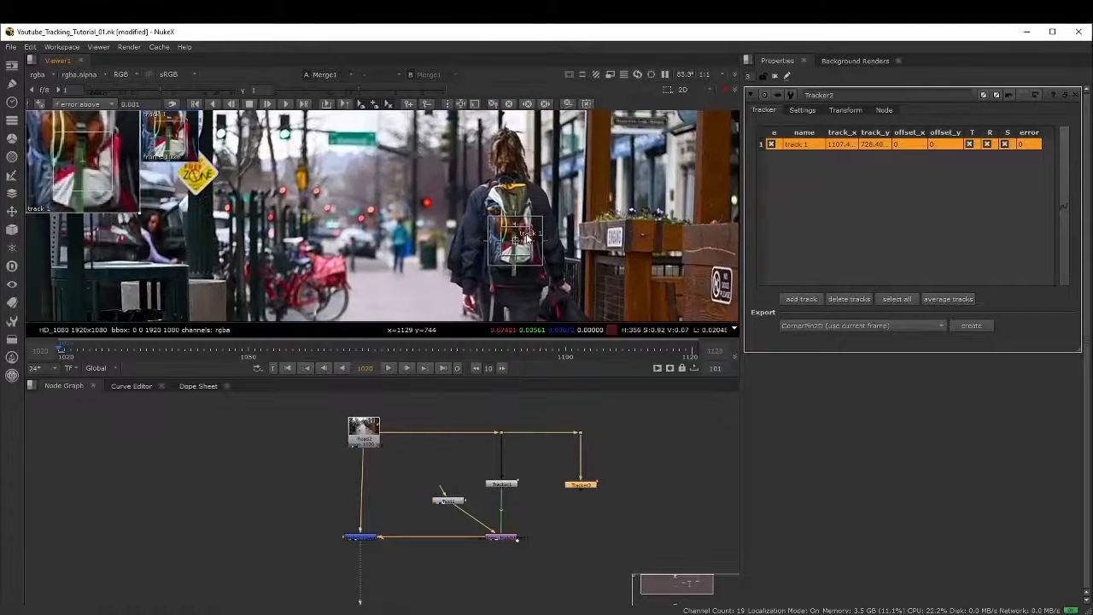
{"action": "scroll", "coordinate": [527, 240], "scroll_direction": "down", "scroll_amount": 1}
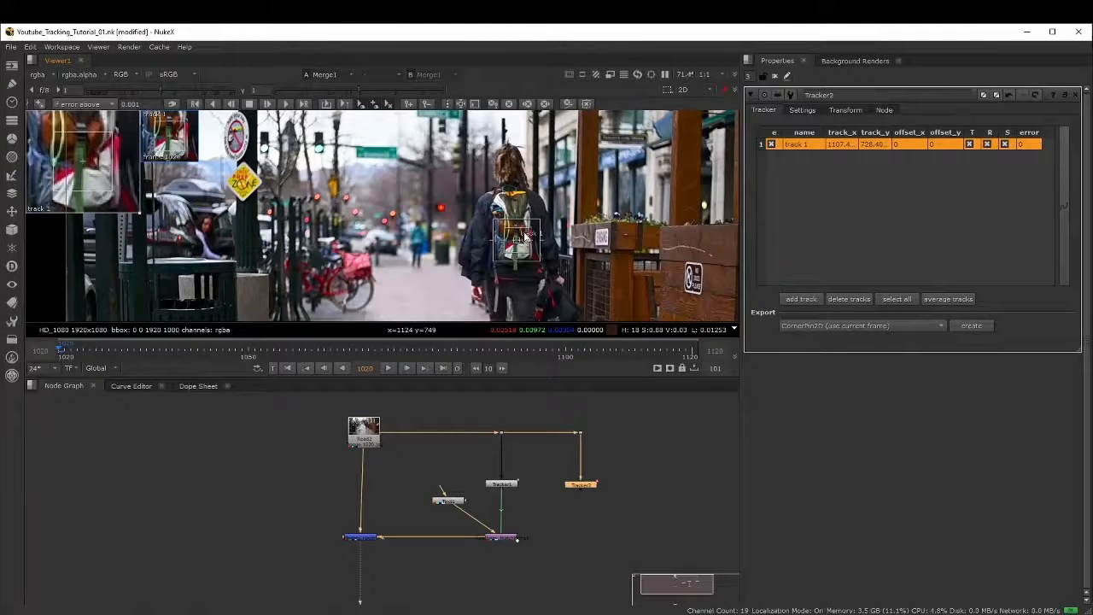
{"action": "left_click", "coordinate": [287, 104]}
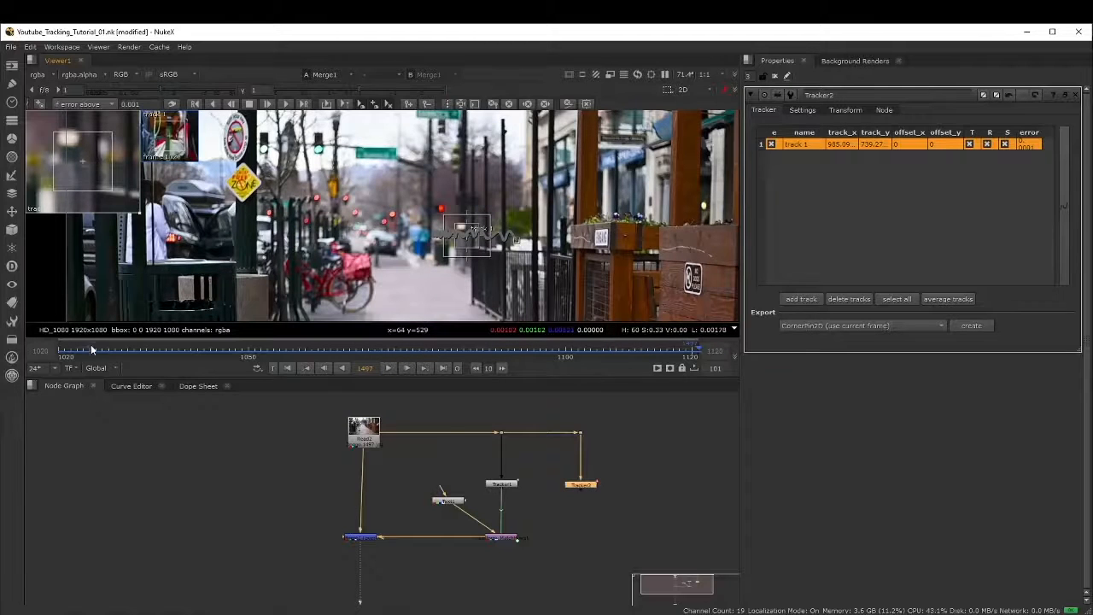
Play the tracked shot from frame 1020 to review the backpack's motion, return to frame 1020 and deselect track 1
{"action": "left_click", "coordinate": [60, 355]}
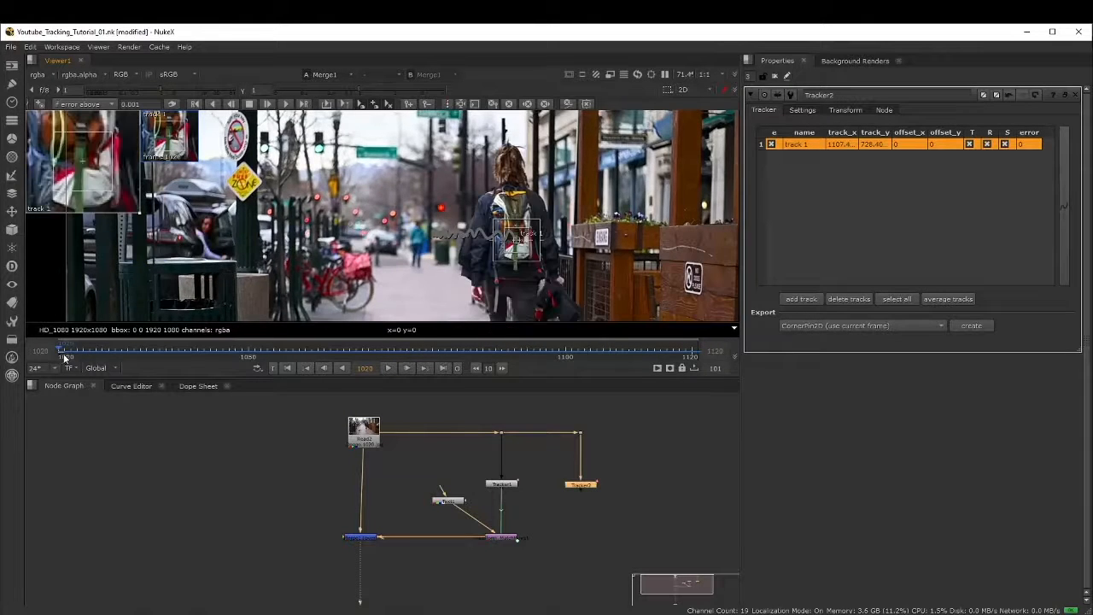
{"action": "left_click", "coordinate": [387, 368]}
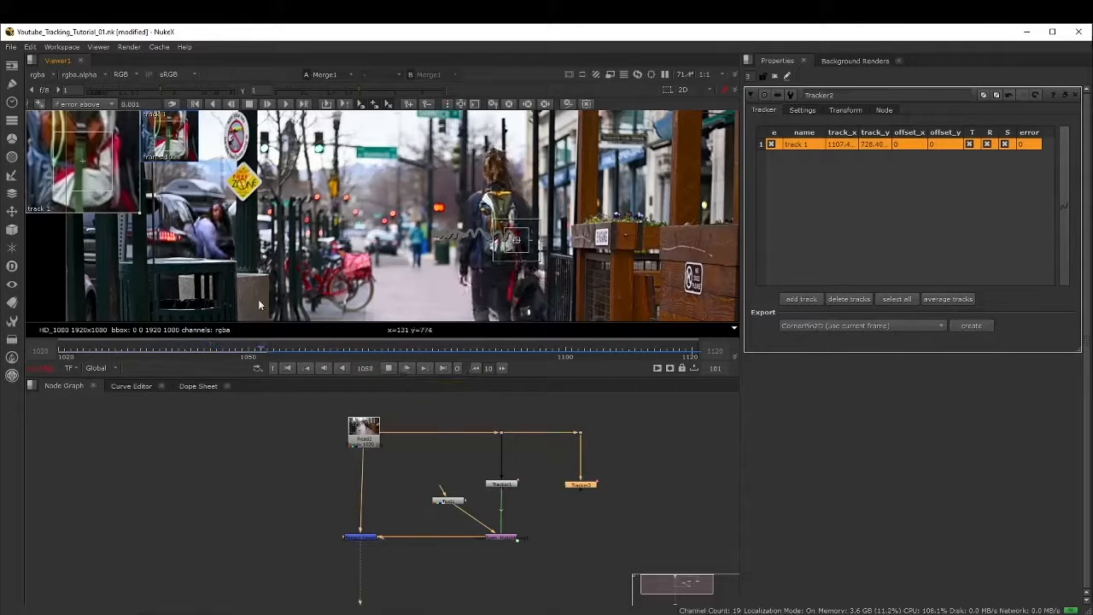
{"action": "left_click", "coordinate": [388, 368]}
{"action": "left_click", "coordinate": [60, 355]}
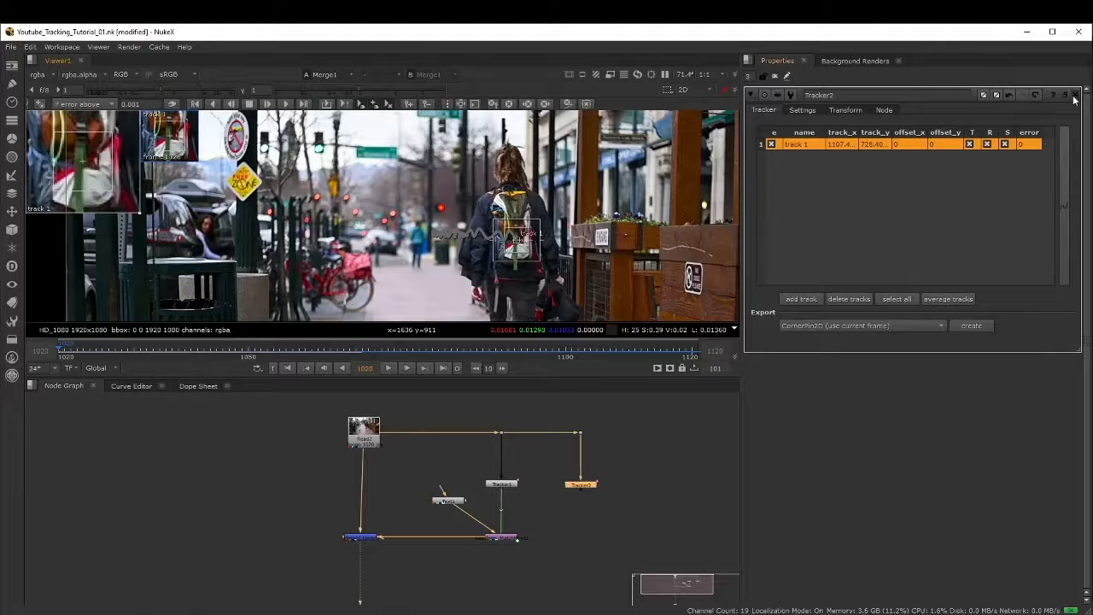
{"action": "left_click", "coordinate": [970, 220]}
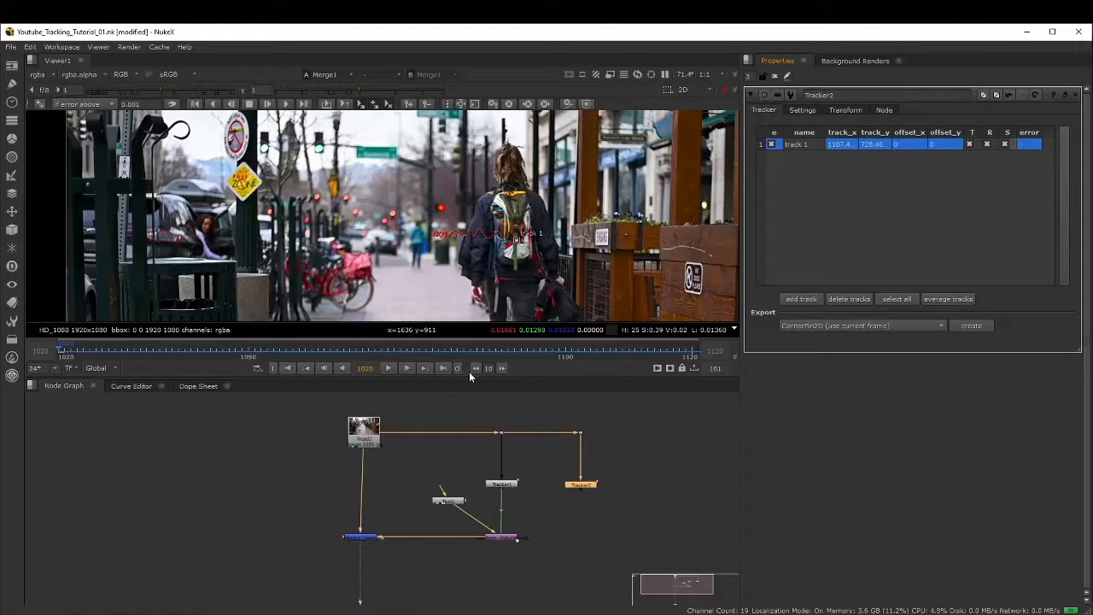
Examine the backpack track's motion path at frame 1020, both in close-up and within the whole frame
{"action": "scroll", "coordinate": [535, 250], "scroll_direction": "up", "scroll_amount": 6}
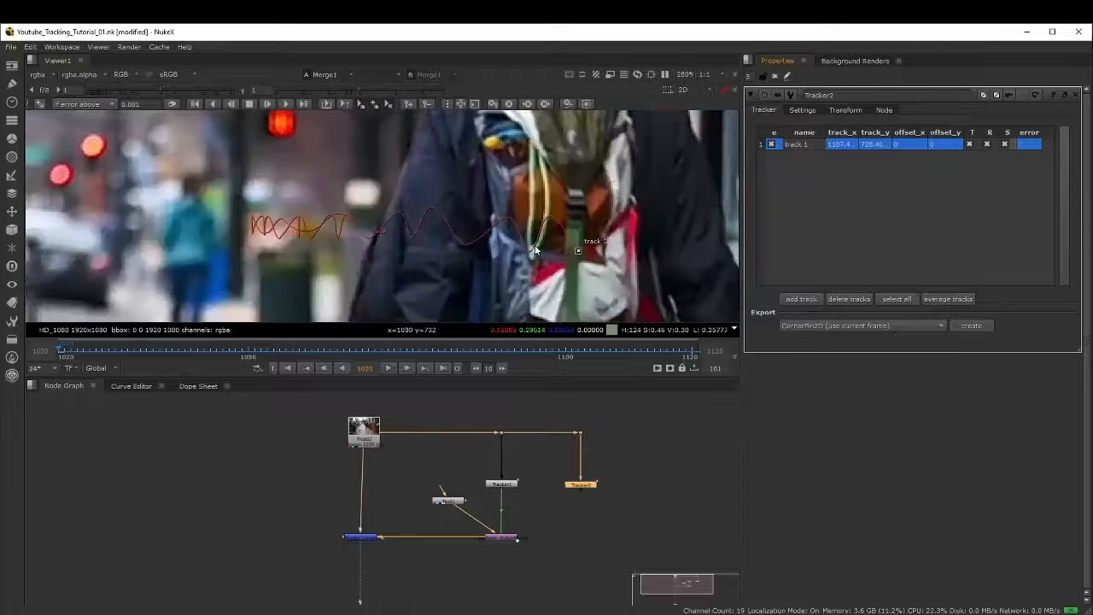
{"action": "scroll", "coordinate": [566, 248], "scroll_direction": "up", "scroll_amount": 2}
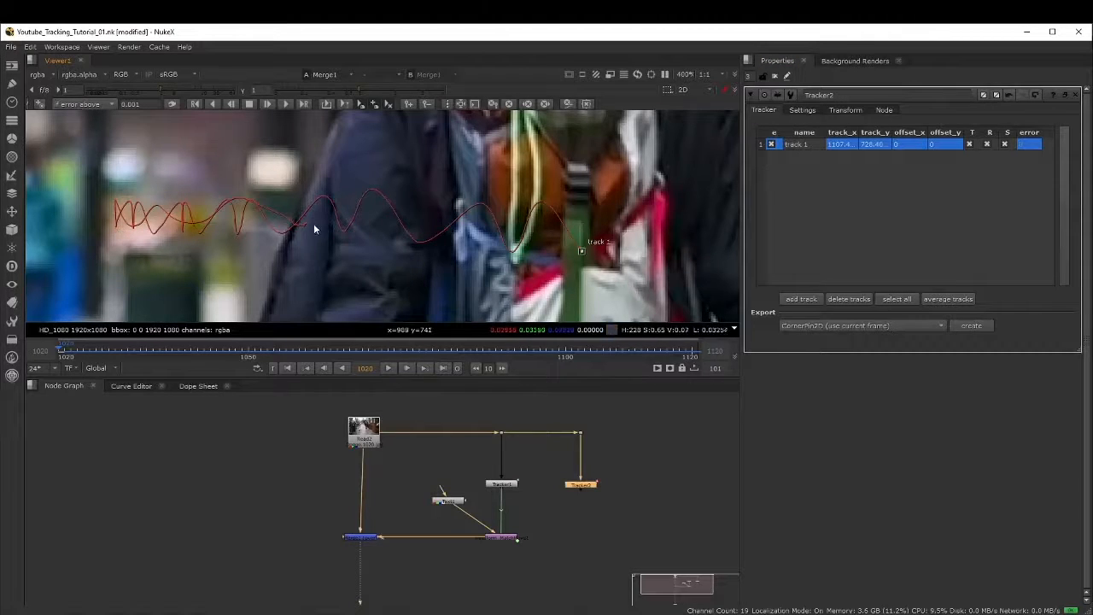
{"action": "scroll", "coordinate": [301, 225], "scroll_direction": "up", "scroll_amount": 6}
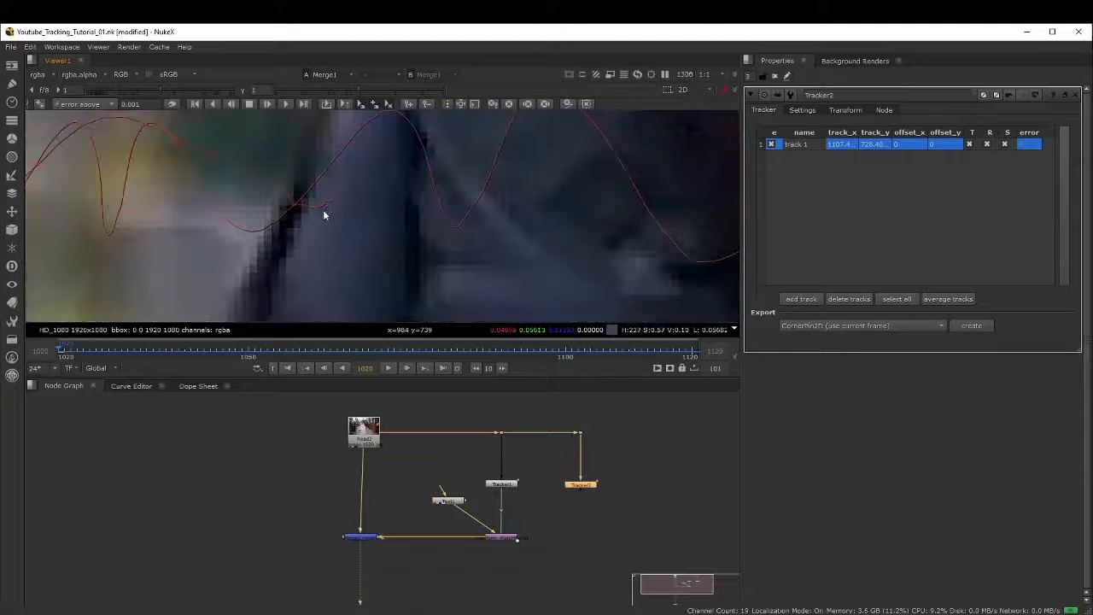
{"action": "scroll", "coordinate": [330, 205], "scroll_direction": "down", "scroll_amount": 14}
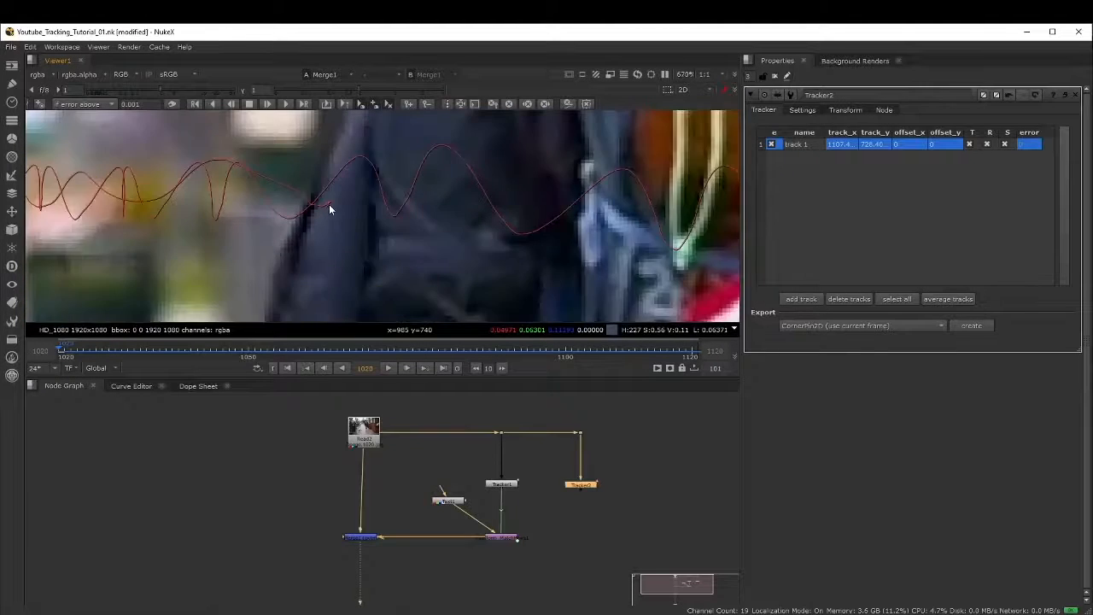
{"action": "scroll", "coordinate": [330, 218], "scroll_direction": "down", "scroll_amount": 3}
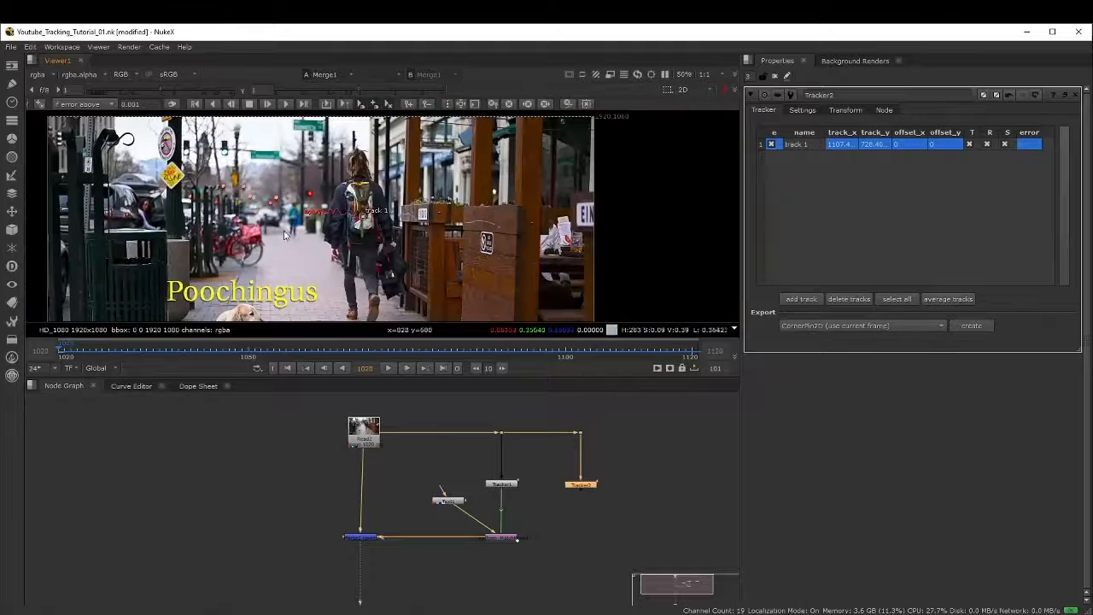
{"action": "middle_click_drag", "start_coordinate": [330, 217], "coordinate": [395, 201]}
{"action": "scroll", "coordinate": [395, 200], "scroll_direction": "up", "scroll_amount": 5}
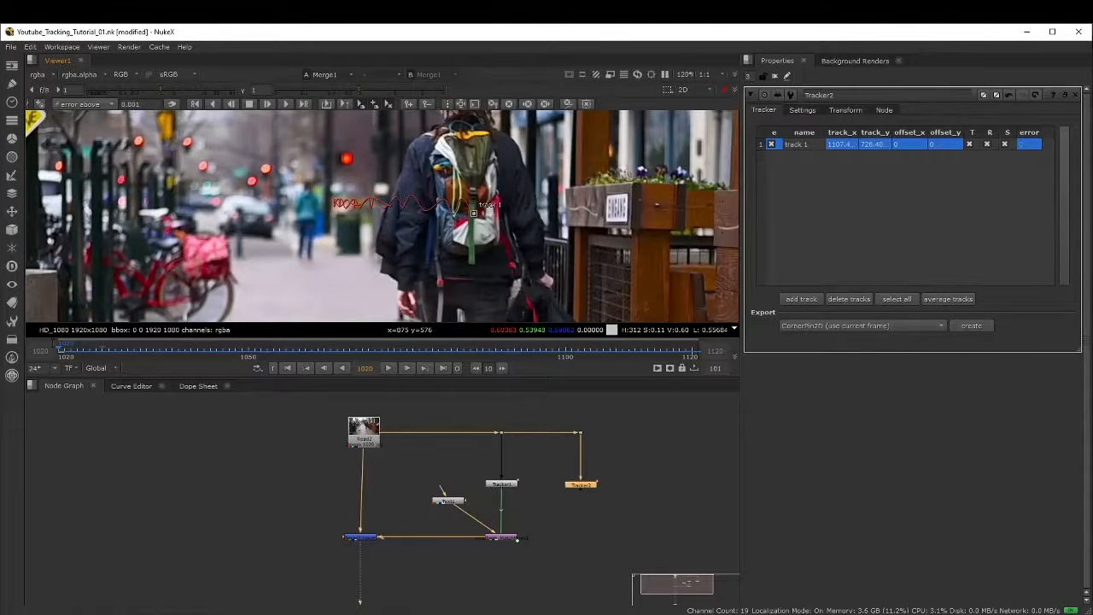
{"action": "scroll", "coordinate": [405, 212], "scroll_direction": "down", "scroll_amount": 6}
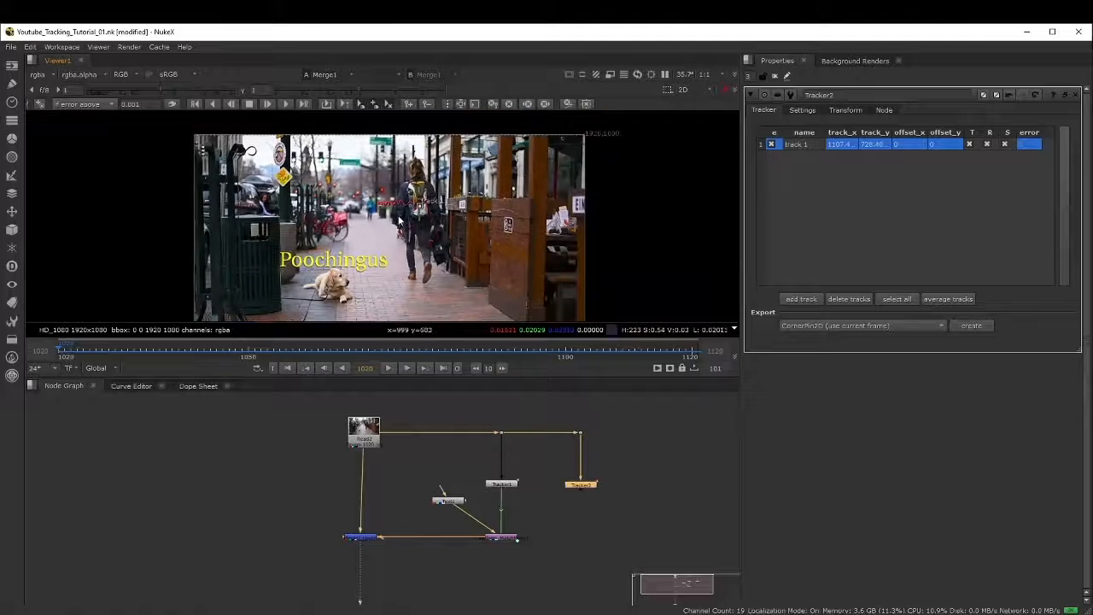
Play the shot in full view to compare the backpack's movement with its motion path, with Tracker2 selected
{"action": "left_click", "coordinate": [388, 368]}
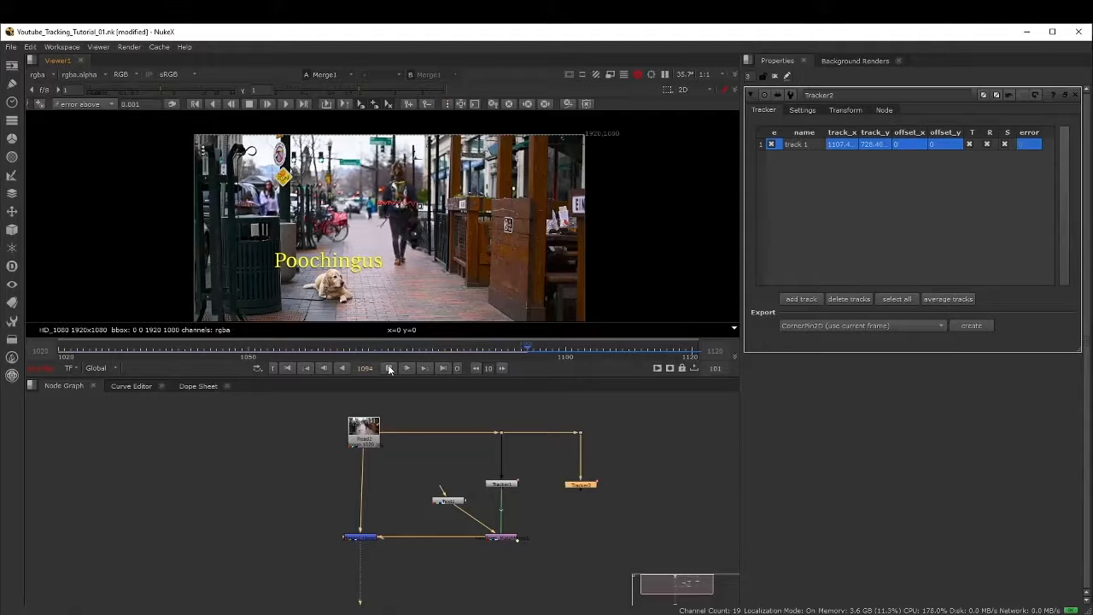
{"action": "left_click", "coordinate": [389, 369]}
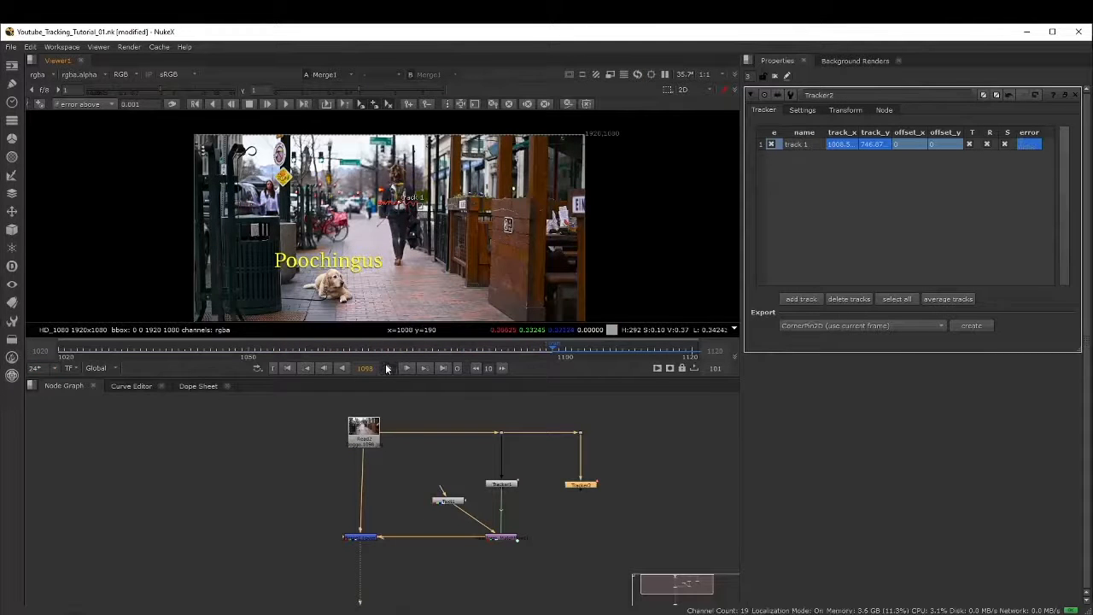
{"action": "left_click", "coordinate": [386, 368]}
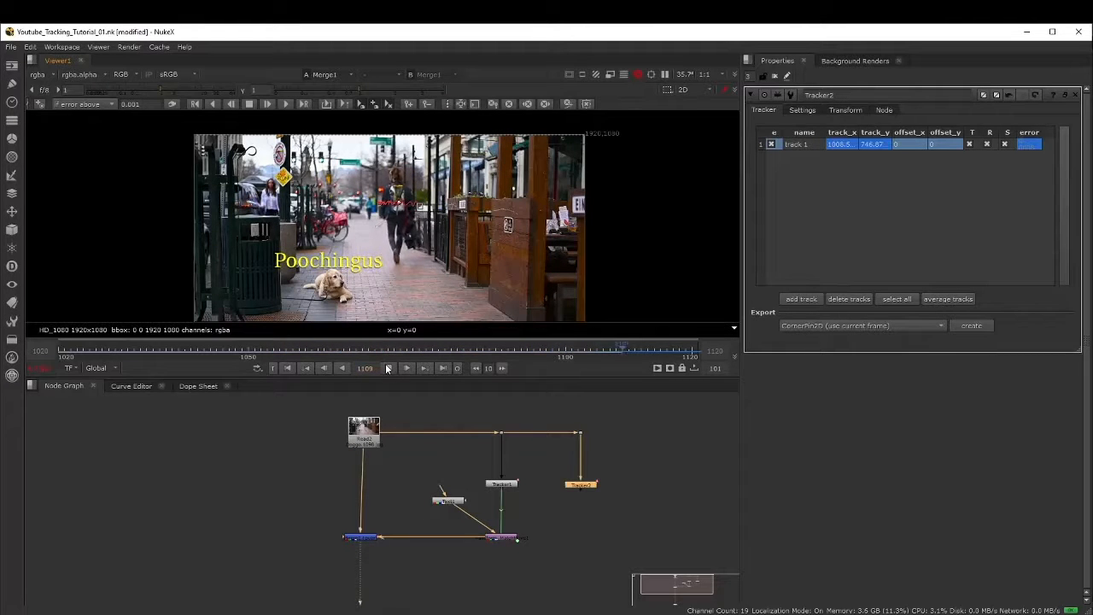
{"action": "left_click", "coordinate": [586, 523]}
{"action": "left_click", "coordinate": [580, 486]}
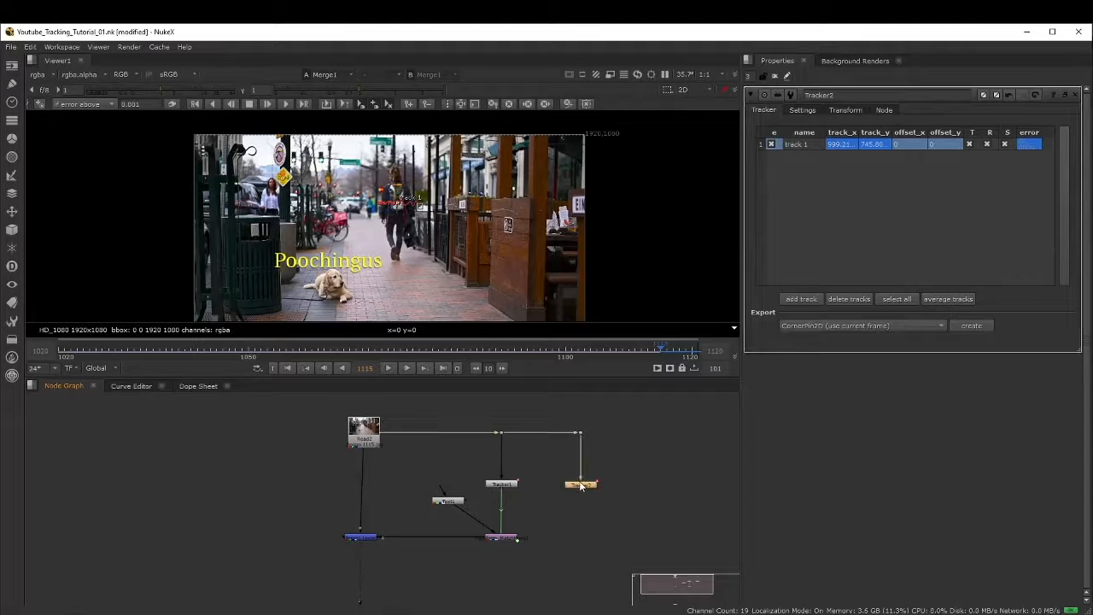
{"action": "middle_click_drag", "start_coordinate": [594, 529], "coordinate": [498, 501]}
Return to frame 1020, play the shot in close-up on the backpack, and select track 1 in Tracker2
{"action": "mouse_move", "coordinate": [107, 351]}
{"action": "left_mouse_down"}
{"action": "mouse_move", "coordinate": [47, 352]}
{"action": "mouse_move", "coordinate": [681, 368]}
{"action": "mouse_move", "coordinate": [229, 331]}
{"action": "mouse_move", "coordinate": [61, 355]}
{"action": "left_mouse_up"}
{"action": "scroll", "coordinate": [416, 202], "scroll_direction": "up", "scroll_amount": 9}
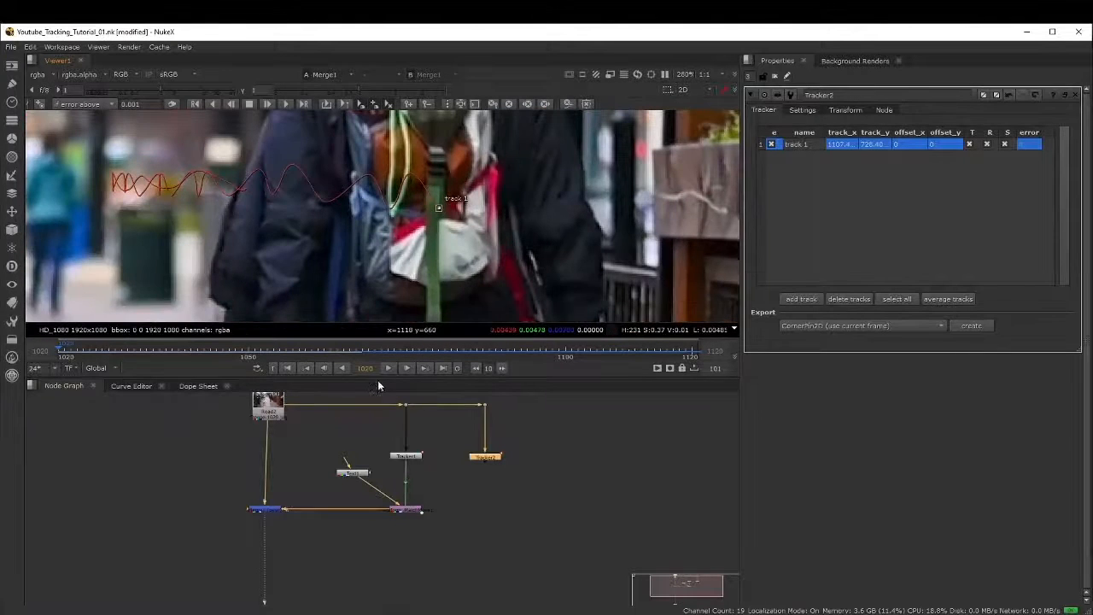
{"action": "left_click", "coordinate": [393, 369]}
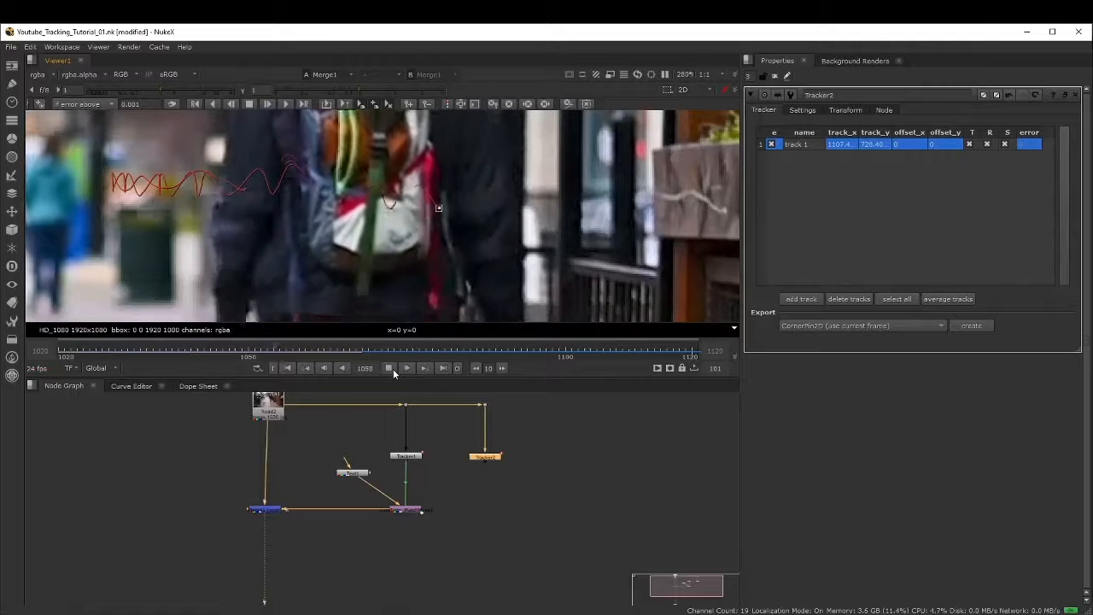
{"action": "left_click", "coordinate": [389, 368]}
{"action": "left_click", "coordinate": [814, 146]}
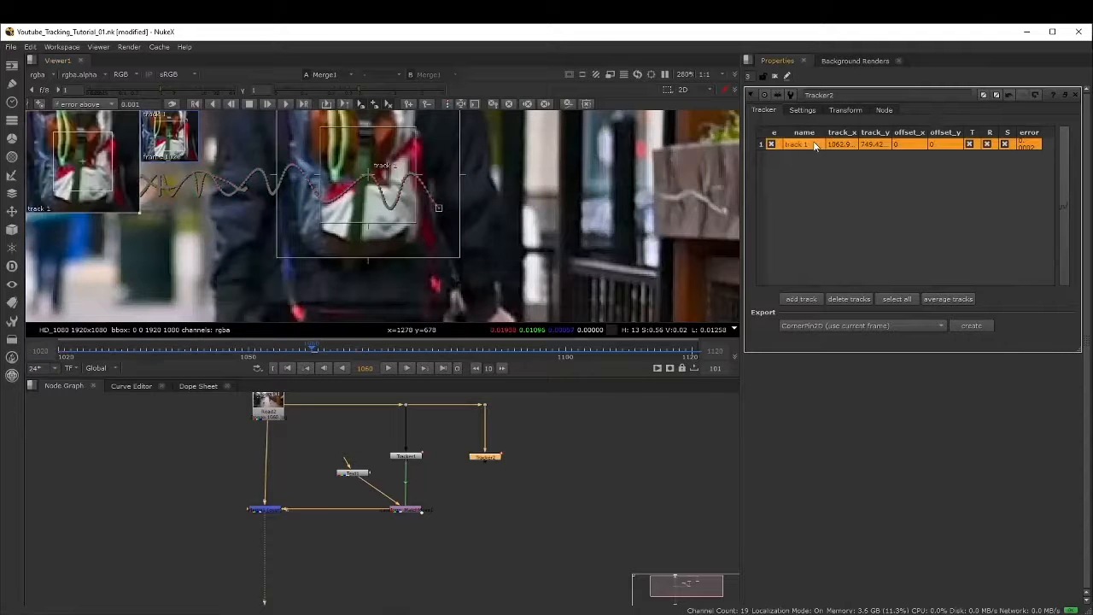
{"action": "left_click", "coordinate": [386, 368]}
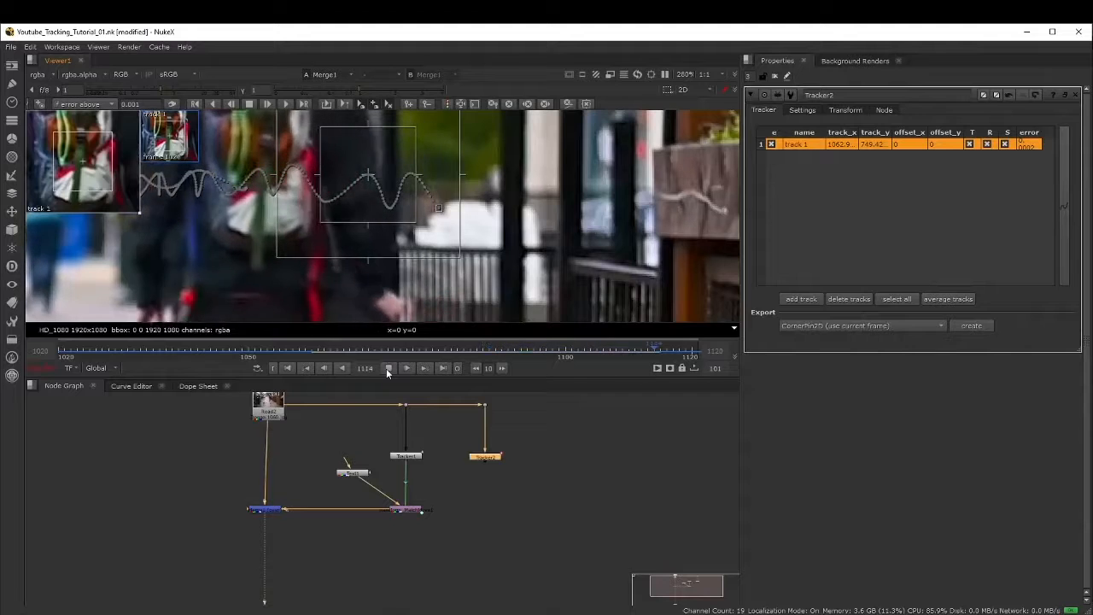
Inspect track 1 on the backpack at frame 1039 and play the shot on to frame 1089
{"action": "scroll", "coordinate": [322, 224], "scroll_direction": "down", "scroll_amount": 5}
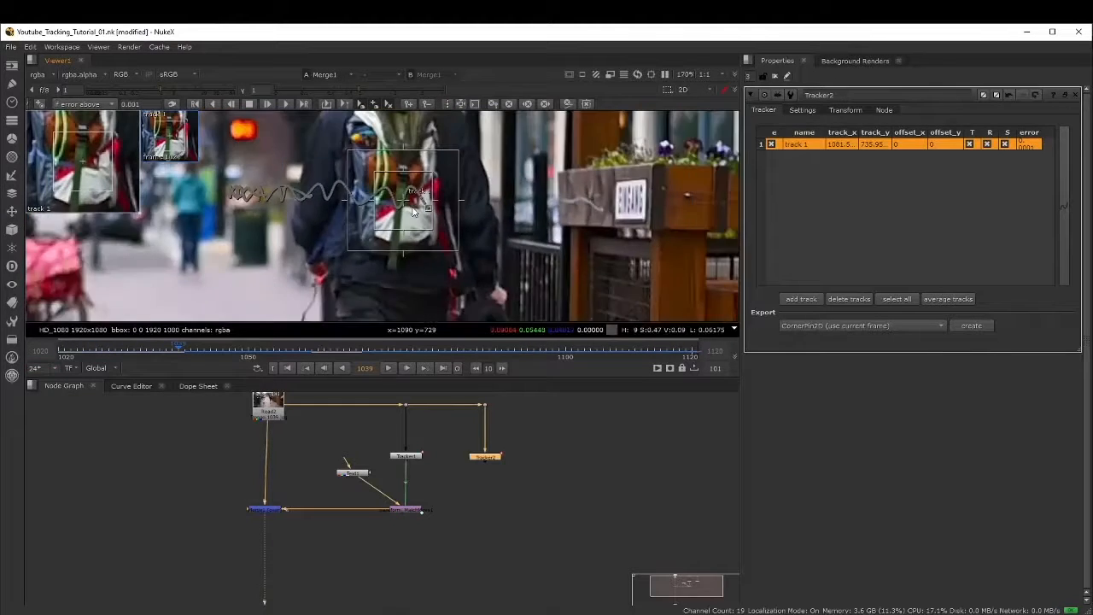
{"action": "scroll", "coordinate": [322, 224], "scroll_direction": "down", "scroll_amount": 2}
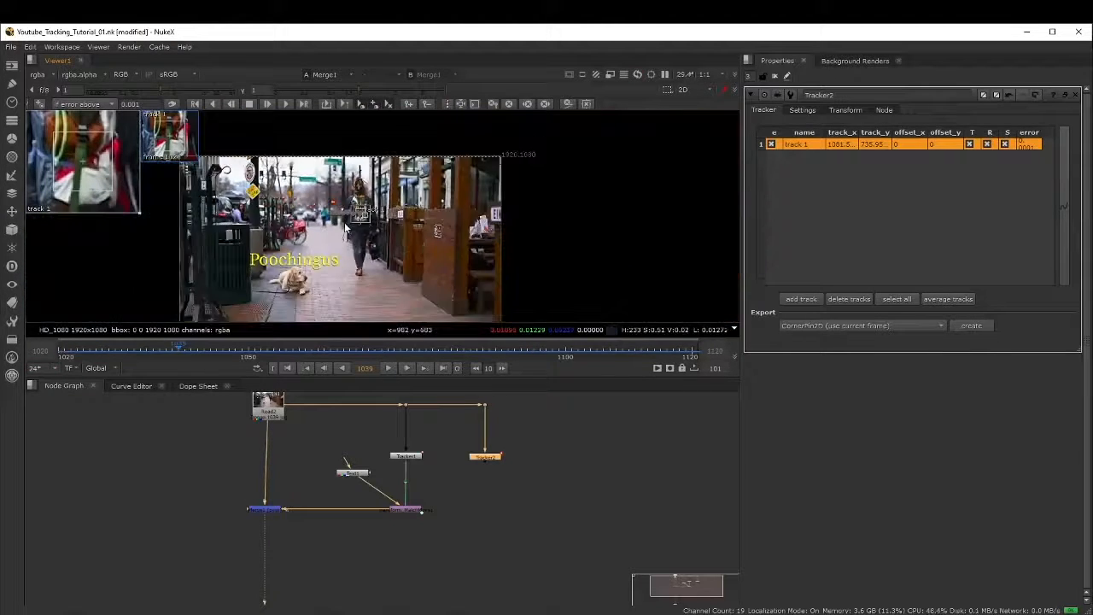
{"action": "scroll", "coordinate": [354, 224], "scroll_direction": "up", "scroll_amount": 5}
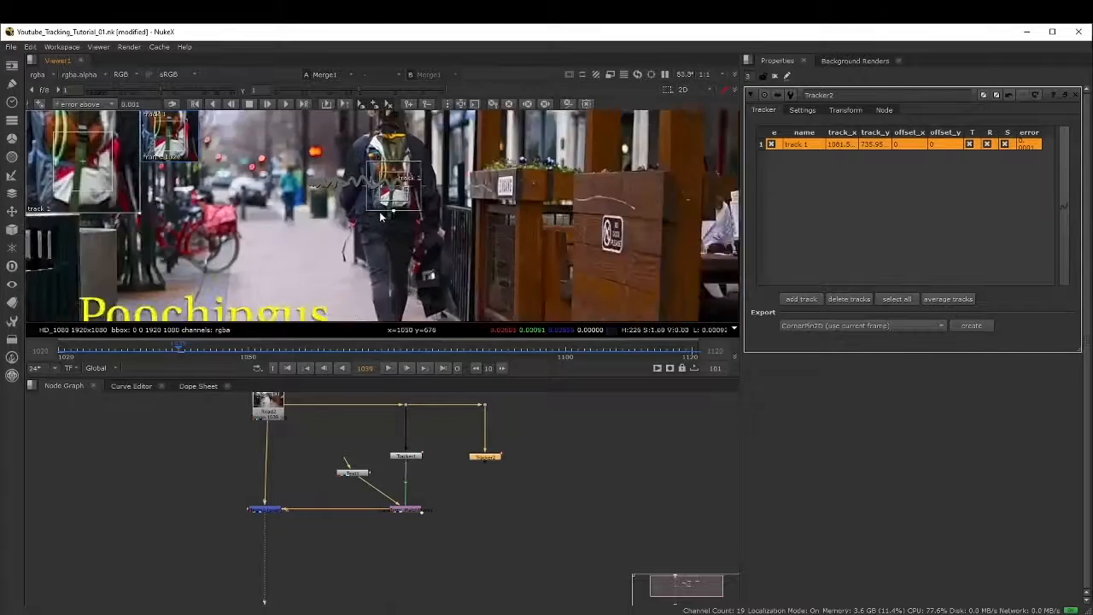
{"action": "scroll", "coordinate": [389, 186], "scroll_direction": "down", "scroll_amount": 4}
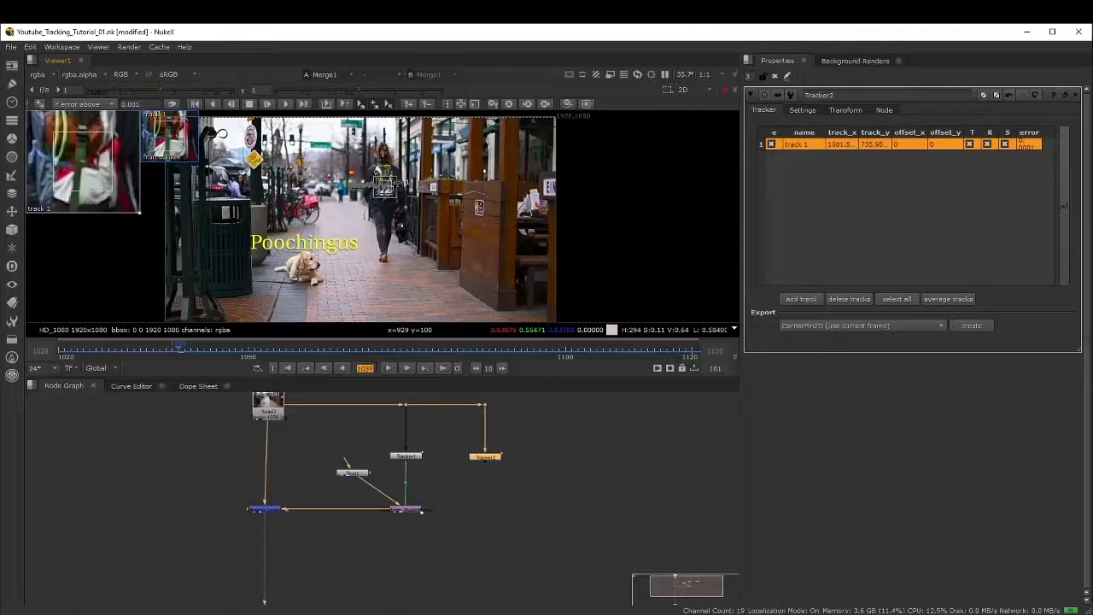
{"action": "left_click", "coordinate": [387, 368]}
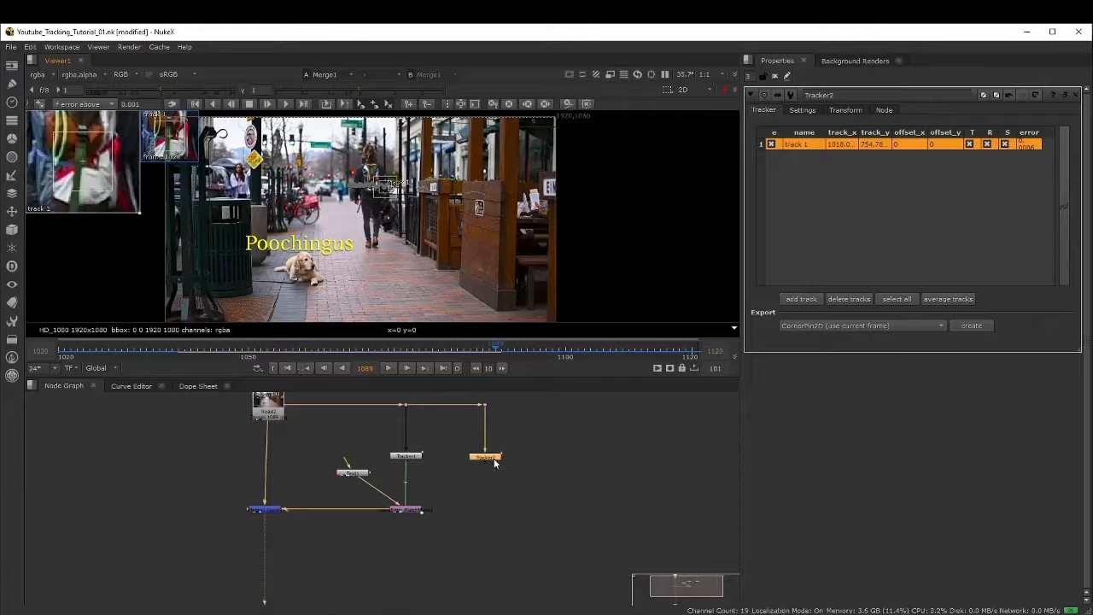
Export Tracker2's track as a Transform (match-move) node and place it directly below Tracker2
{"action": "left_click", "coordinate": [888, 326]}
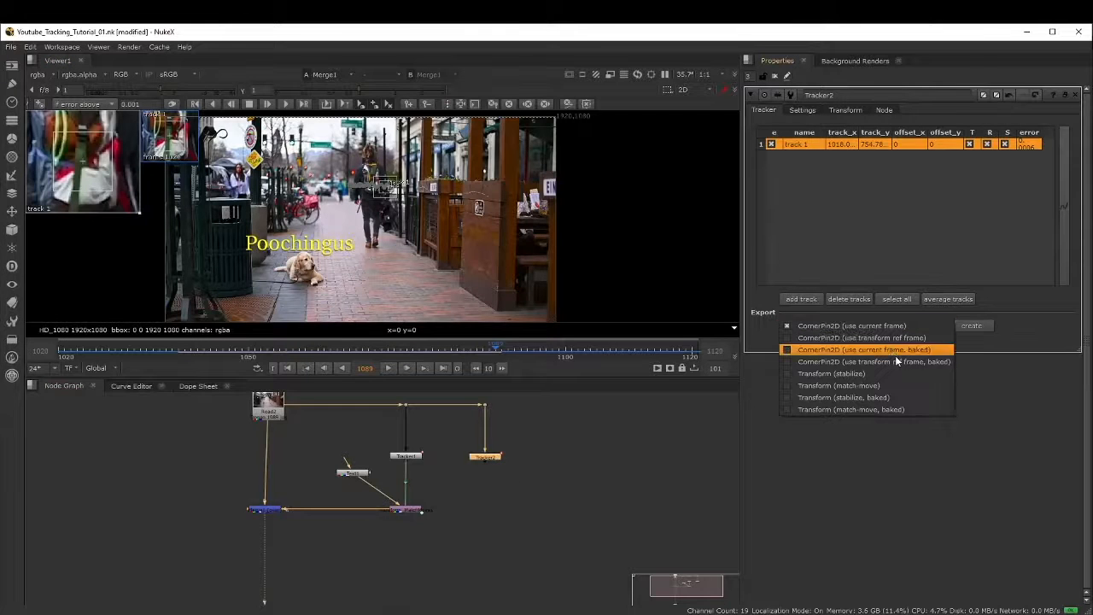
{"action": "left_click", "coordinate": [829, 384]}
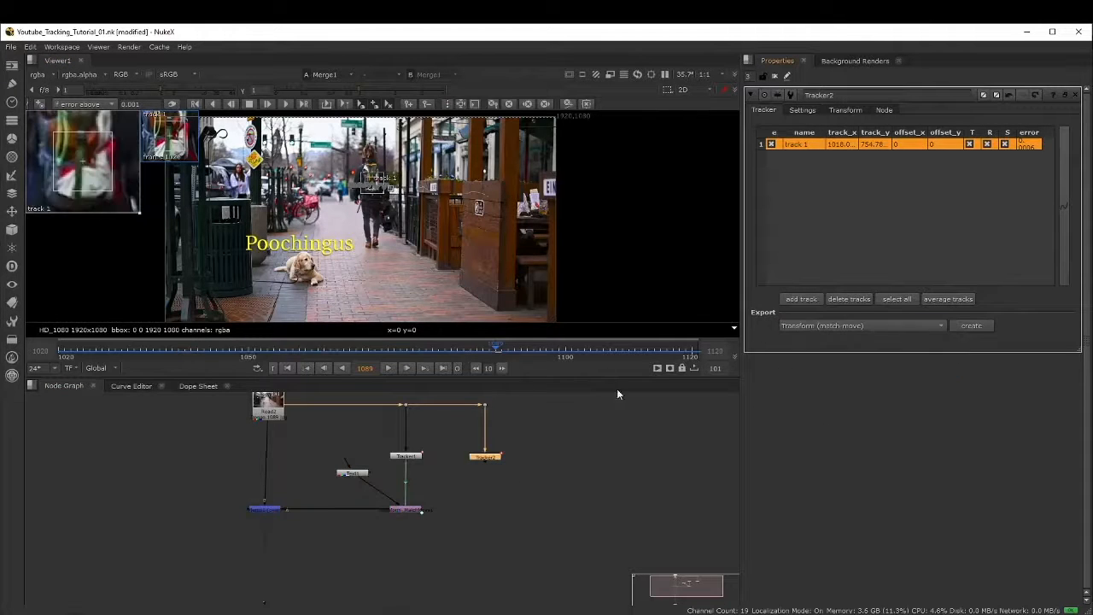
{"action": "left_click", "coordinate": [963, 325]}
{"action": "left_click_drag", "start_coordinate": [536, 472], "coordinate": [486, 512]}
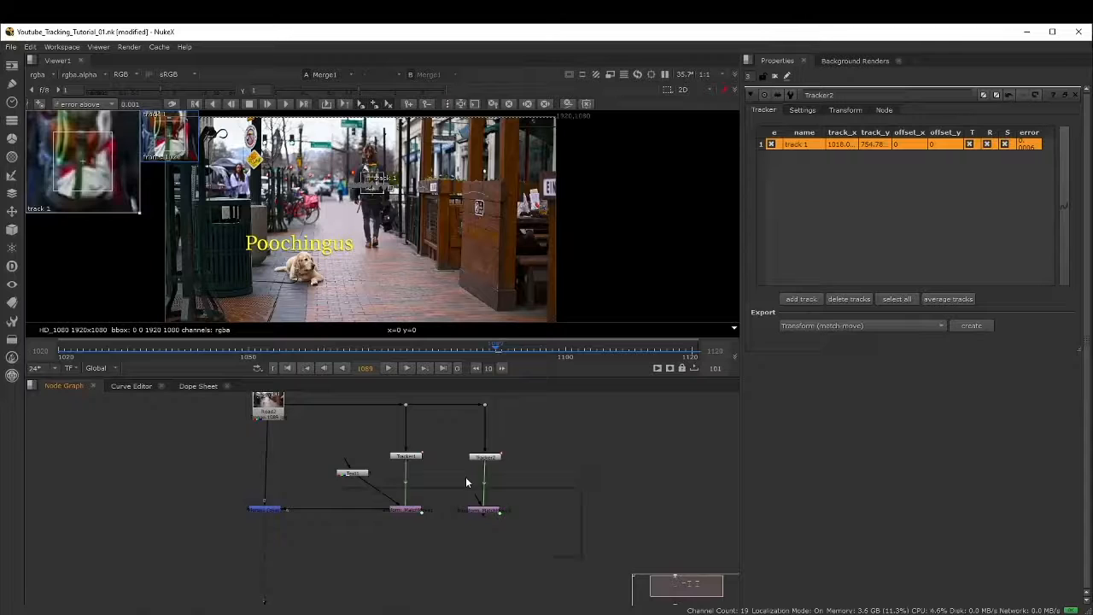
Add a Text node feeding the new match-move transform and, at frame 1020, set its message to "Shmuck"
{"action": "key", "text": "Tab"}
{"action": "type", "text": "text"}
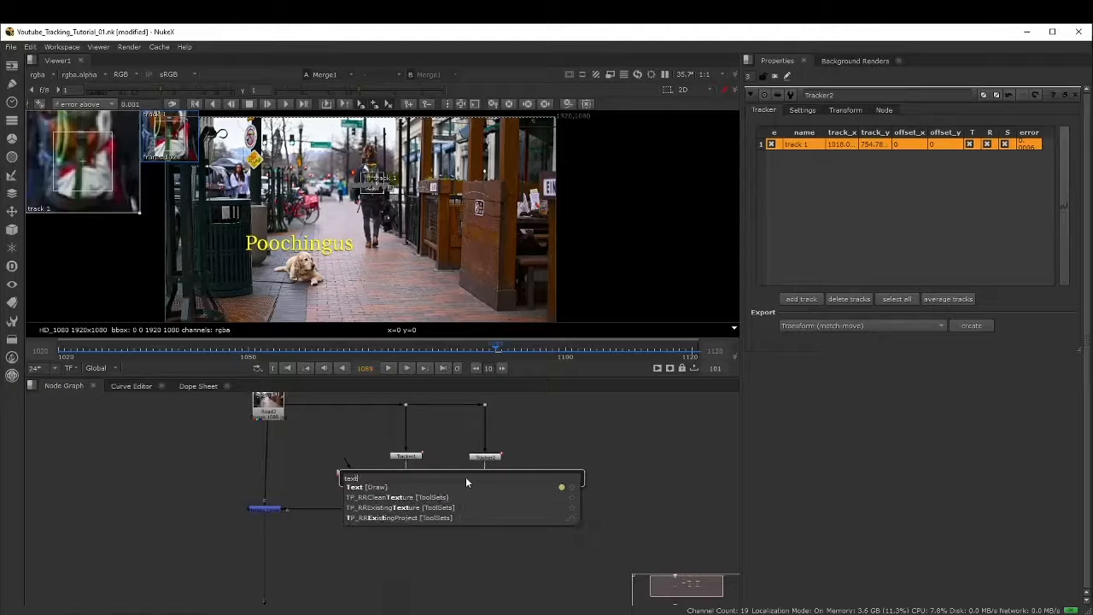
{"action": "left_click", "coordinate": [393, 486]}
{"action": "left_click_drag", "start_coordinate": [436, 480], "coordinate": [447, 481]}
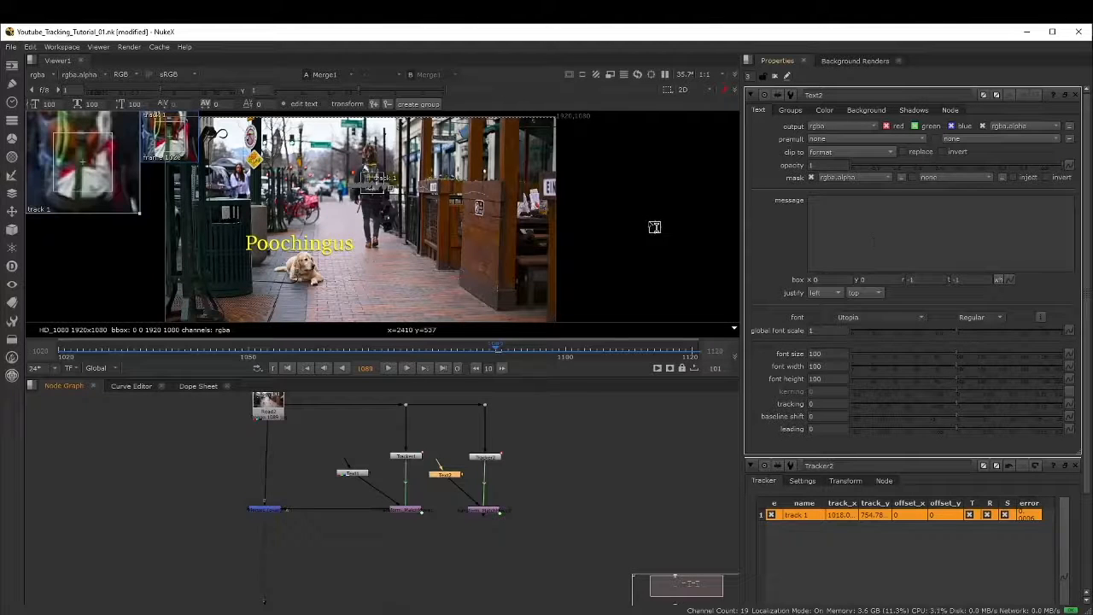
{"action": "left_click", "coordinate": [62, 351]}
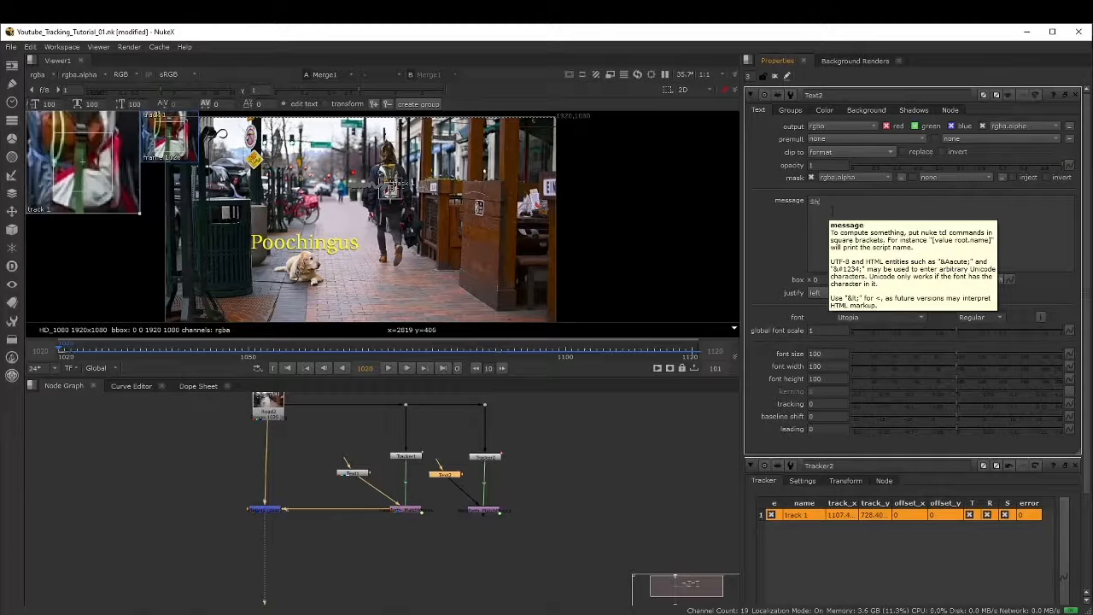
{"action": "type", "text": "ck"}
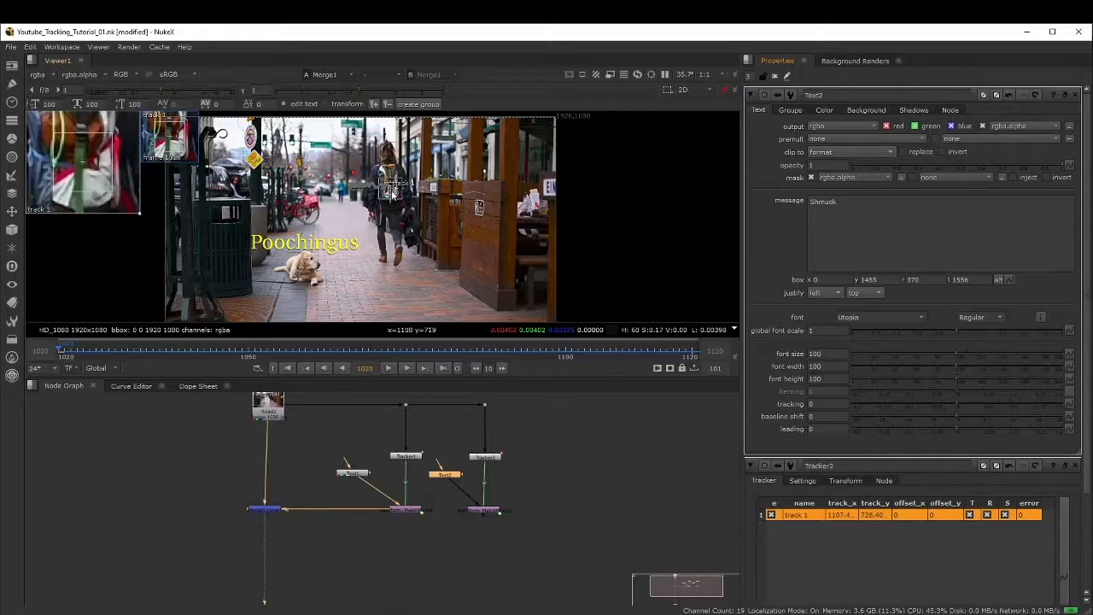
Move the "Shmuck" text box from above the frame onto the walking person's upper back, at about x 917, y 768.5
{"action": "scroll", "coordinate": [393, 192], "scroll_direction": "up", "scroll_amount": 2}
{"action": "scroll", "coordinate": [392, 192], "scroll_direction": "up", "scroll_amount": 3}
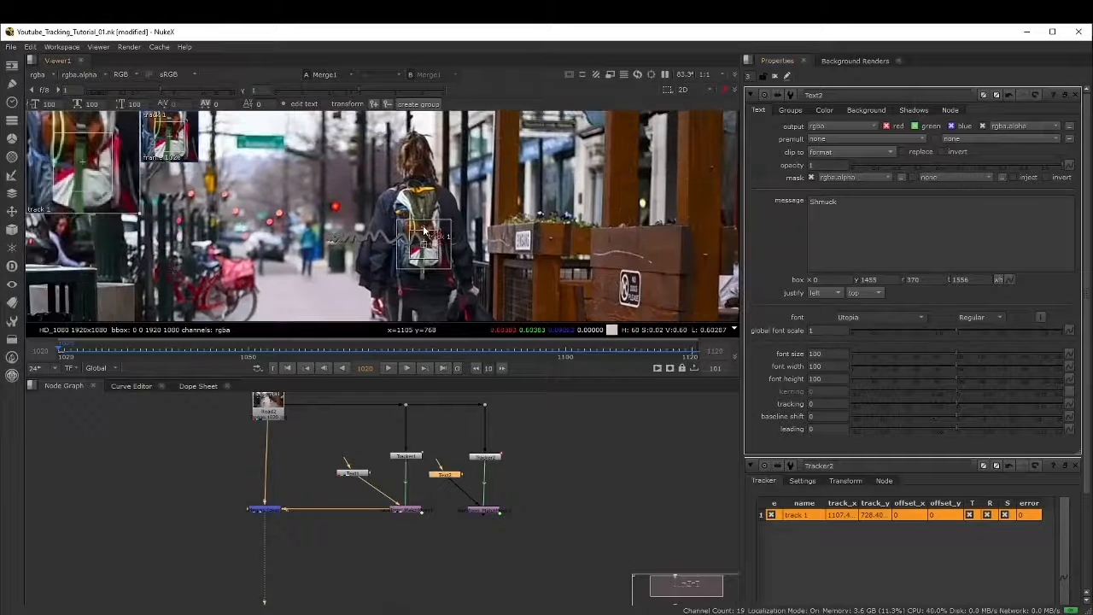
{"action": "scroll", "coordinate": [461, 256], "scroll_direction": "down", "scroll_amount": 3}
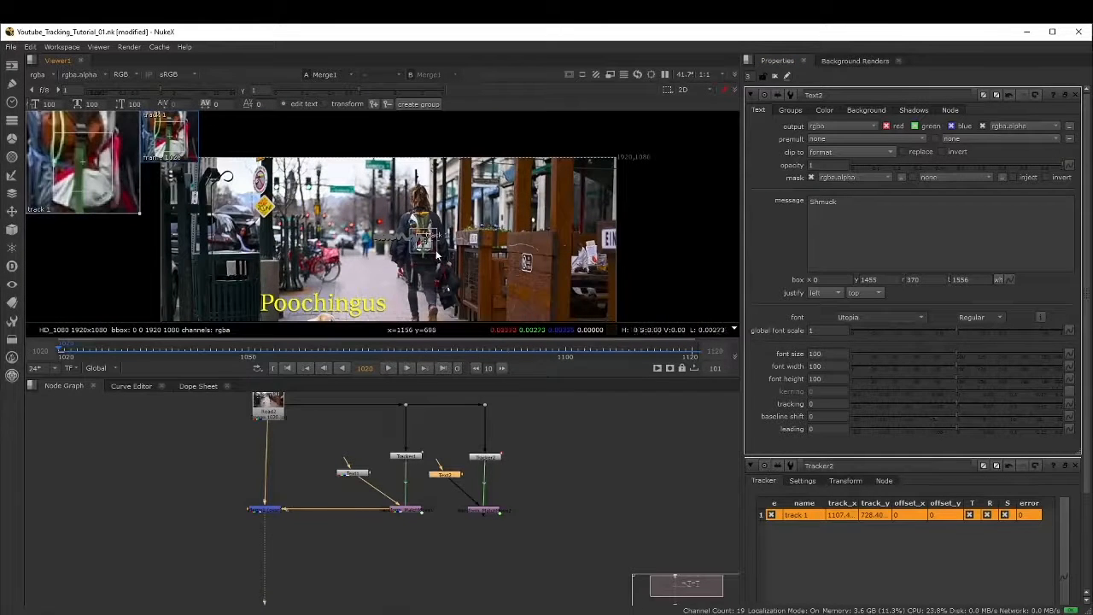
{"action": "middle_click_drag", "start_coordinate": [437, 252], "coordinate": [427, 213]}
{"action": "scroll", "coordinate": [419, 209], "scroll_direction": "down", "scroll_amount": 2}
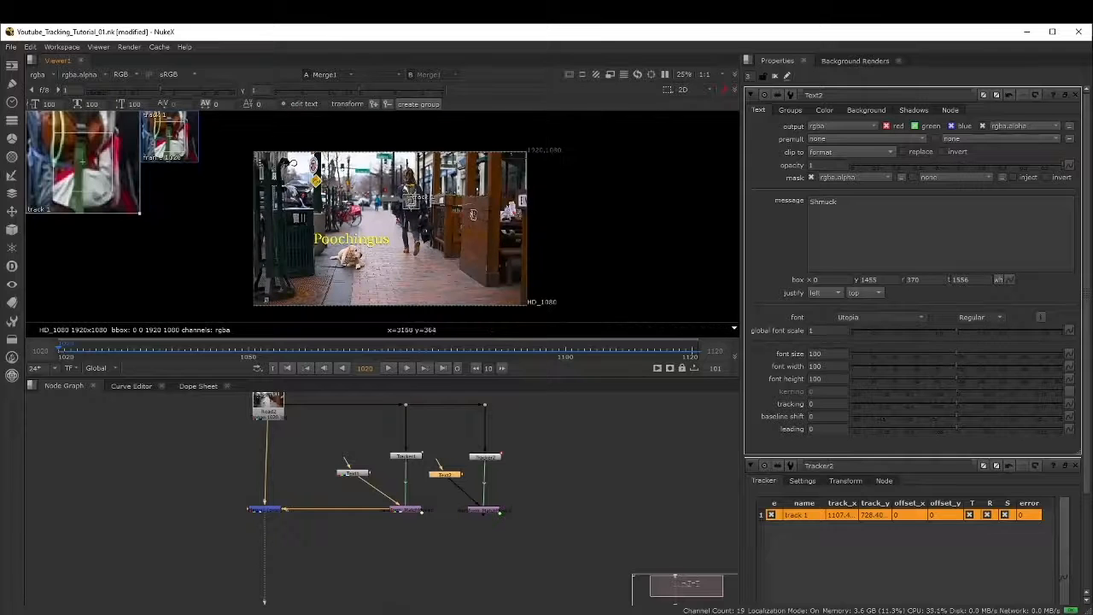
{"action": "scroll", "coordinate": [342, 150], "scroll_direction": "down", "scroll_amount": 3}
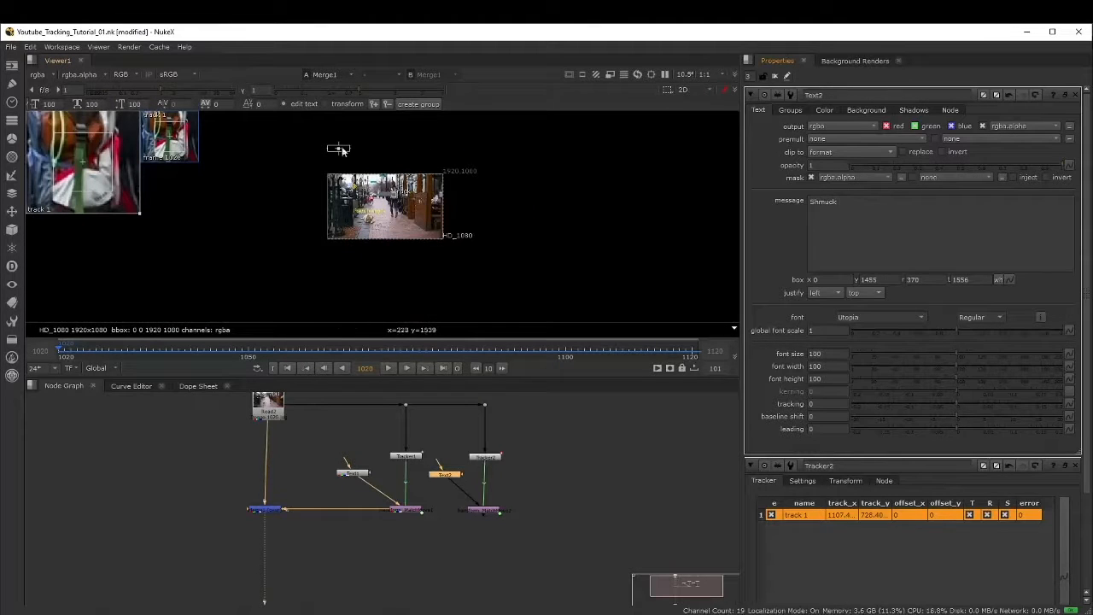
{"action": "left_click_drag", "start_coordinate": [338, 151], "coordinate": [392, 186]}
{"action": "scroll", "coordinate": [390, 175], "scroll_direction": "up", "scroll_amount": 7}
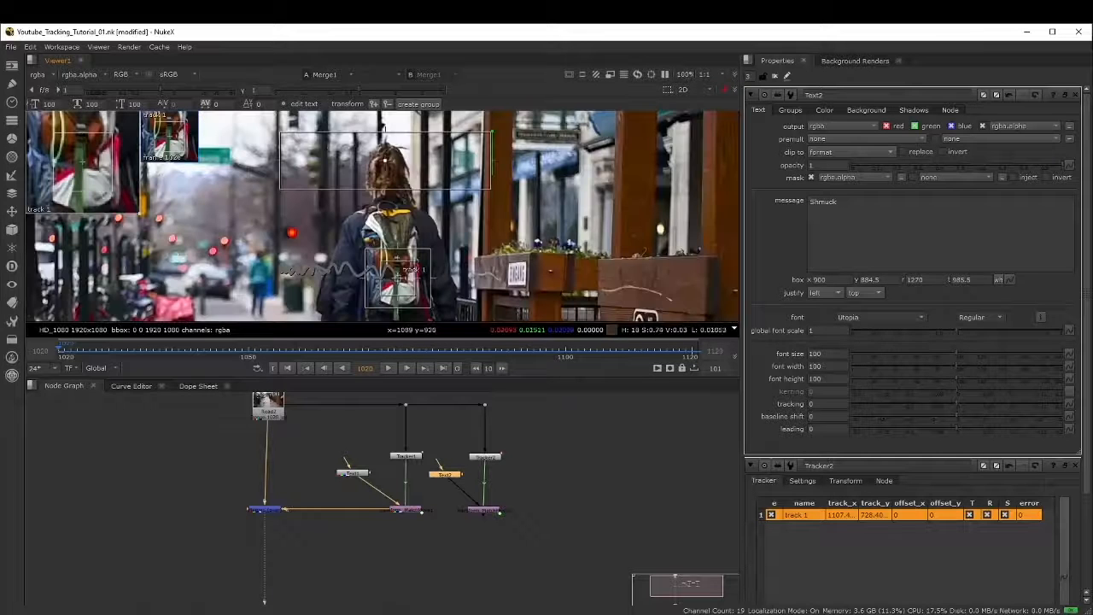
{"action": "left_click_drag", "start_coordinate": [387, 165], "coordinate": [395, 229]}
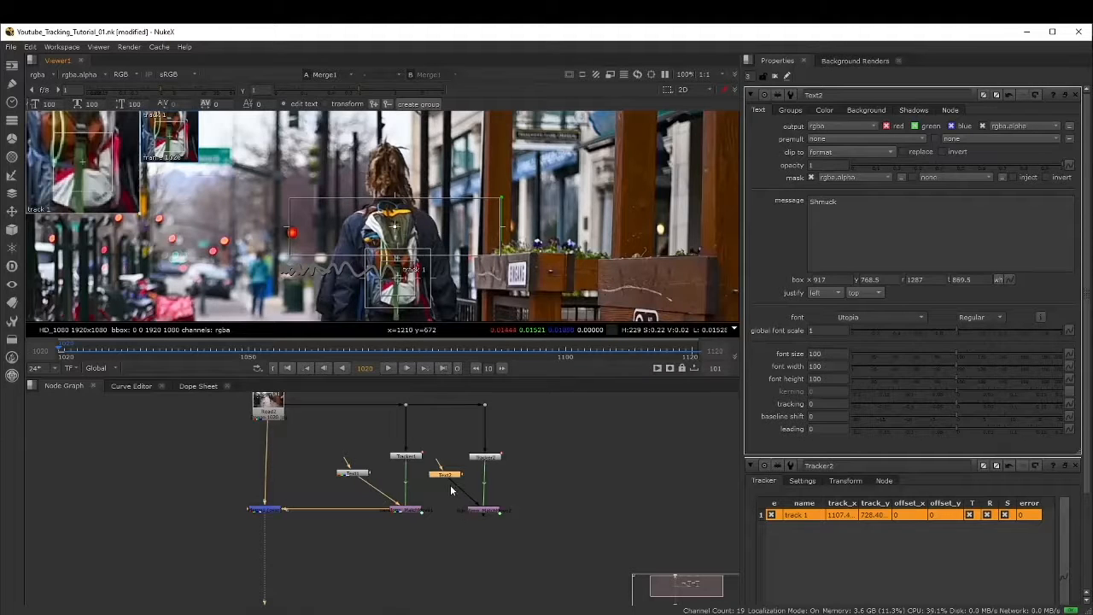
Add a Merge node directly below Merge1 and feed its A input from the "Shmuck" match-move transform, compositing the label over the shot
{"action": "left_click", "coordinate": [464, 541]}
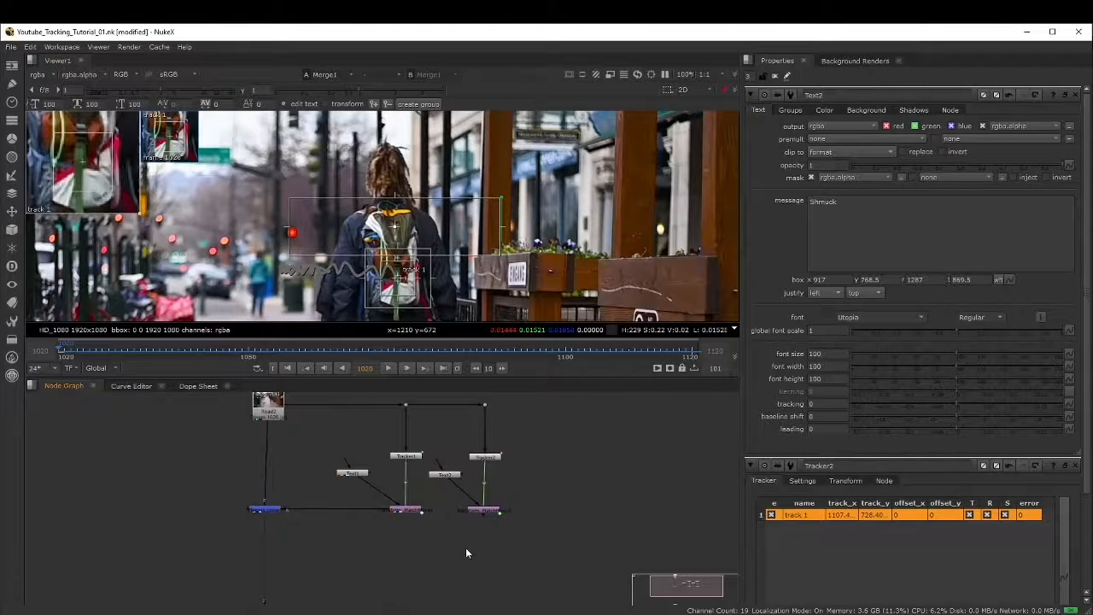
{"action": "key", "text": "m"}
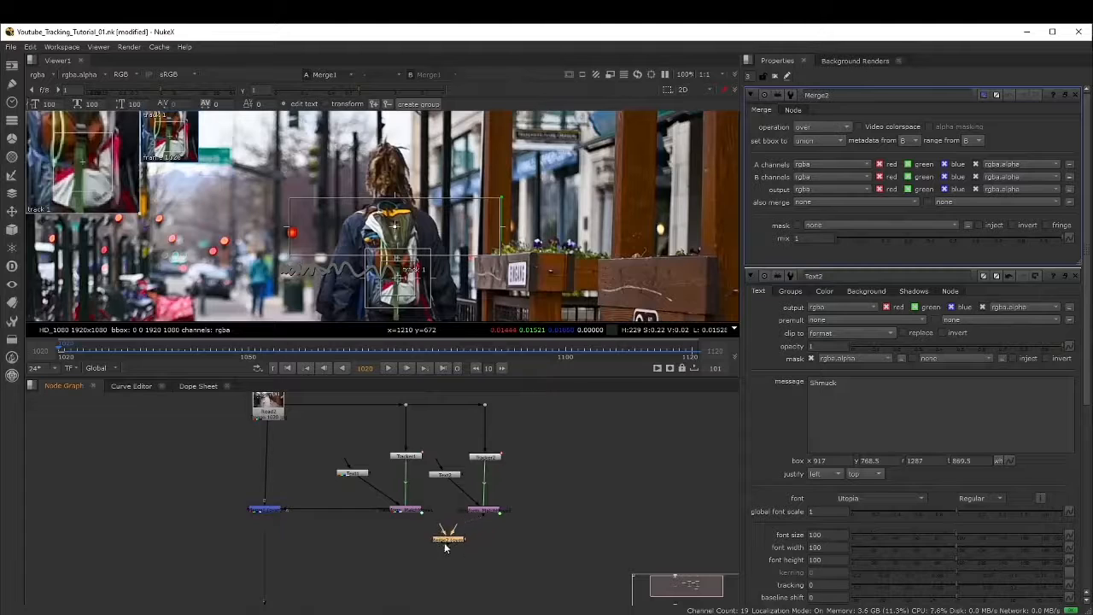
{"action": "left_click_drag", "start_coordinate": [444, 548], "coordinate": [484, 511]}
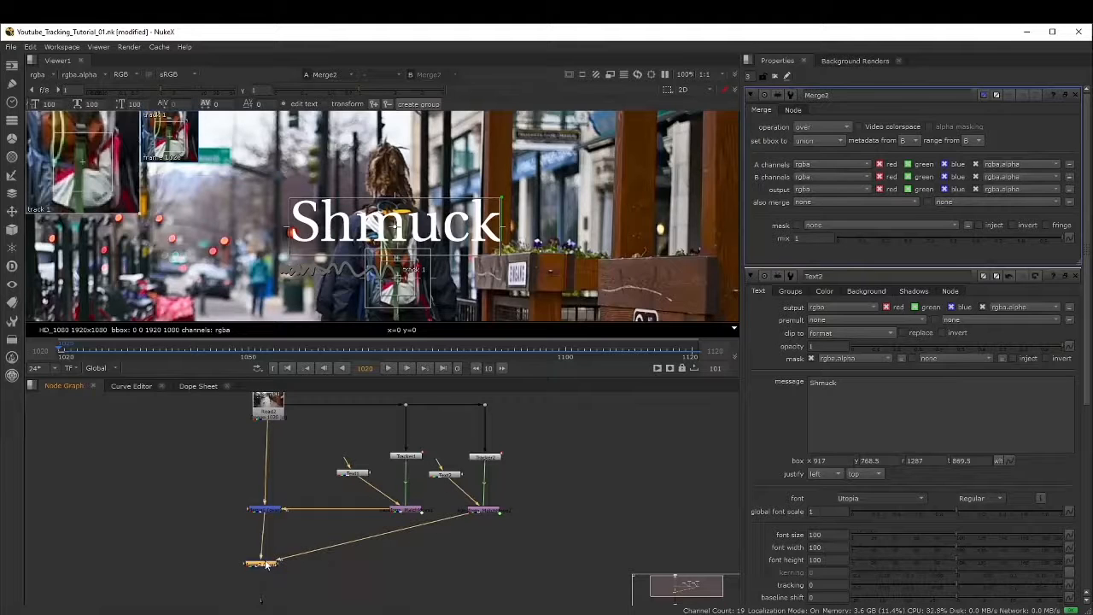
{"action": "left_click_drag", "start_coordinate": [266, 566], "coordinate": [270, 567]}
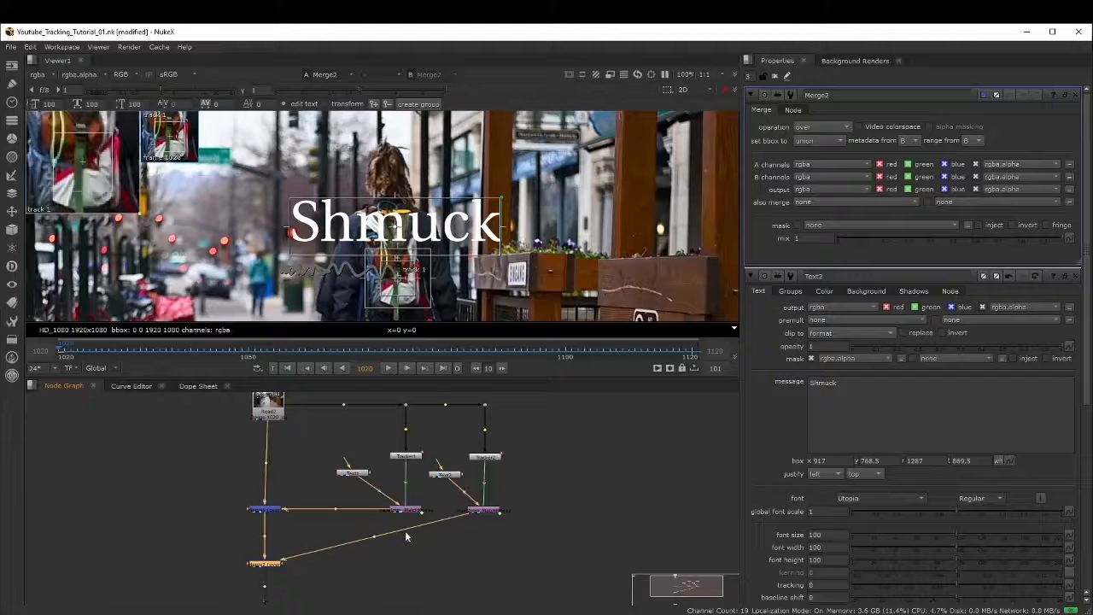
Route the new merge's A input at a right angle through a Dot below the second match-move node, align both merges, and close Merge2's properties
{"action": "left_click_drag", "start_coordinate": [372, 536], "coordinate": [483, 563], "text": "ctrl"}
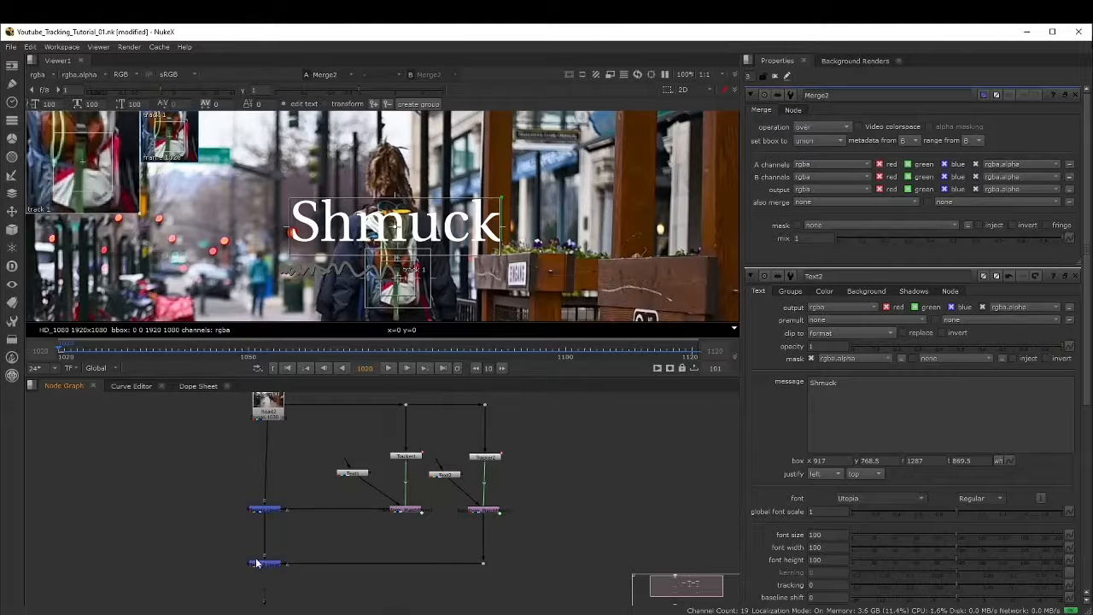
{"action": "left_click", "coordinate": [271, 510]}
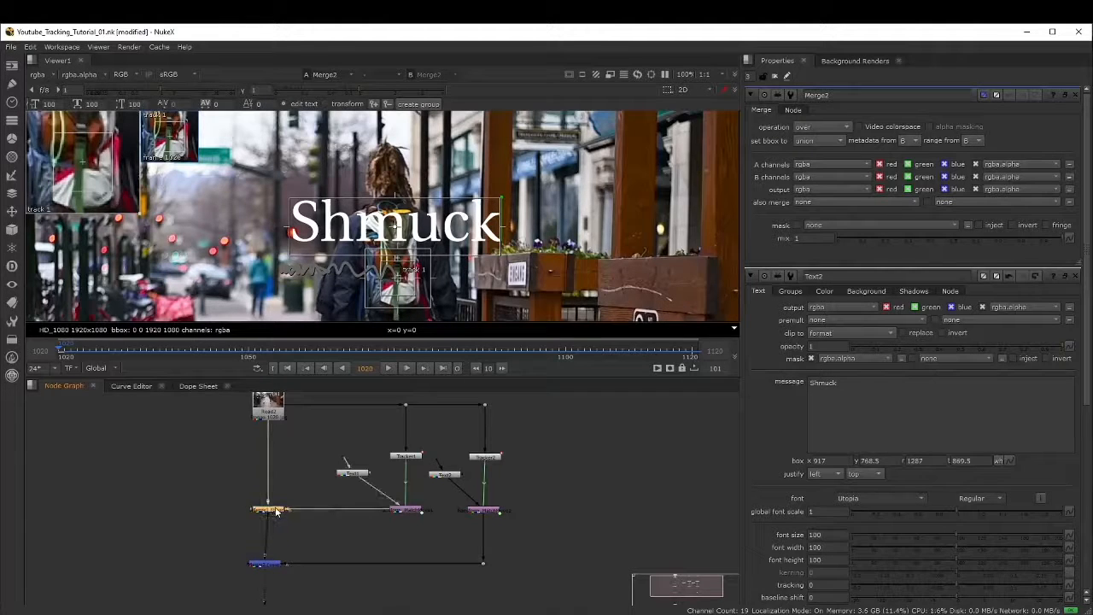
{"action": "left_click", "coordinate": [271, 566]}
{"action": "left_click", "coordinate": [485, 560]}
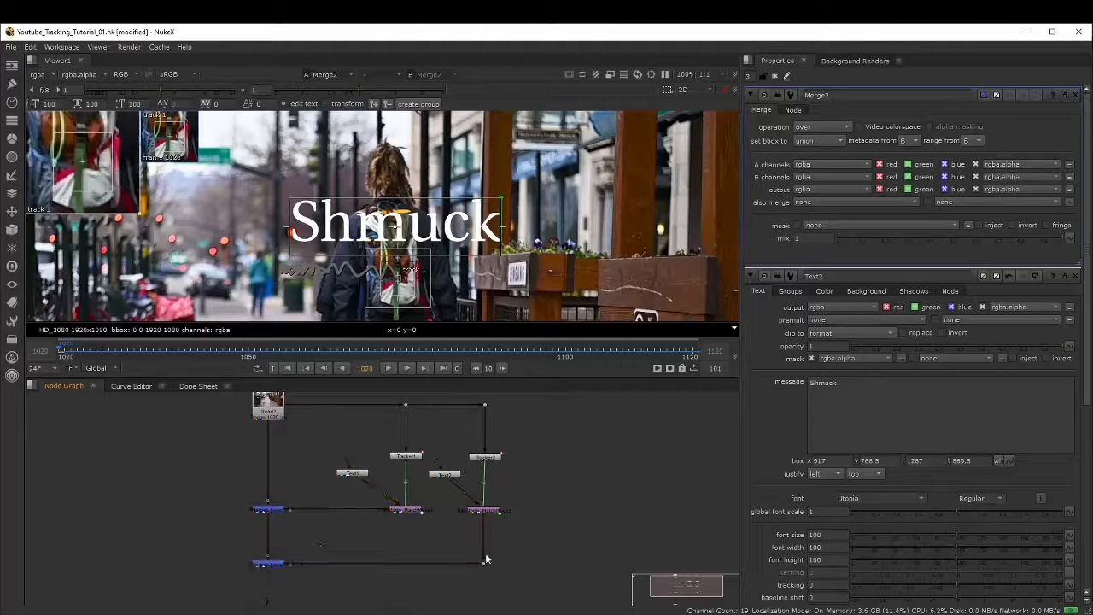
{"action": "left_click_drag", "start_coordinate": [484, 565], "coordinate": [484, 562]}
{"action": "left_click", "coordinate": [572, 557]}
{"action": "middle_click_drag", "start_coordinate": [546, 513], "coordinate": [533, 523]}
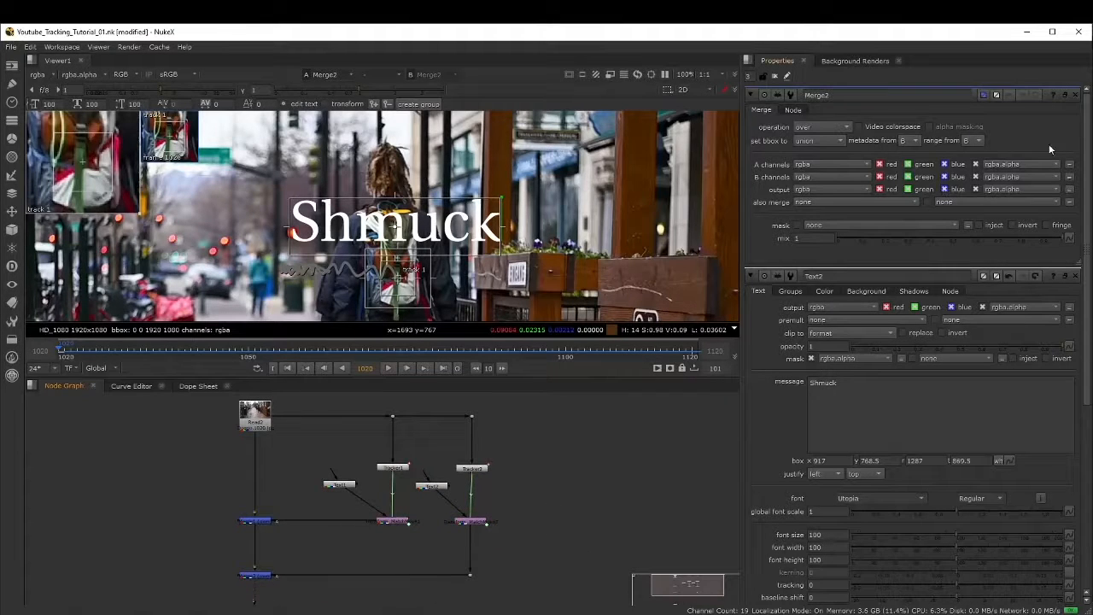
{"action": "left_click", "coordinate": [1075, 96]}
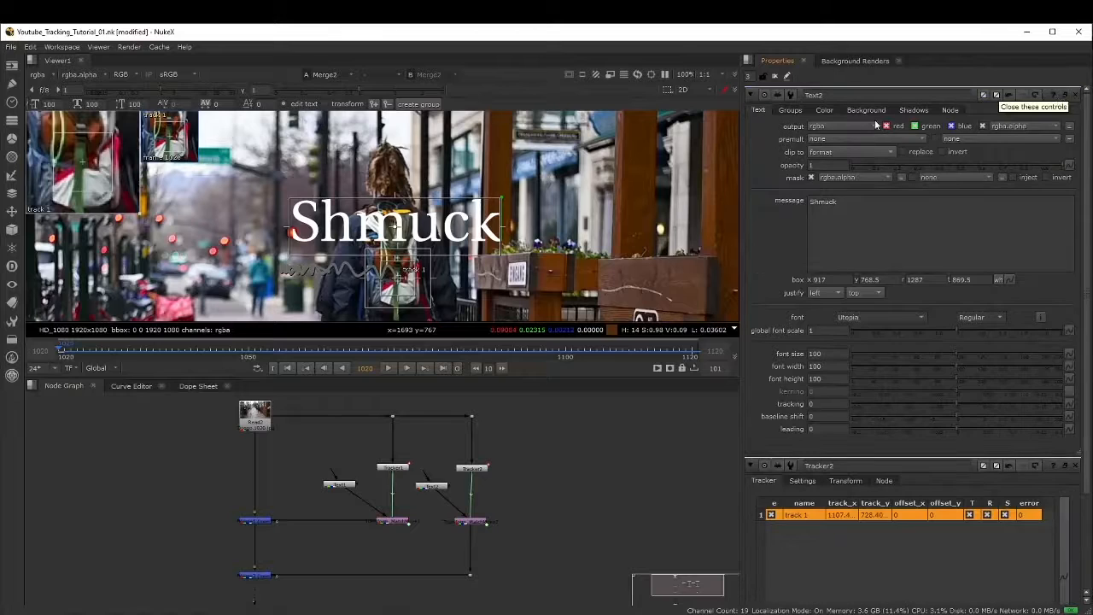
Play the shot to check the "Shmuck" label, return to frame 1020, and color its text yellow with red 1, green 0.899197, blue 0
{"action": "left_click", "coordinate": [825, 111]}
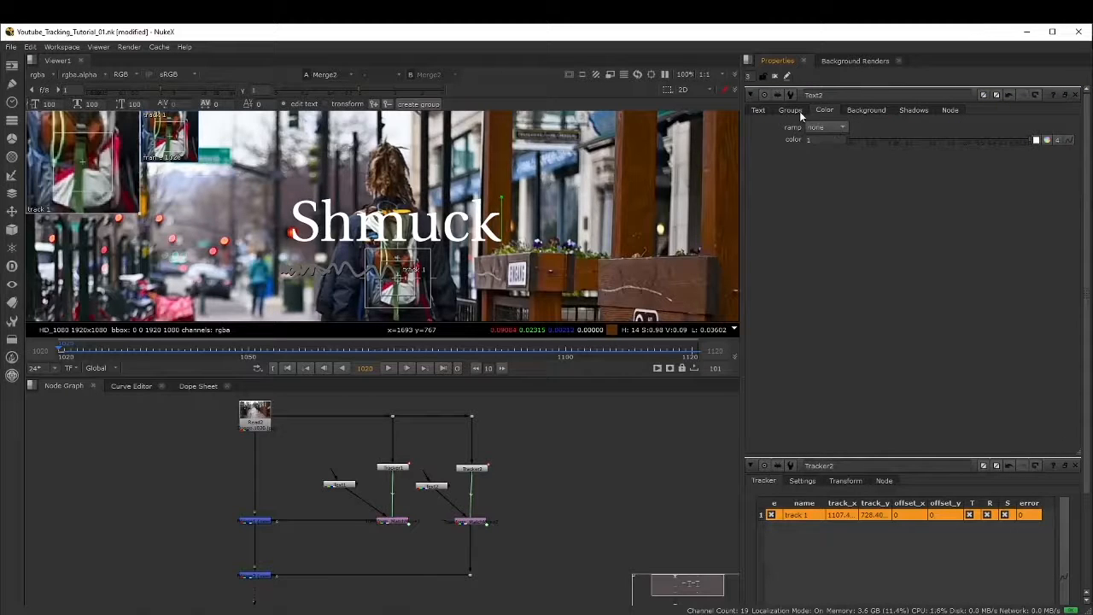
{"action": "left_click", "coordinate": [388, 367]}
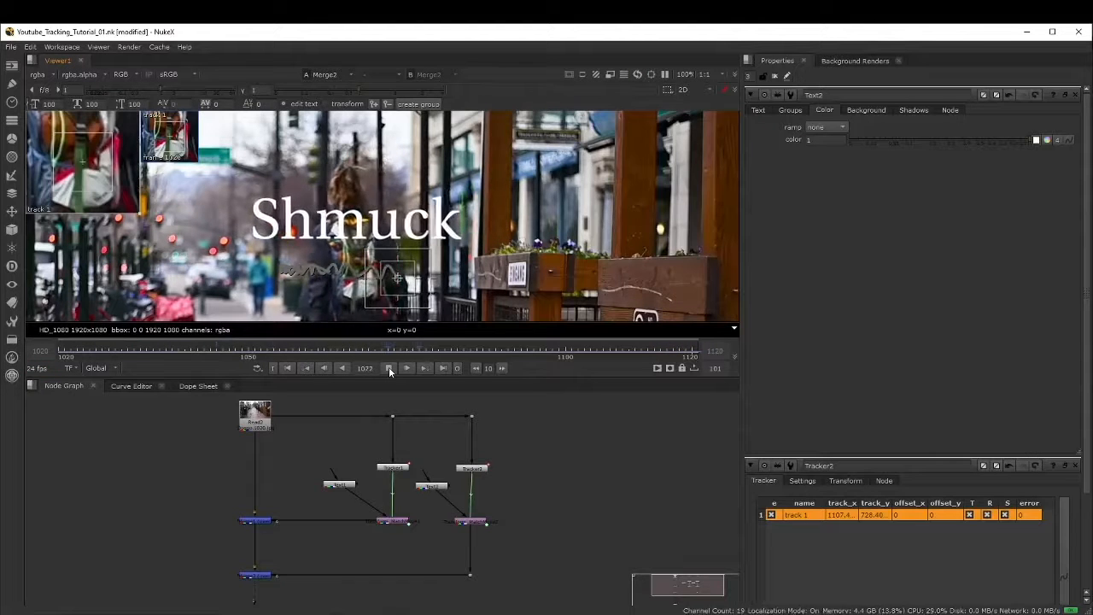
{"action": "left_click", "coordinate": [388, 367]}
{"action": "left_click", "coordinate": [60, 351]}
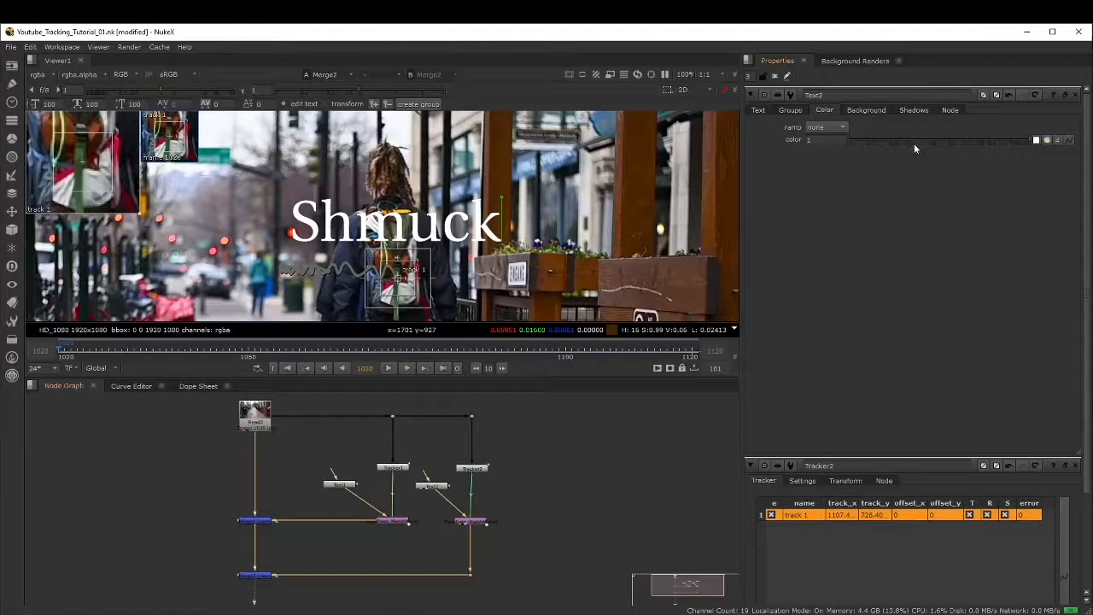
{"action": "left_click", "coordinate": [1046, 140]}
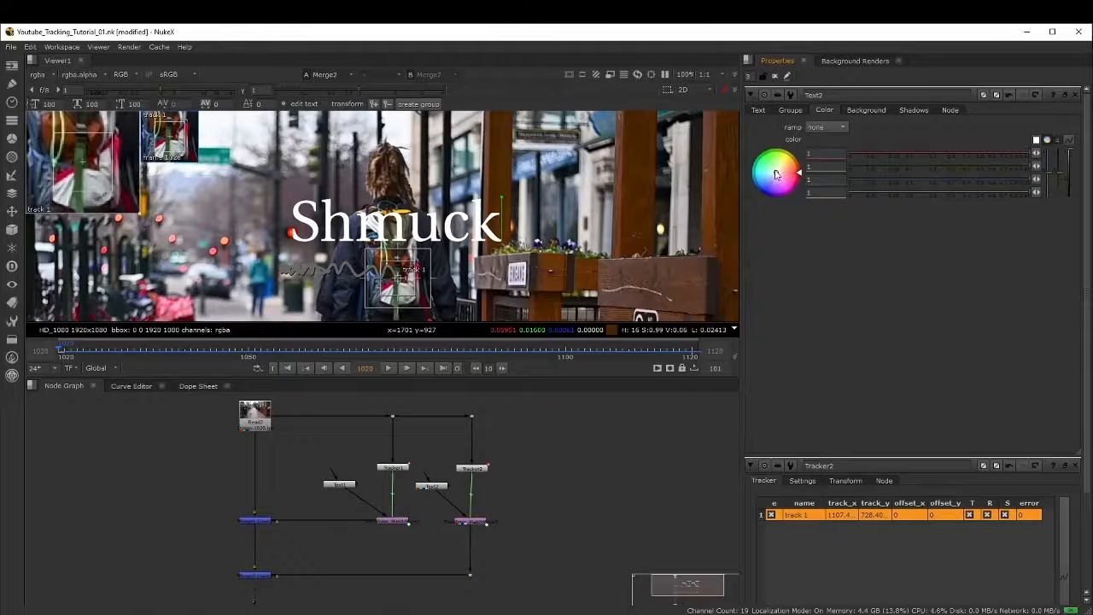
{"action": "mouse_move", "coordinate": [776, 173]}
{"action": "left_mouse_down"}
{"action": "mouse_move", "coordinate": [827, 79]}
{"action": "mouse_move", "coordinate": [909, 28]}
{"action": "mouse_move", "coordinate": [948, 28]}
{"action": "mouse_move", "coordinate": [895, 55]}
{"action": "mouse_move", "coordinate": [789, 157]}
{"action": "left_mouse_up"}
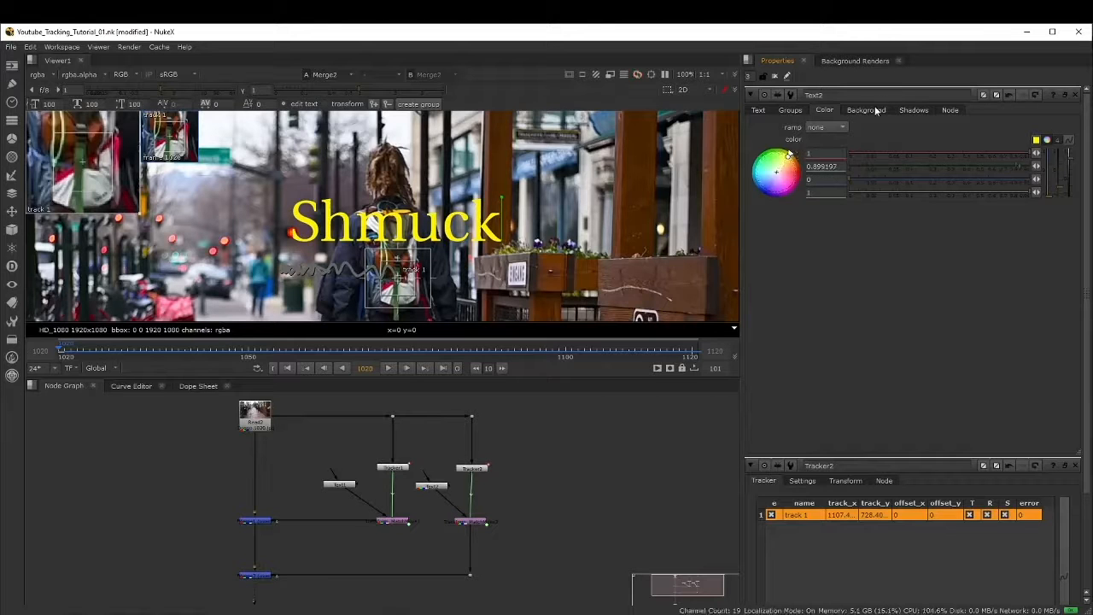
Enable drop shadows on the "Shmuck" text with opacity 1, angle 282 and distance 6.6
{"action": "left_click", "coordinate": [914, 110]}
{"action": "left_click", "coordinate": [809, 126]}
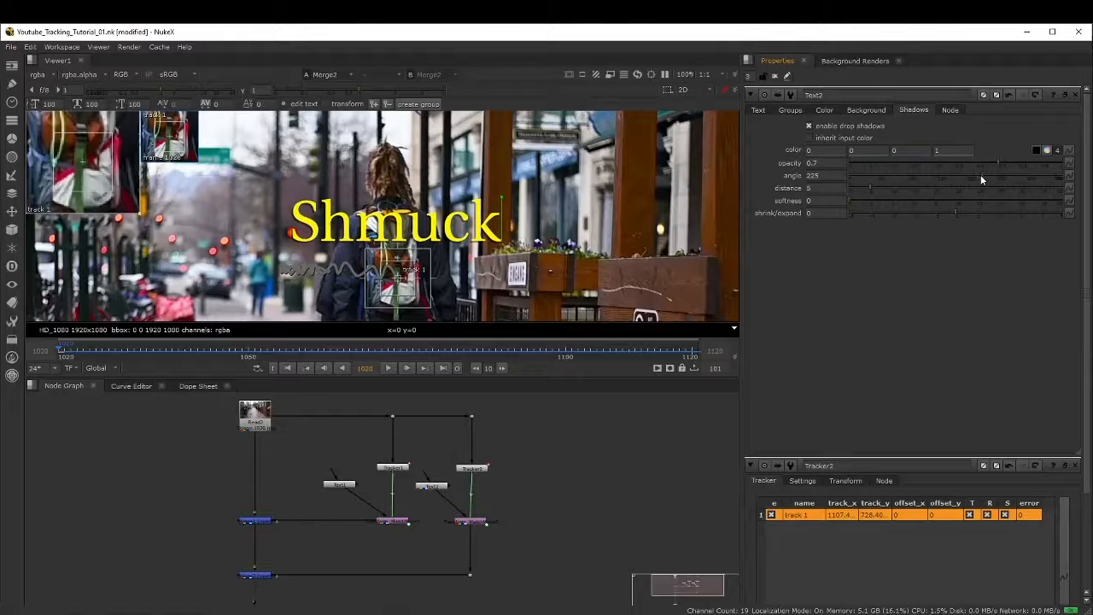
{"action": "mouse_move", "coordinate": [986, 177]}
{"action": "left_mouse_down"}
{"action": "mouse_move", "coordinate": [1010, 173]}
{"action": "mouse_move", "coordinate": [975, 177]}
{"action": "left_mouse_up"}
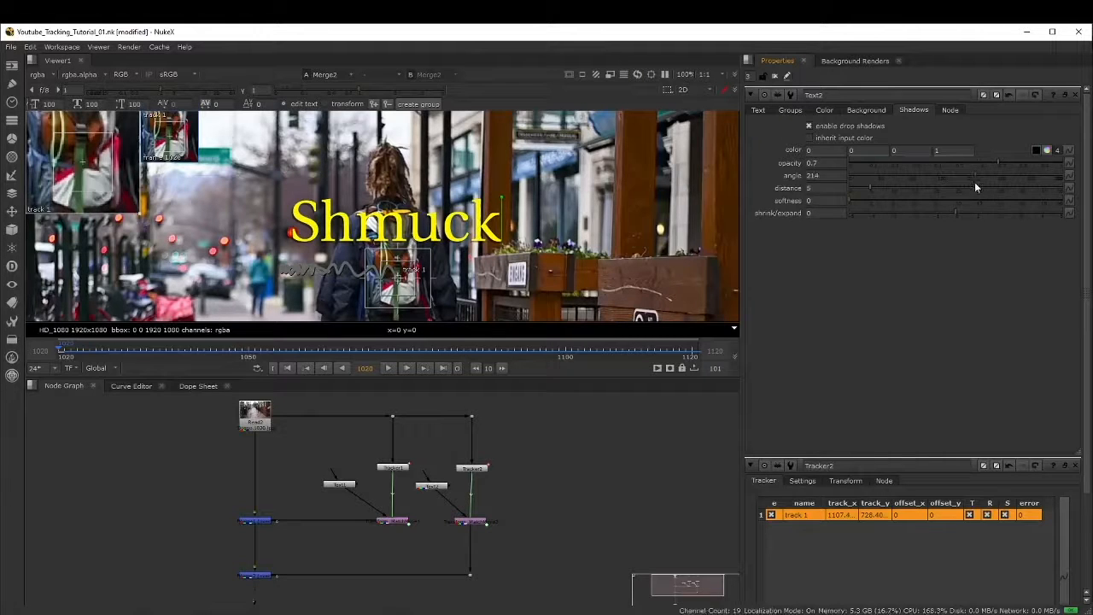
{"action": "left_click_drag", "start_coordinate": [878, 188], "coordinate": [1016, 154]}
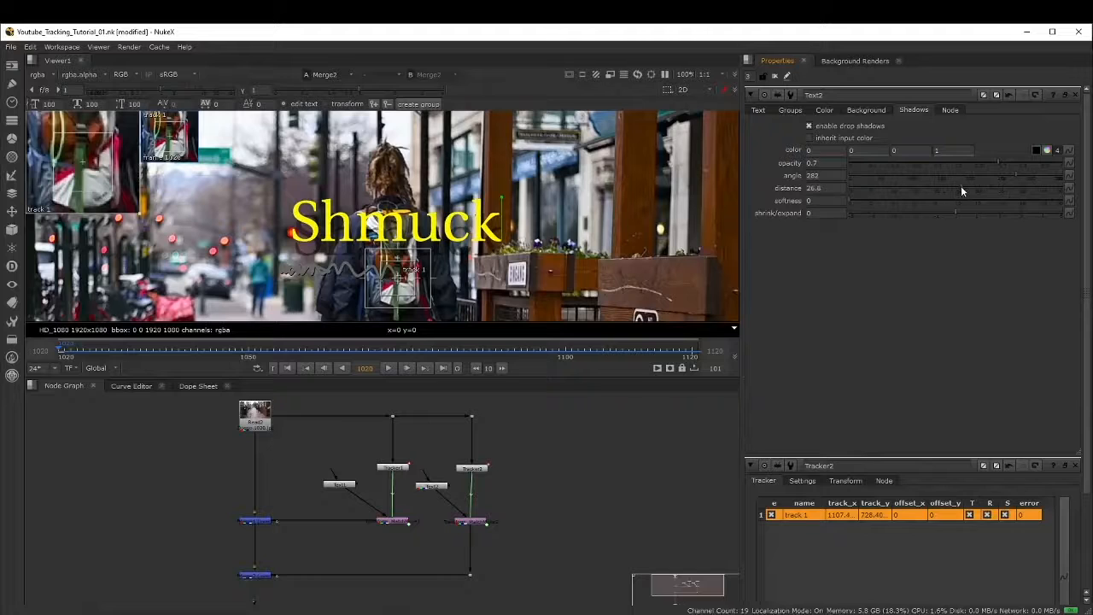
{"action": "left_click_drag", "start_coordinate": [950, 187], "coordinate": [875, 188]}
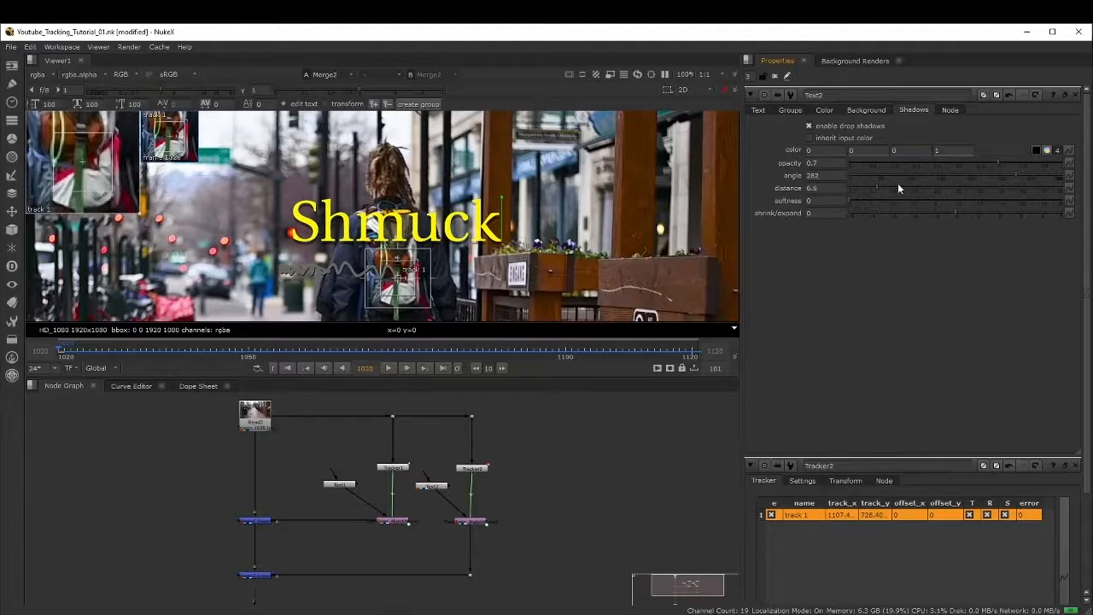
{"action": "left_click_drag", "start_coordinate": [1015, 164], "coordinate": [1079, 167]}
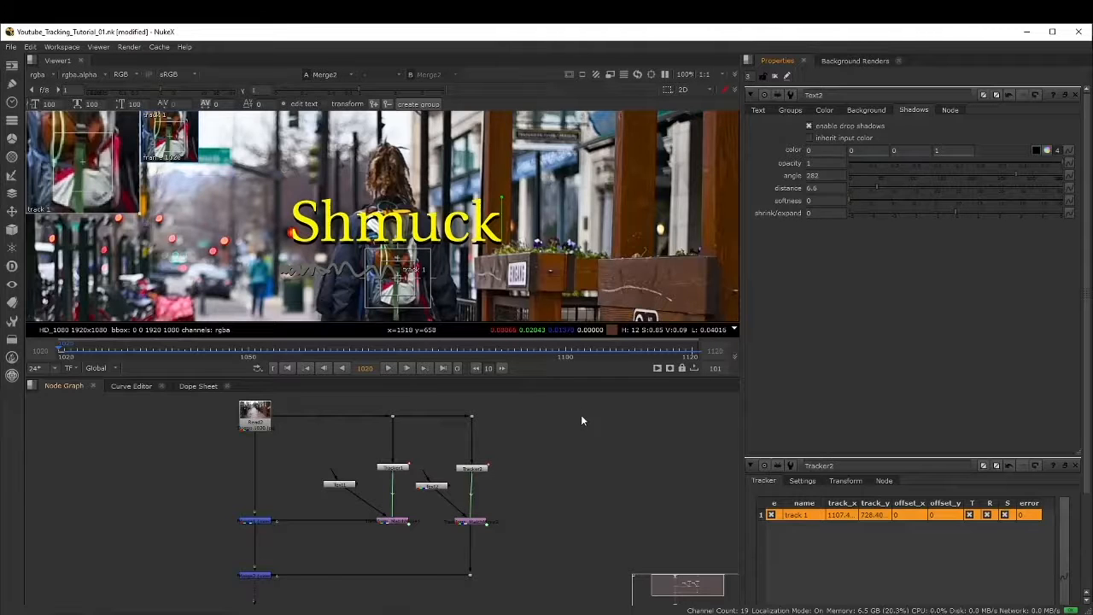
Play the full frame to check both moving labels, close the open node properties, and return to frame 1020
{"action": "mouse_move", "coordinate": [604, 336]}
{"action": "scroll", "coordinate": [550, 291], "scroll_direction": "down", "scroll_amount": 10}
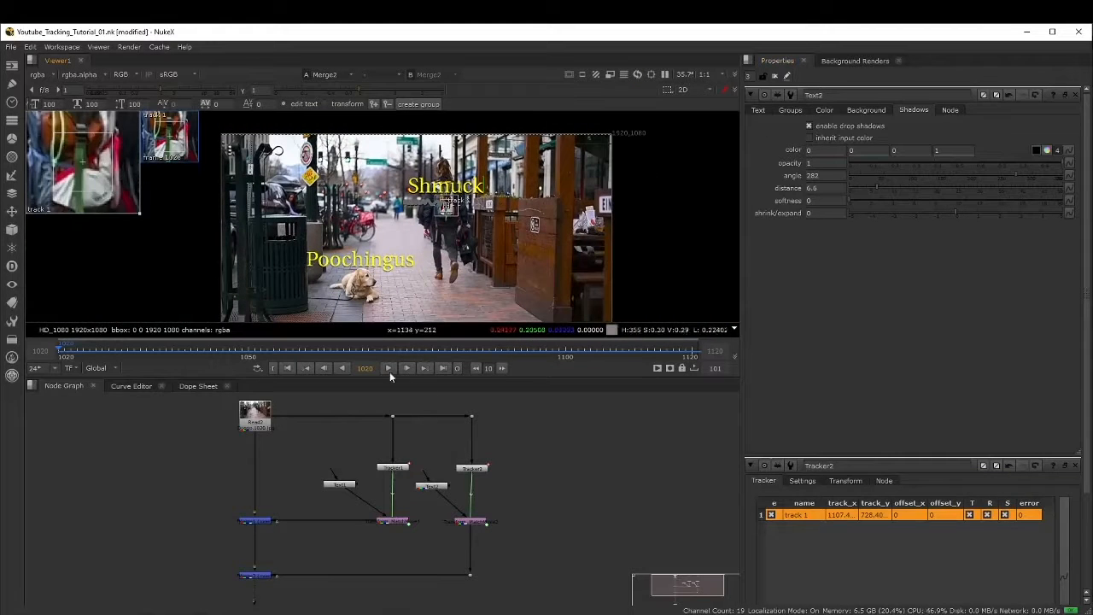
{"action": "left_click", "coordinate": [387, 367]}
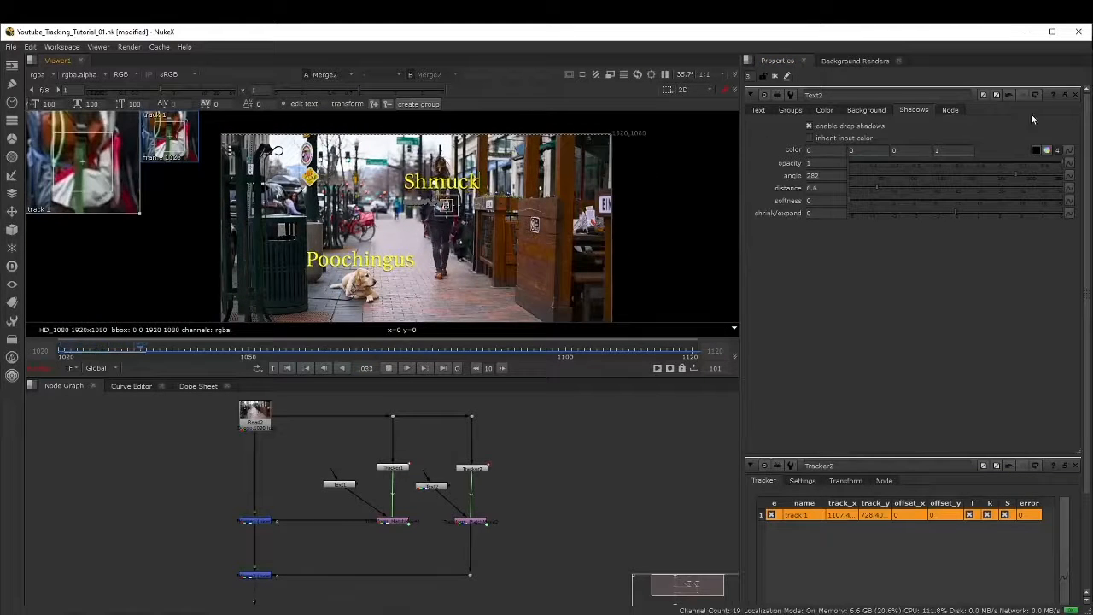
{"action": "left_click", "coordinate": [1075, 95]}
{"action": "left_click", "coordinate": [1074, 92]}
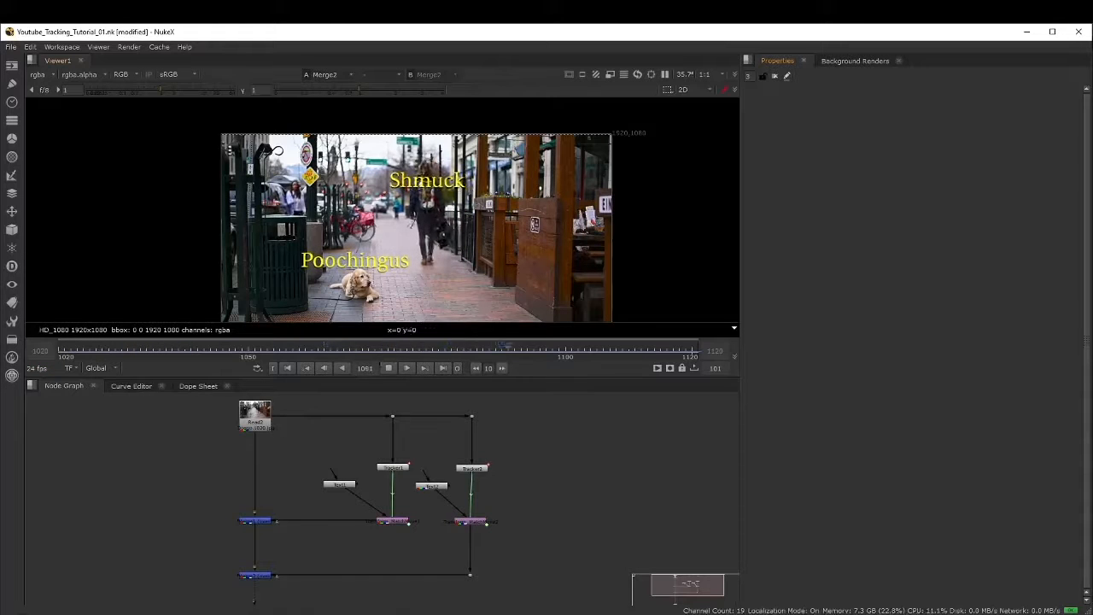
{"action": "left_click", "coordinate": [389, 368]}
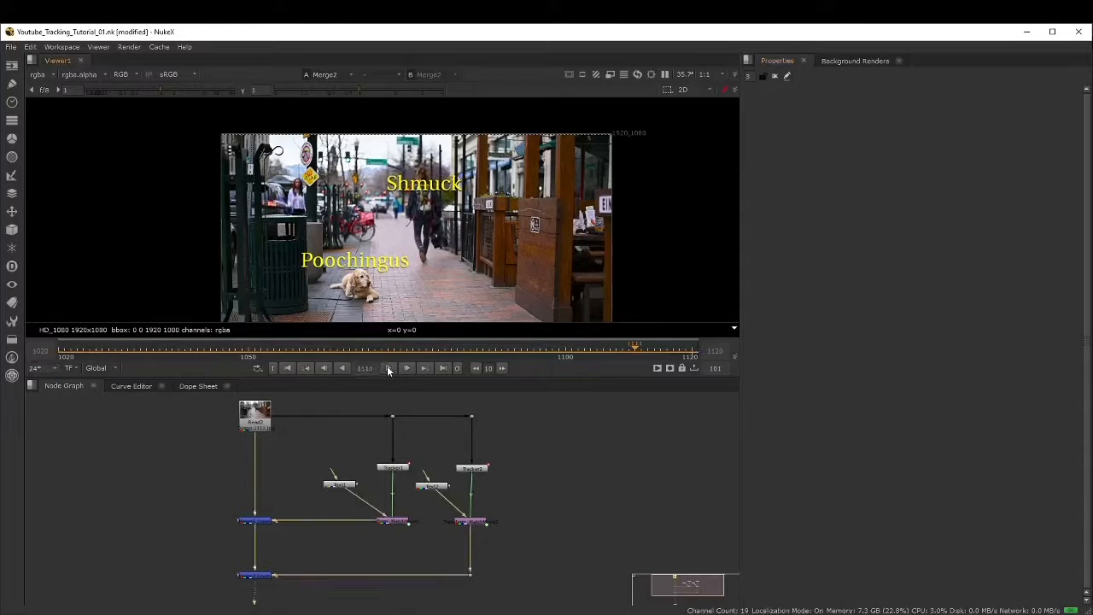
{"action": "left_click", "coordinate": [58, 352]}
Examine the woman beside the parked car across the frame range and return to frame 1020
{"action": "middle_click_drag", "start_coordinate": [284, 193], "coordinate": [304, 225]}
{"action": "scroll", "coordinate": [305, 226], "scroll_direction": "up", "scroll_amount": 5}
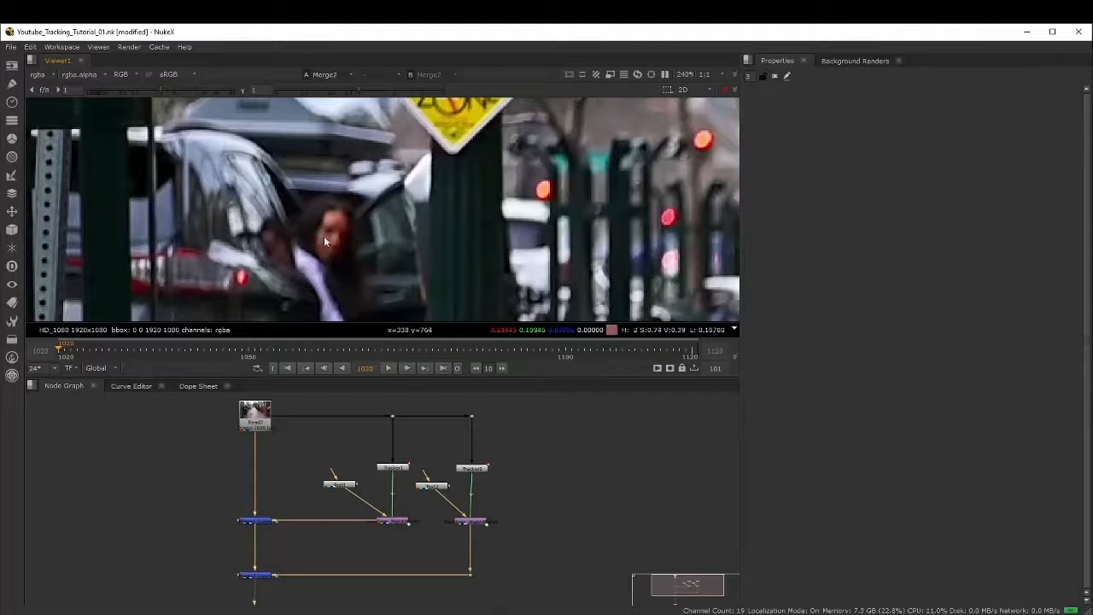
{"action": "scroll", "coordinate": [333, 242], "scroll_direction": "down", "scroll_amount": 1}
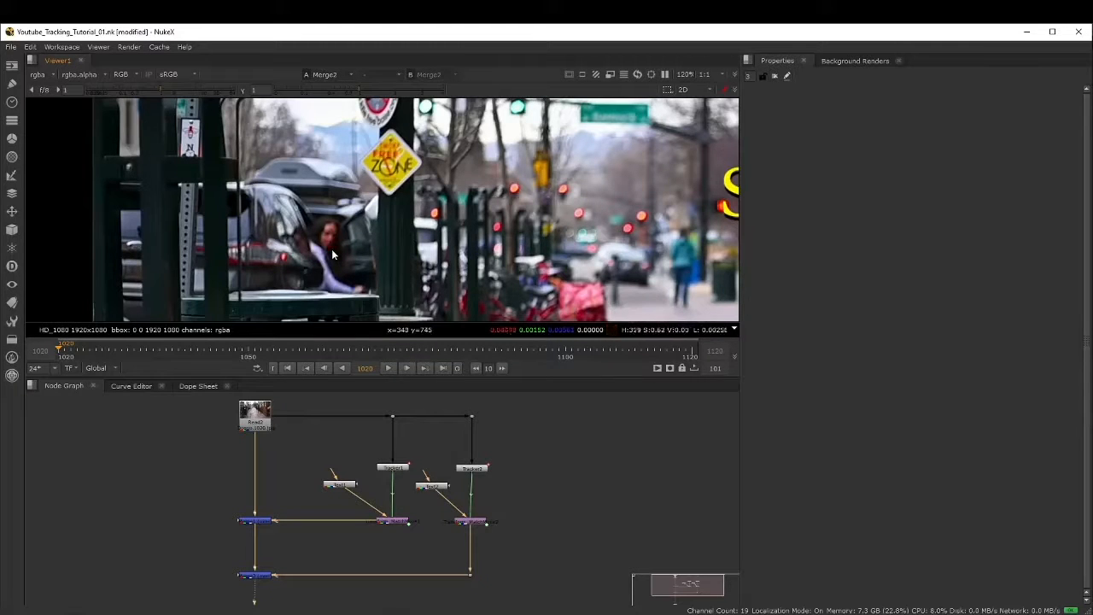
{"action": "left_click_drag", "start_coordinate": [97, 346], "coordinate": [680, 373]}
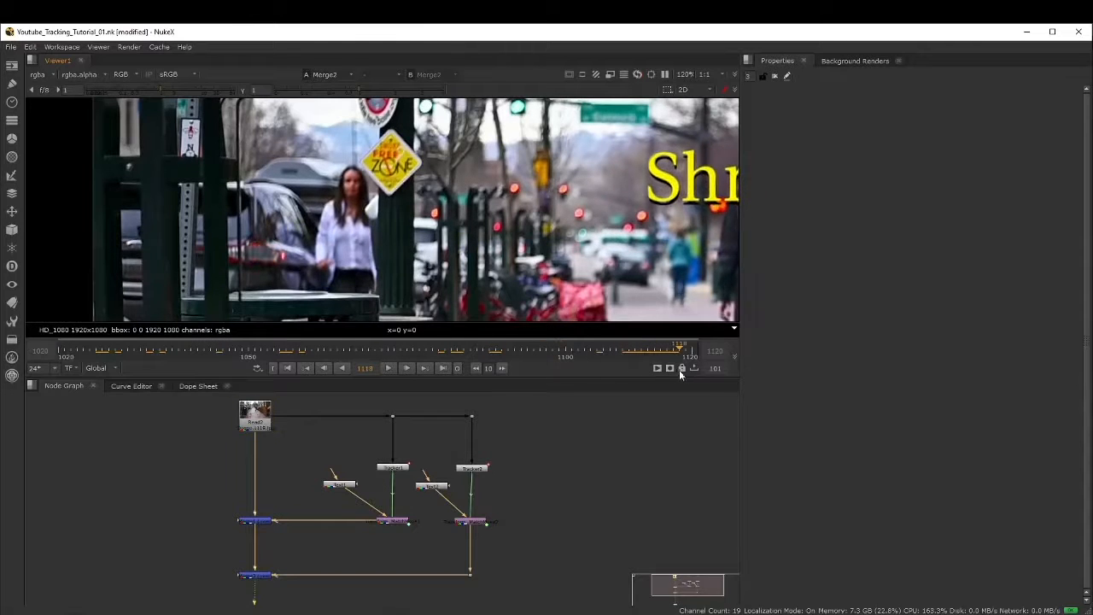
{"action": "left_click", "coordinate": [99, 346]}
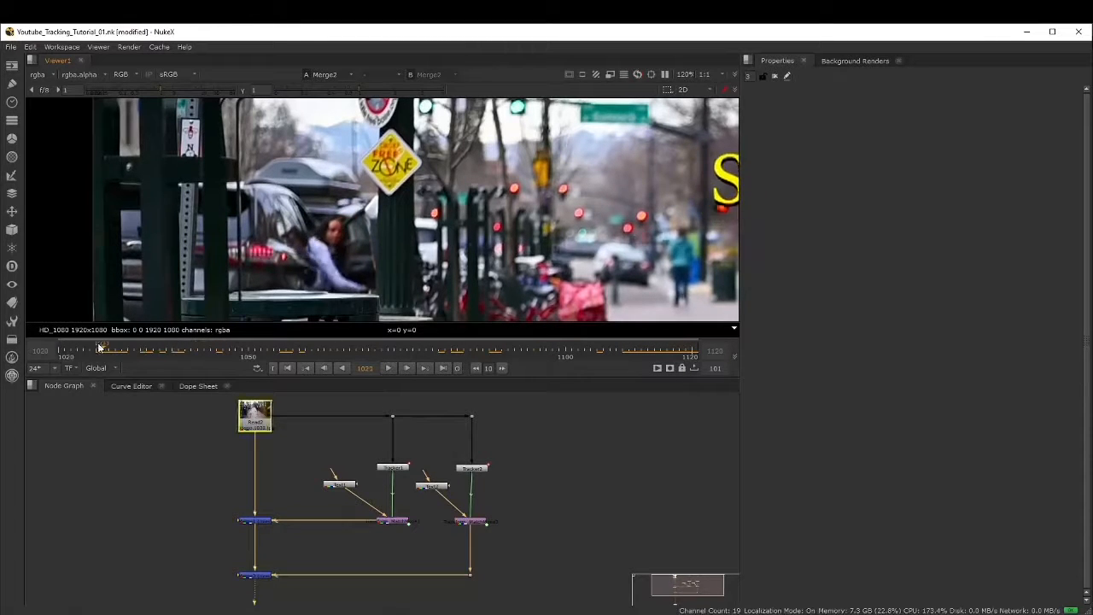
{"action": "left_click_drag", "start_coordinate": [99, 346], "coordinate": [58, 354]}
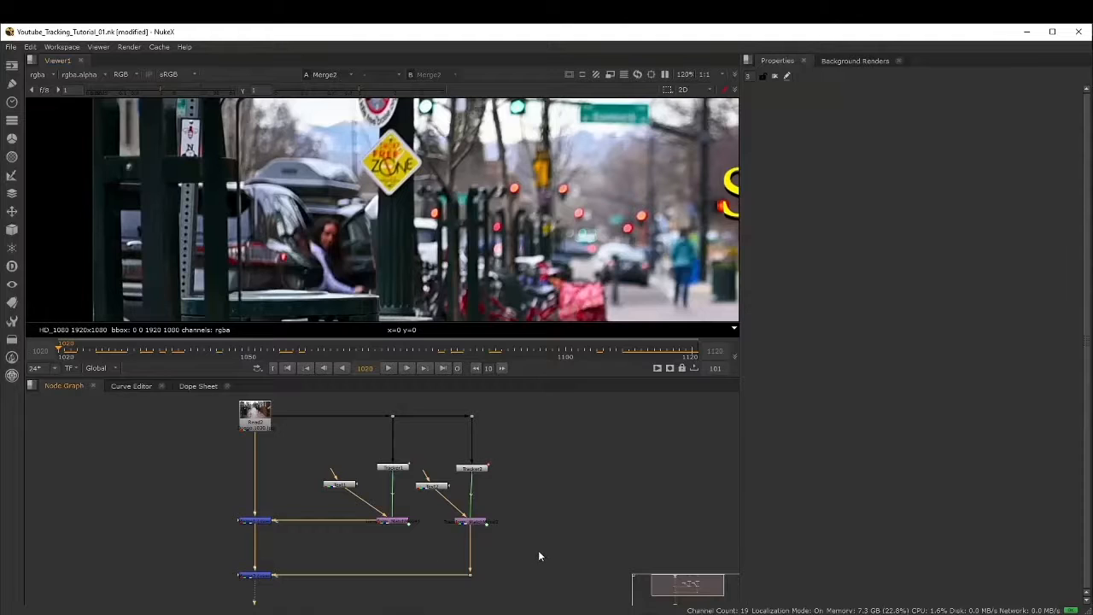
Add a third Tracker node beside Tracker2 and feed it from the Read node's branch through a right-angled Dot
{"action": "middle_click_drag", "start_coordinate": [437, 494], "coordinate": [382, 483]}
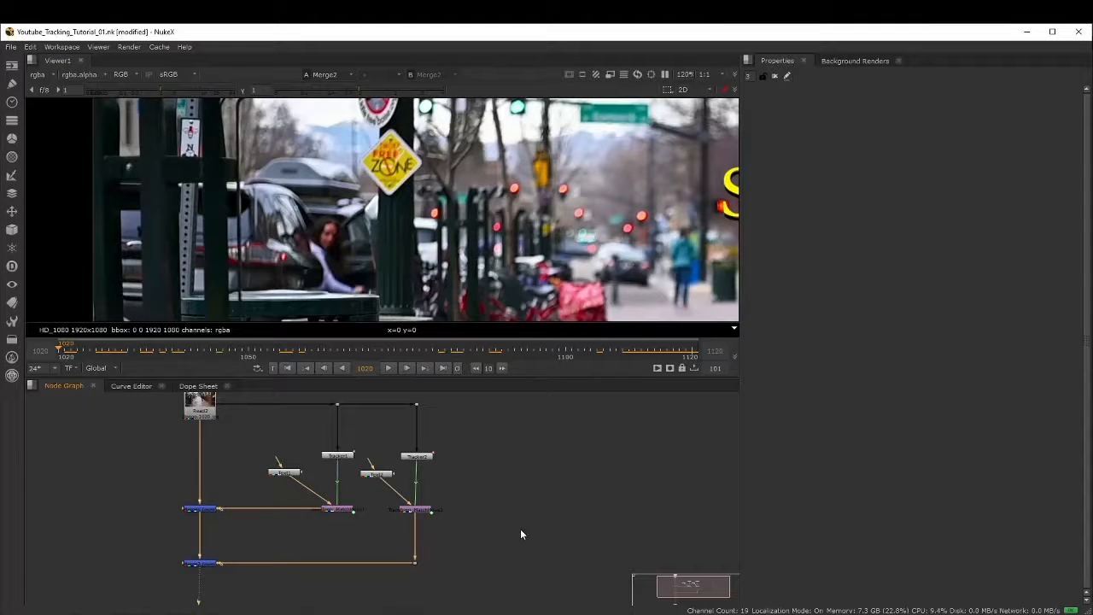
{"action": "key", "text": "Tab"}
{"action": "type", "text": "tracke"}
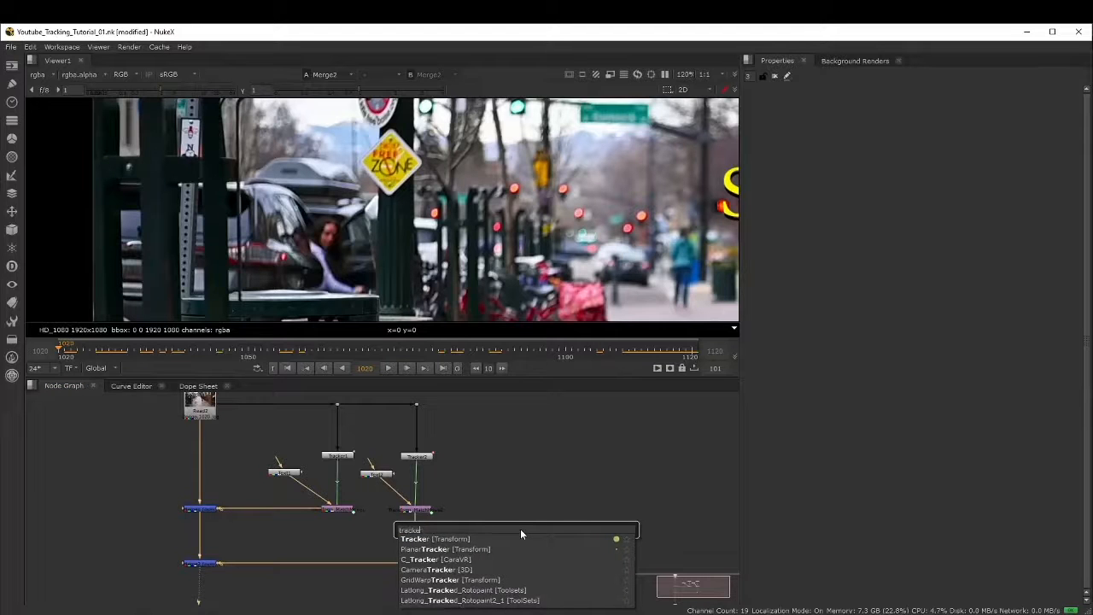
{"action": "type", "text": "r"}
{"action": "key", "text": "Return"}
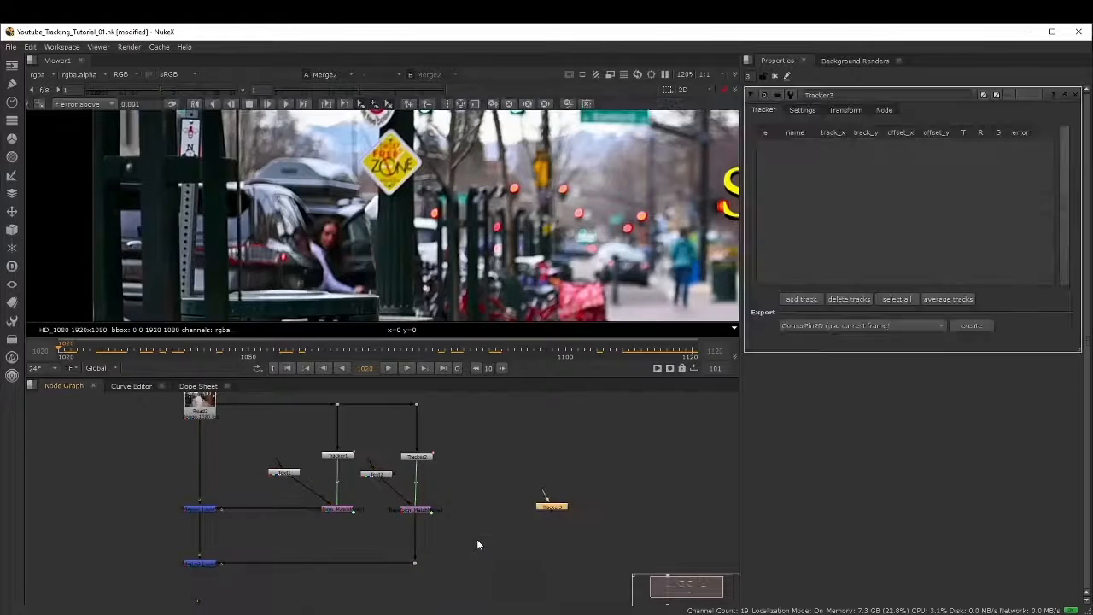
{"action": "left_click_drag", "start_coordinate": [515, 481], "coordinate": [494, 411]}
{"action": "key", "text": "ctrl"}
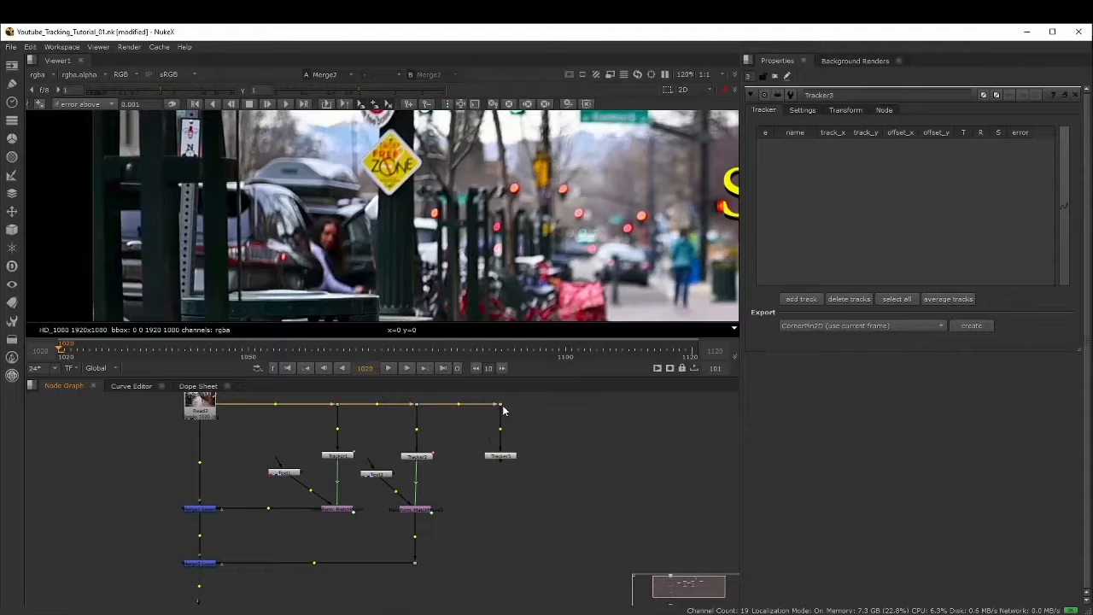
{"action": "left_click", "coordinate": [500, 455]}
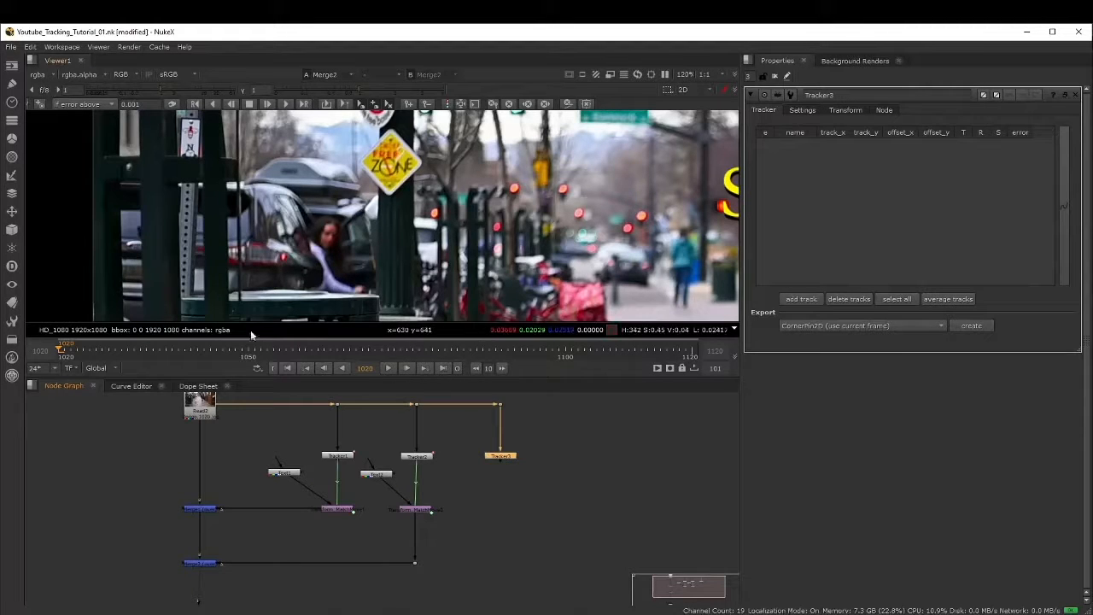
Add a track to Tracker3 with translate, rotate and scale enabled, and place it on the woman's face at about x 343, y 770
{"action": "left_click", "coordinate": [807, 298]}
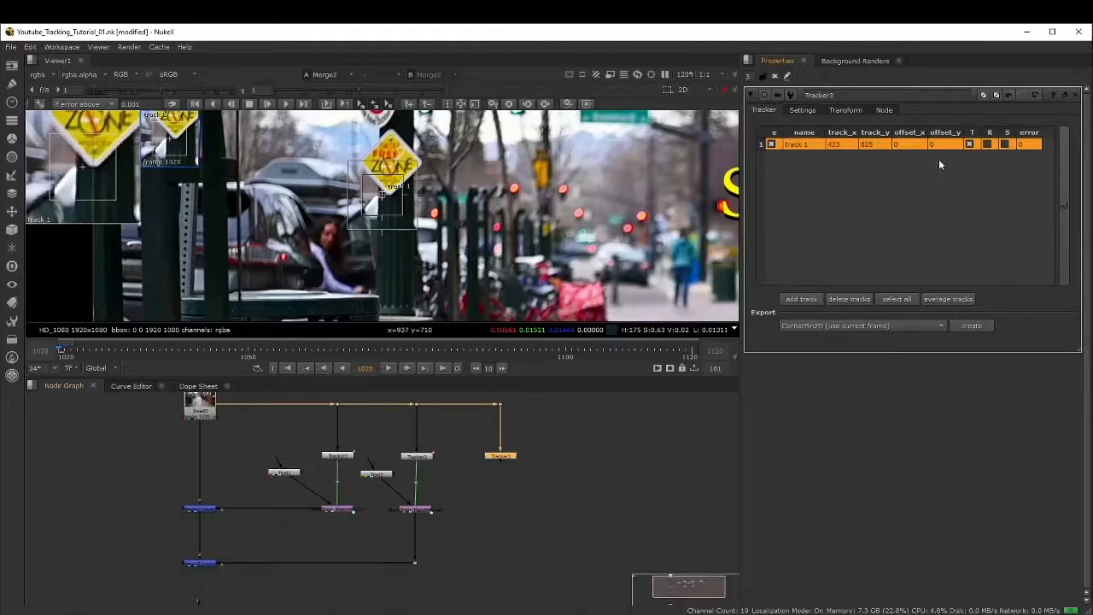
{"action": "left_click", "coordinate": [1003, 143]}
{"action": "left_click_drag", "start_coordinate": [383, 196], "coordinate": [328, 233]}
{"action": "scroll", "coordinate": [329, 235], "scroll_direction": "up", "scroll_amount": 2}
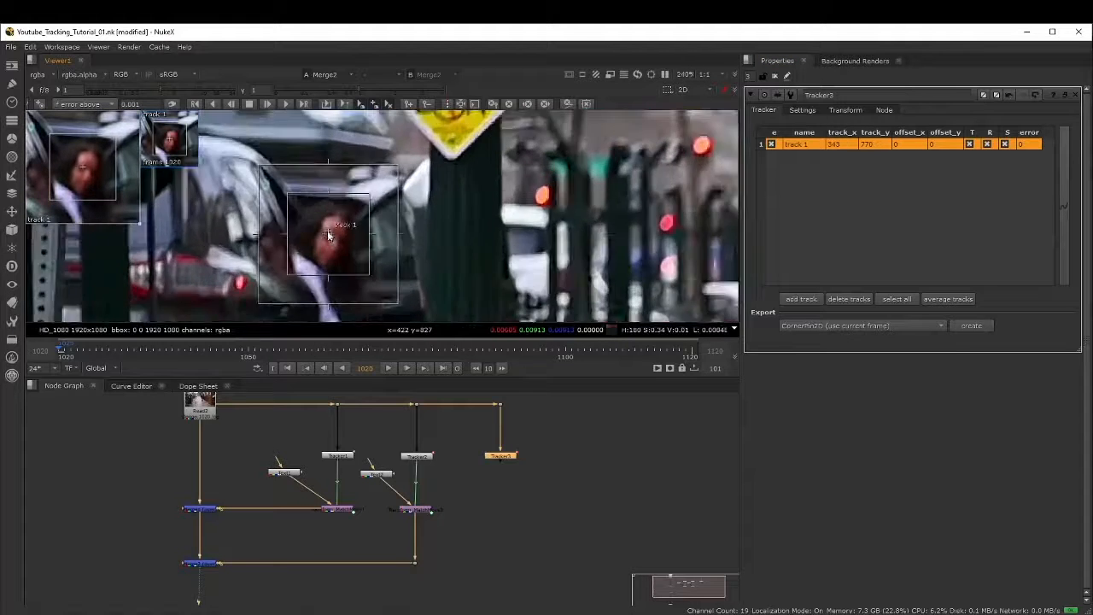
Fine-tune the position of track 1 on the woman's face to about x 342, y 769
{"action": "scroll", "coordinate": [329, 235], "scroll_direction": "up", "scroll_amount": 4}
{"action": "left_click_drag", "start_coordinate": [329, 236], "coordinate": [324, 245]}
{"action": "scroll", "coordinate": [324, 244], "scroll_direction": "down", "scroll_amount": 2}
{"action": "scroll", "coordinate": [324, 244], "scroll_direction": "down", "scroll_amount": 3}
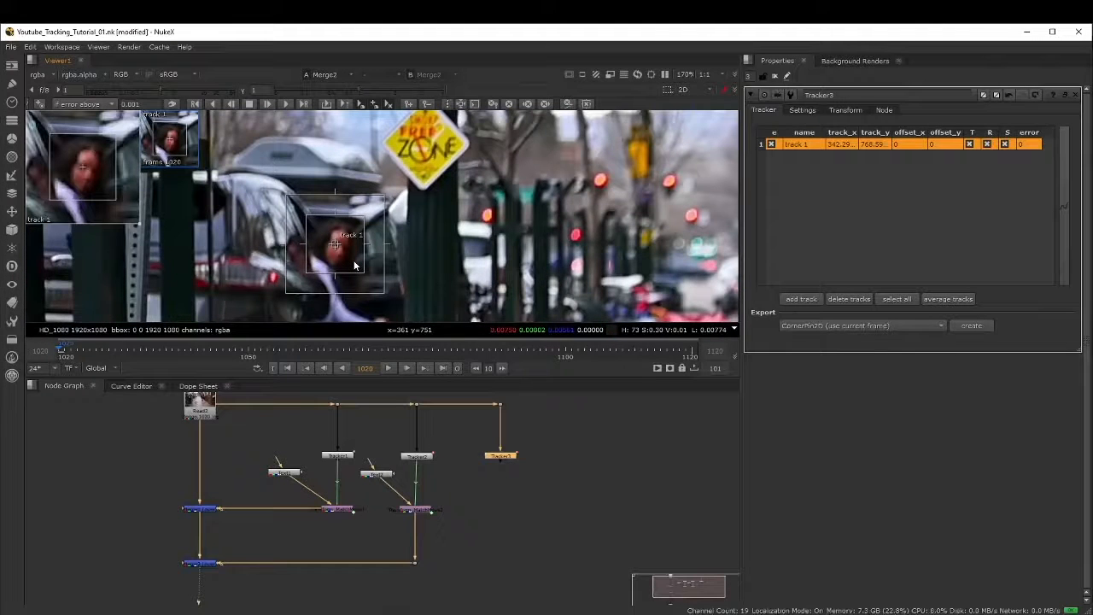
Enlarge track 1's search area around the woman, extending it above the car roof and below her arm, while keeping the pattern box on her face
{"action": "middle_click_drag", "start_coordinate": [357, 258], "coordinate": [378, 227]}
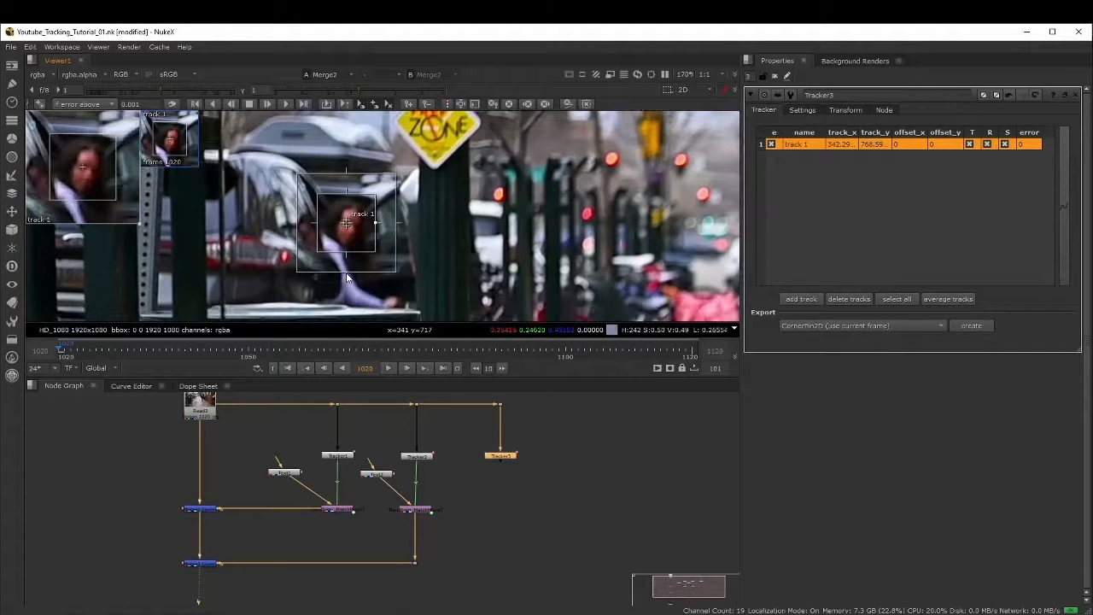
{"action": "left_click_drag", "start_coordinate": [346, 278], "coordinate": [354, 310]}
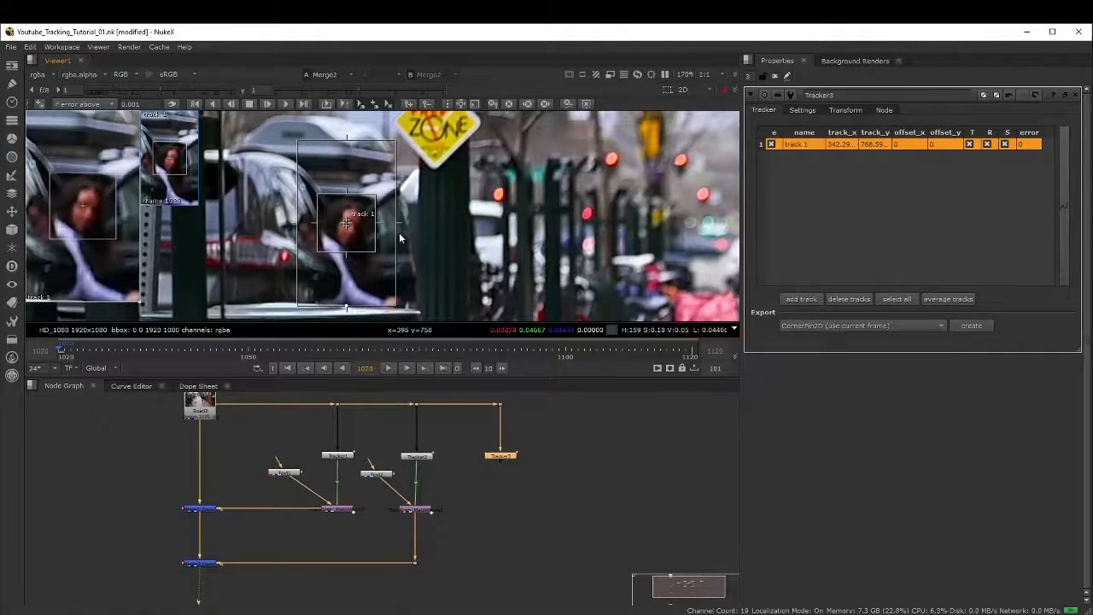
{"action": "left_click_drag", "start_coordinate": [396, 141], "coordinate": [393, 170]}
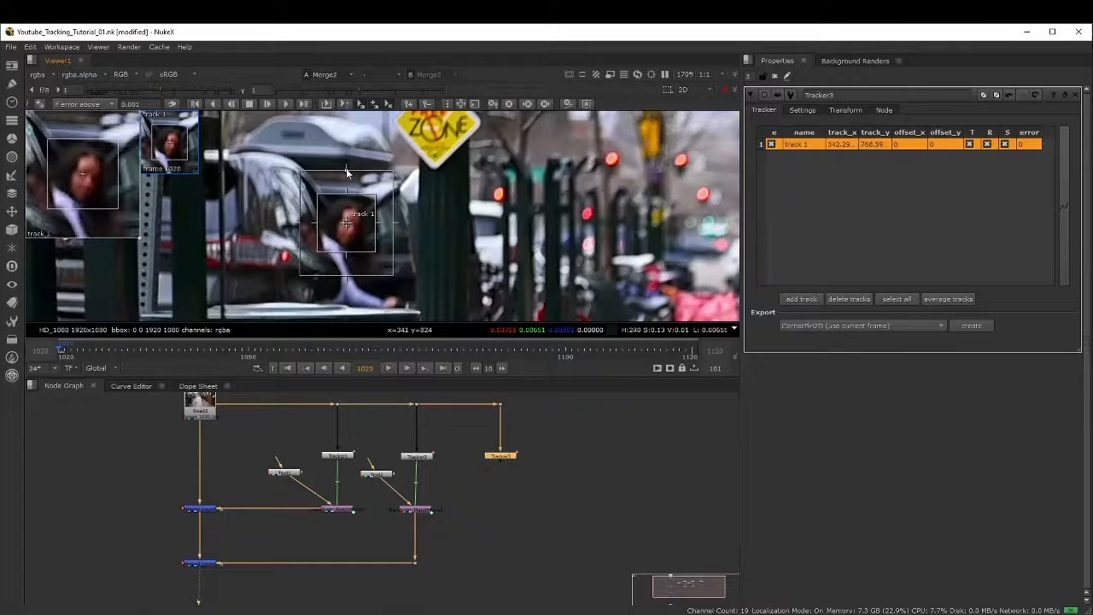
{"action": "left_click_drag", "start_coordinate": [347, 172], "coordinate": [347, 136]}
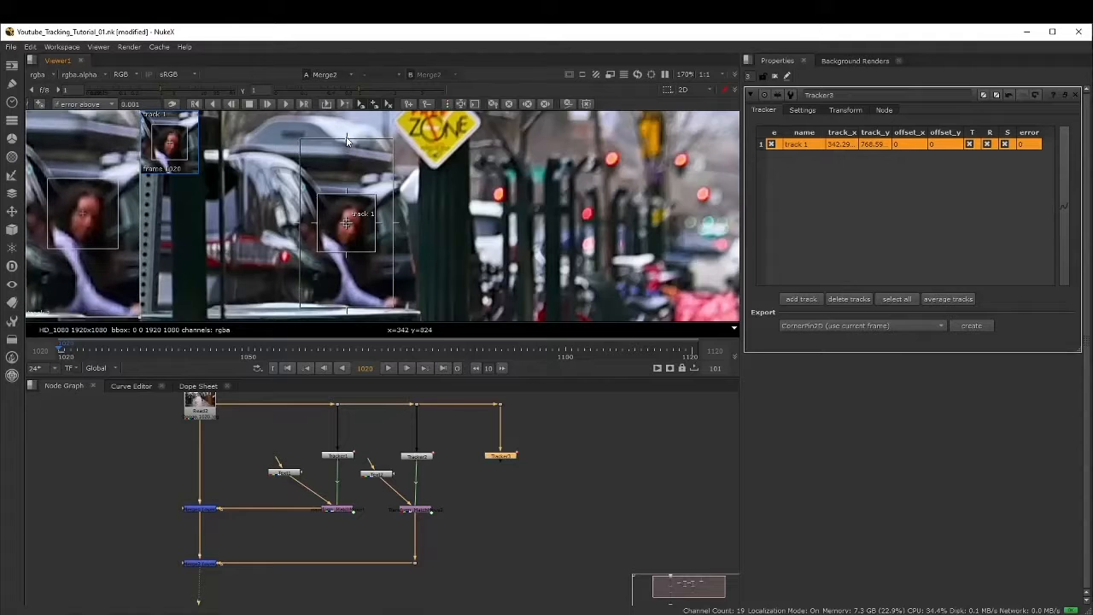
{"action": "left_click_drag", "start_coordinate": [393, 306], "coordinate": [400, 313]}
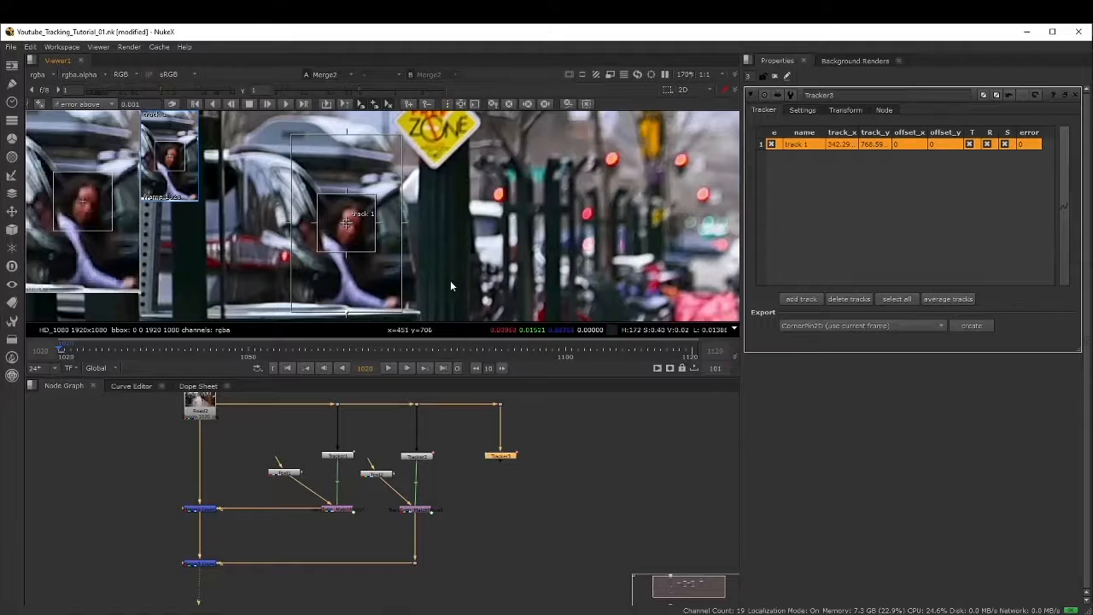
{"action": "scroll", "coordinate": [392, 252], "scroll_direction": "down", "scroll_amount": 2}
{"action": "scroll", "coordinate": [392, 252], "scroll_direction": "down", "scroll_amount": 1}
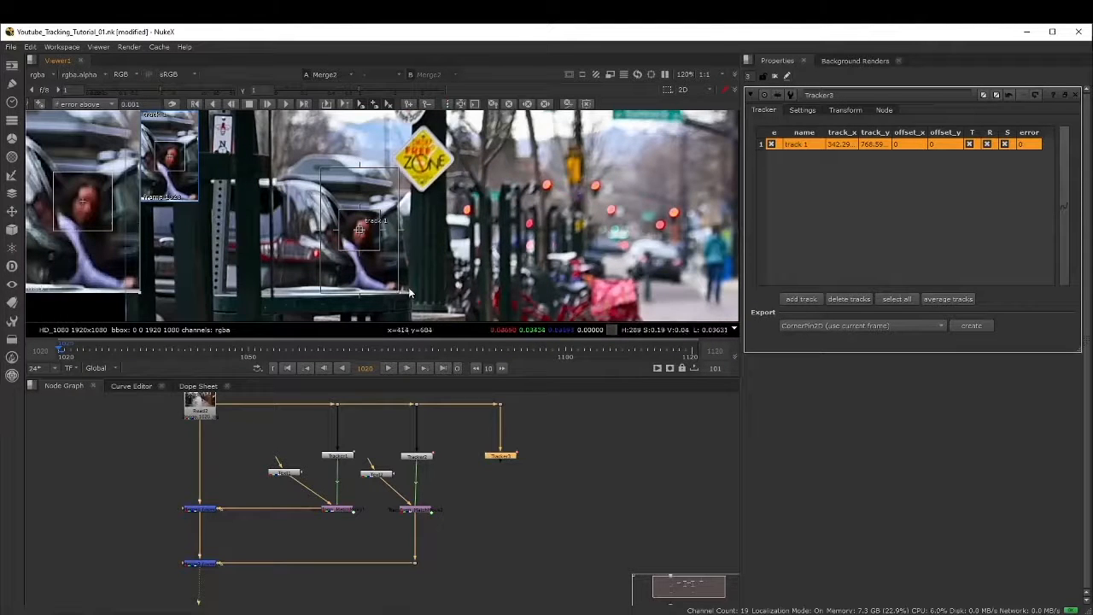
Set Tracker3's export type to Transform (match-move) and track the woman forward through the shot
{"action": "left_click", "coordinate": [484, 508]}
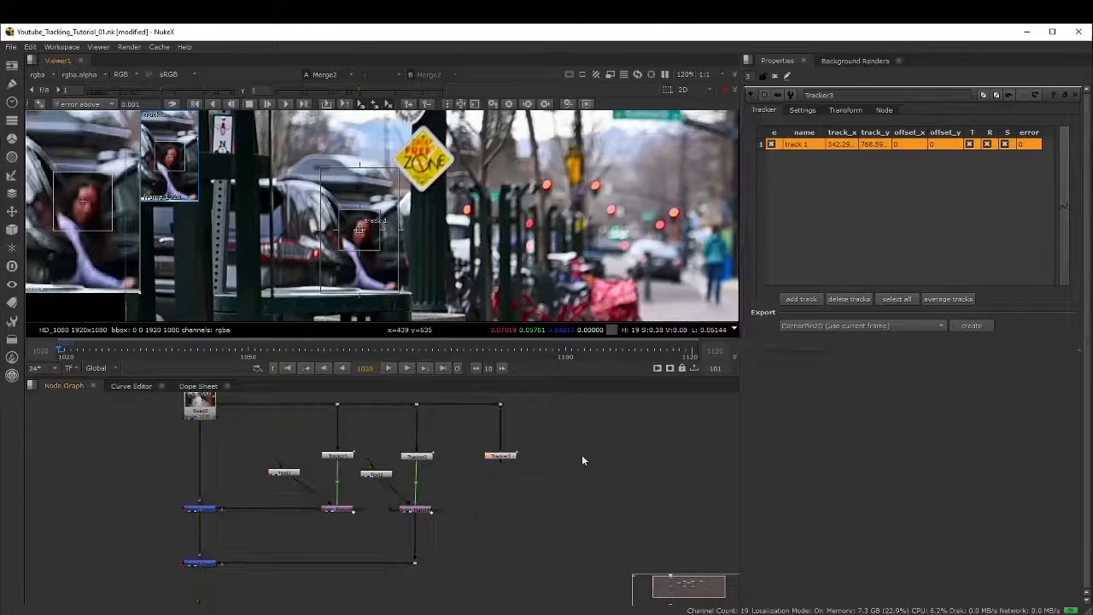
{"action": "left_click", "coordinate": [859, 328]}
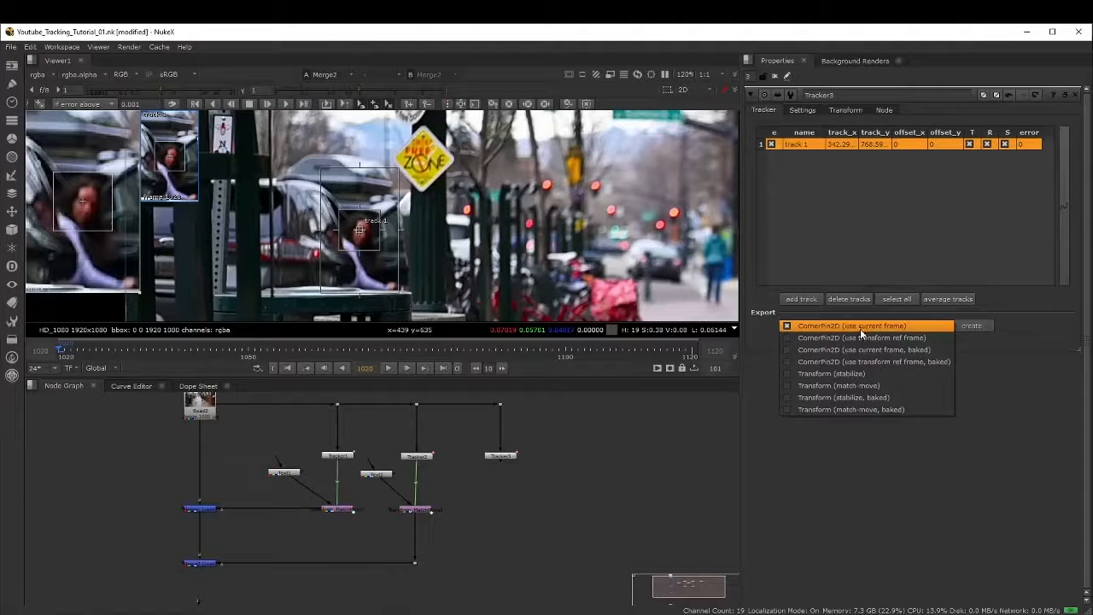
{"action": "left_click", "coordinate": [858, 386]}
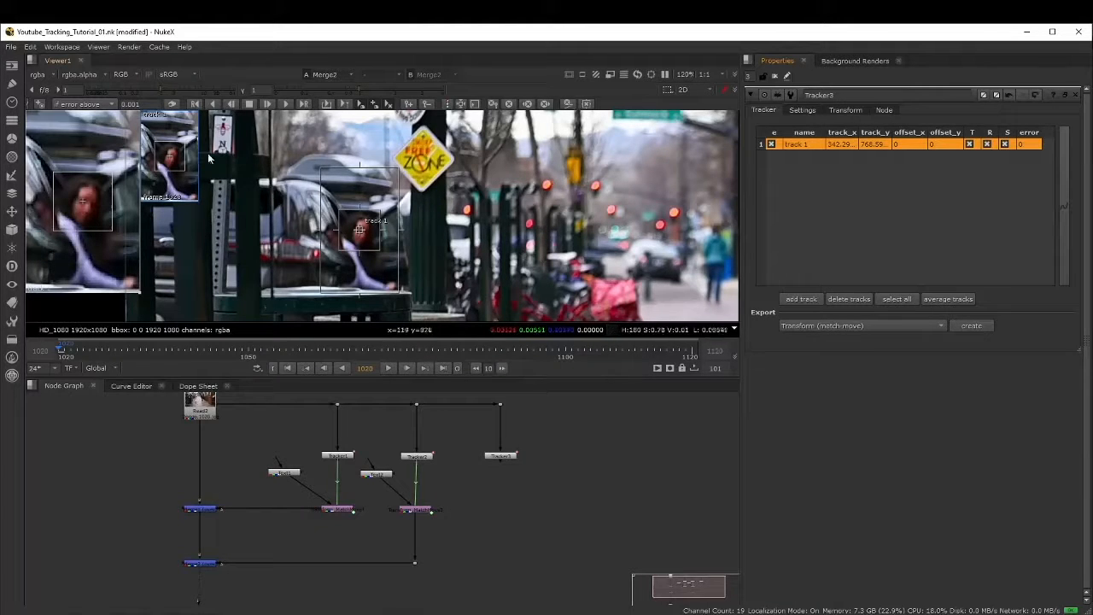
{"action": "left_click", "coordinate": [286, 103]}
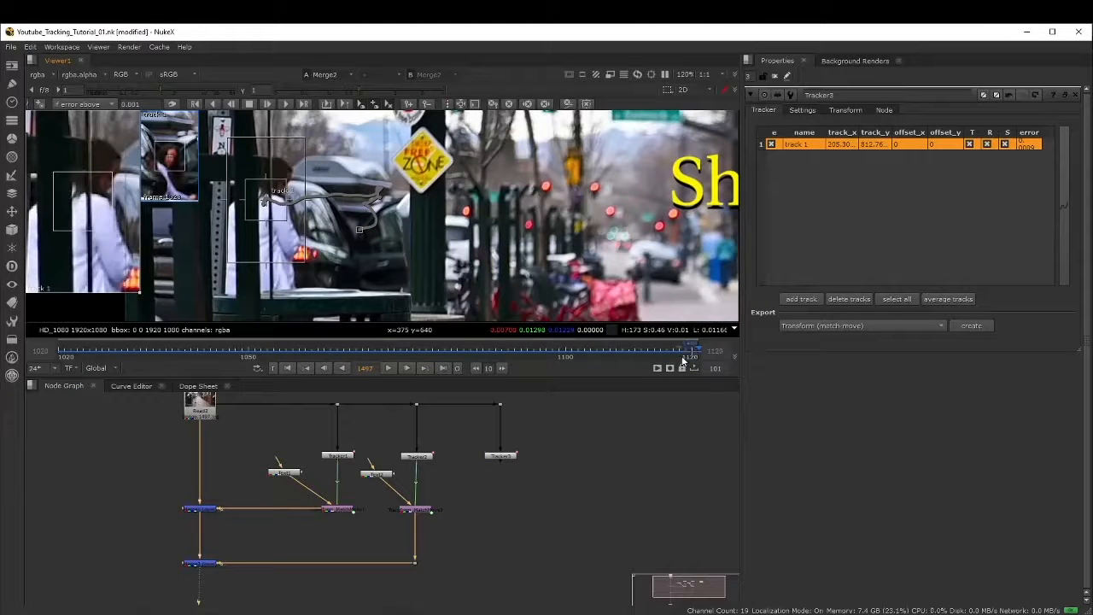
Check the woman's track at frame 1120 and during playback from frame 1020, returning to frame 1020
{"action": "left_click", "coordinate": [693, 357]}
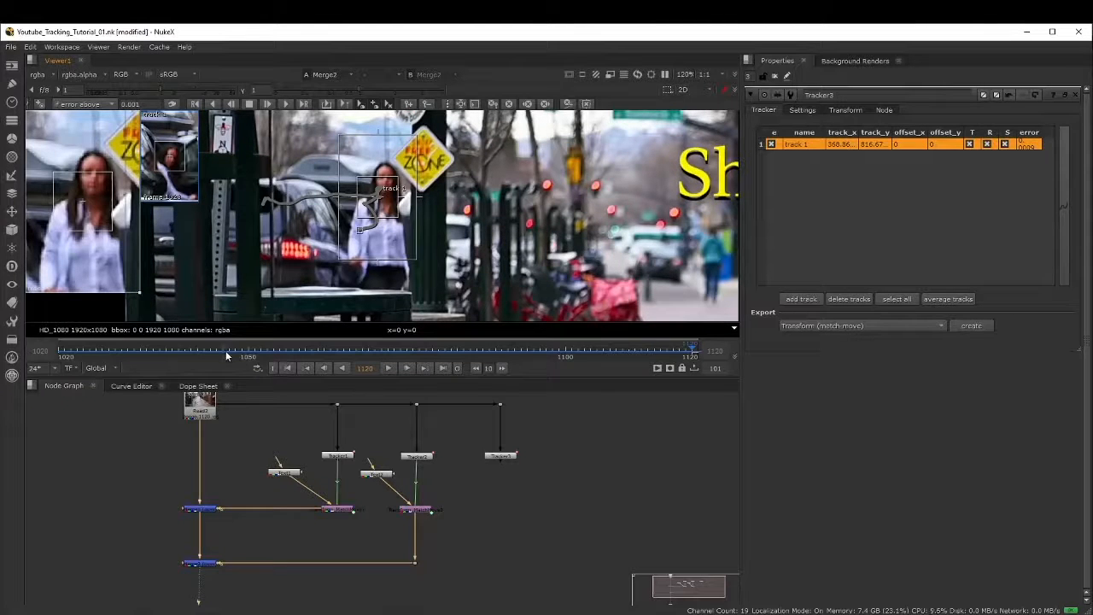
{"action": "left_click", "coordinate": [60, 358]}
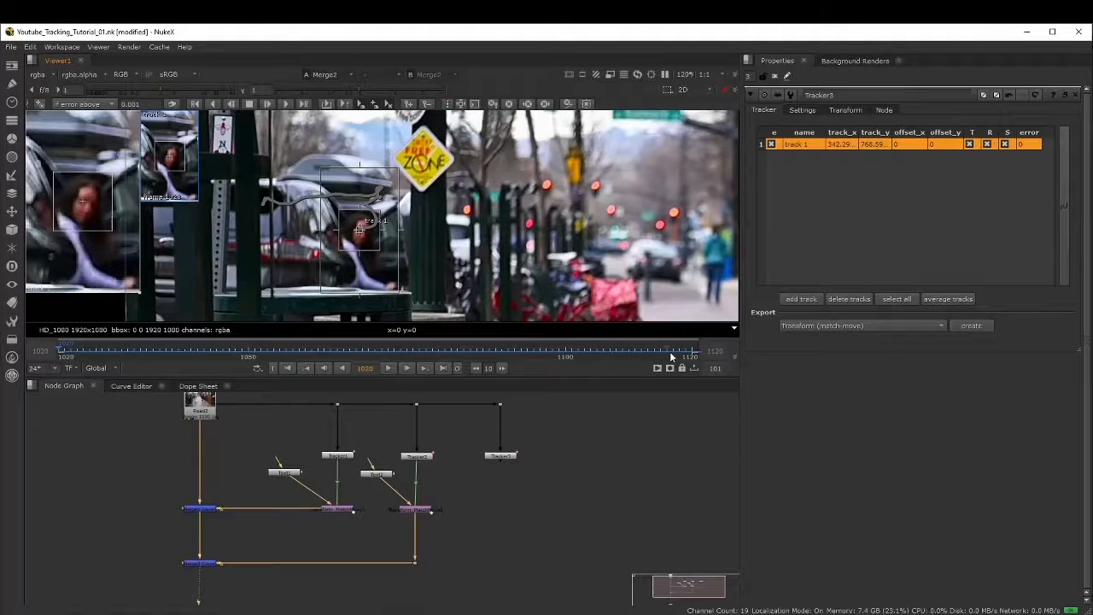
{"action": "left_click", "coordinate": [391, 368]}
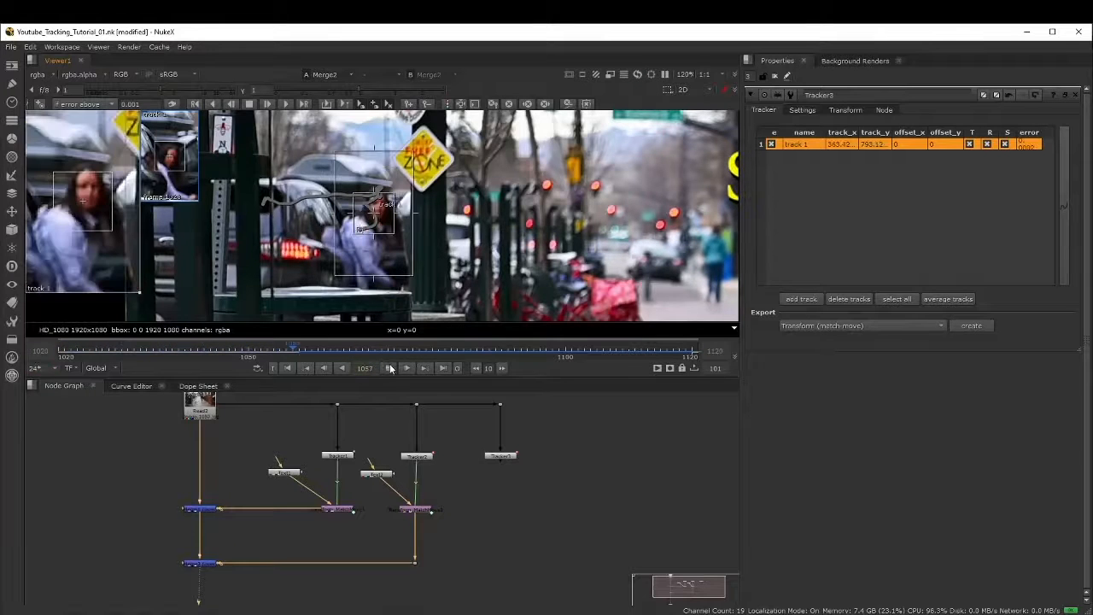
{"action": "left_click", "coordinate": [390, 368]}
{"action": "left_click", "coordinate": [61, 355]}
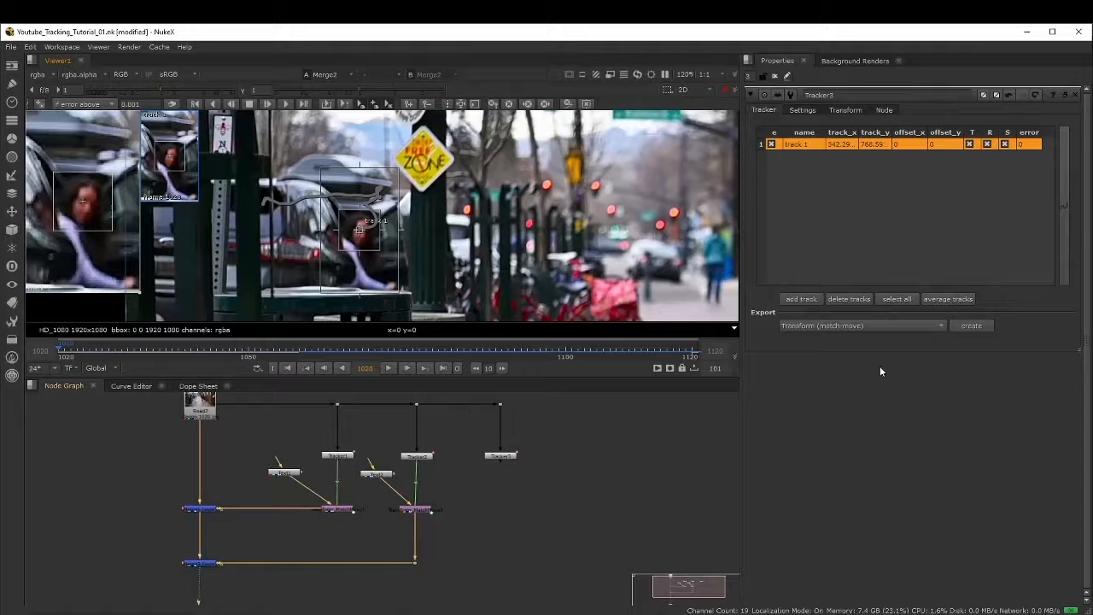
Create the match-move Transform node from Tracker3 and place it directly below the tracker
{"action": "left_click", "coordinate": [972, 325]}
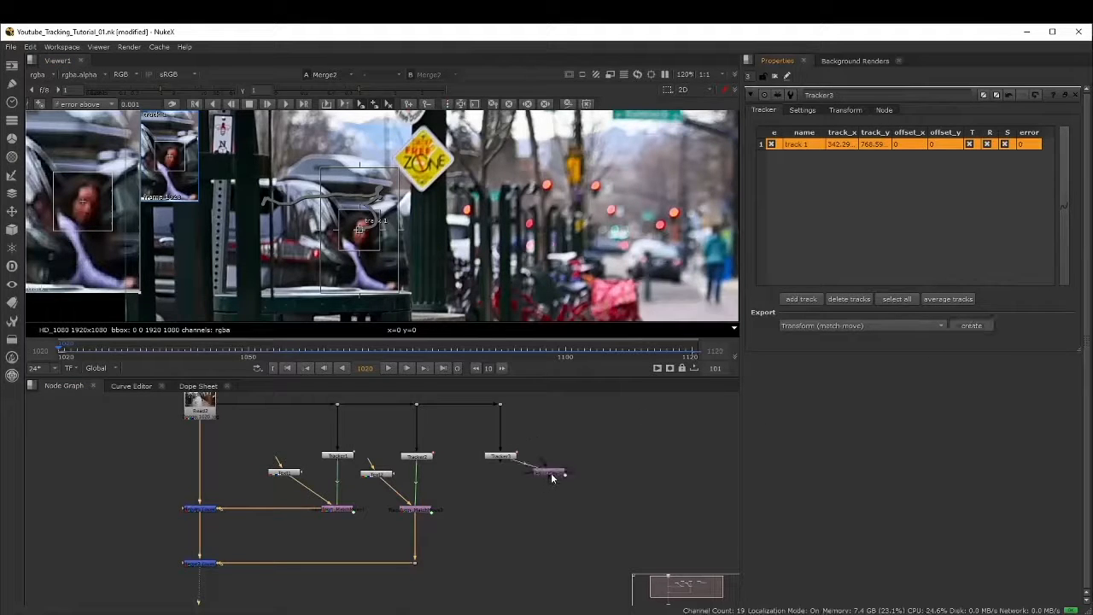
{"action": "left_click_drag", "start_coordinate": [551, 472], "coordinate": [504, 513]}
{"action": "left_click", "coordinate": [465, 481]}
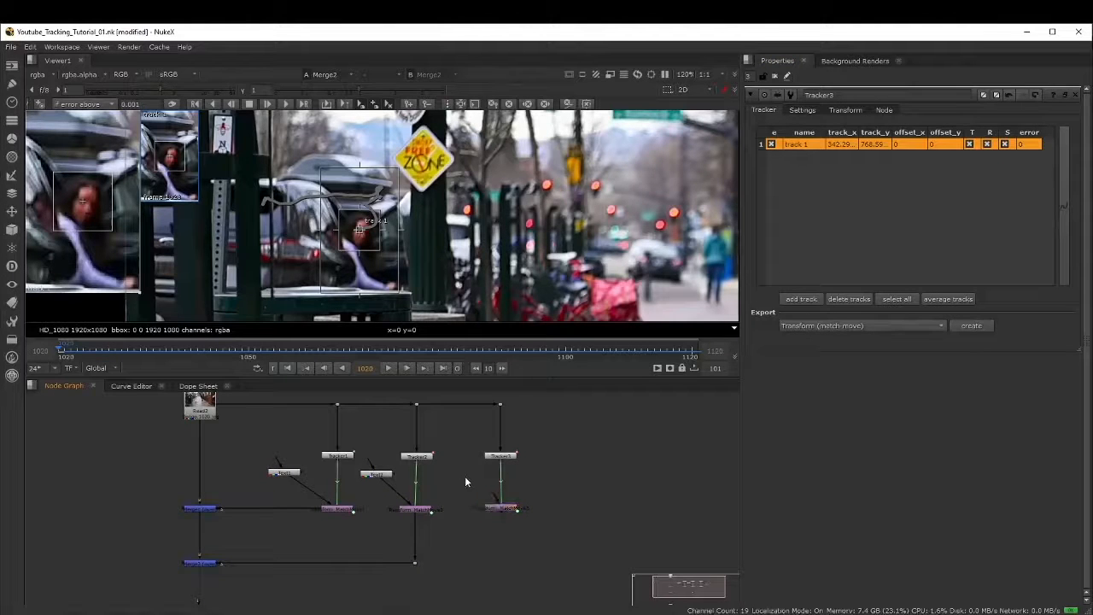
Add a Text node beside Tracker3 and connect it as the input of the new match-move Transform
{"action": "key", "text": "Tab"}
{"action": "type", "text": "text"}
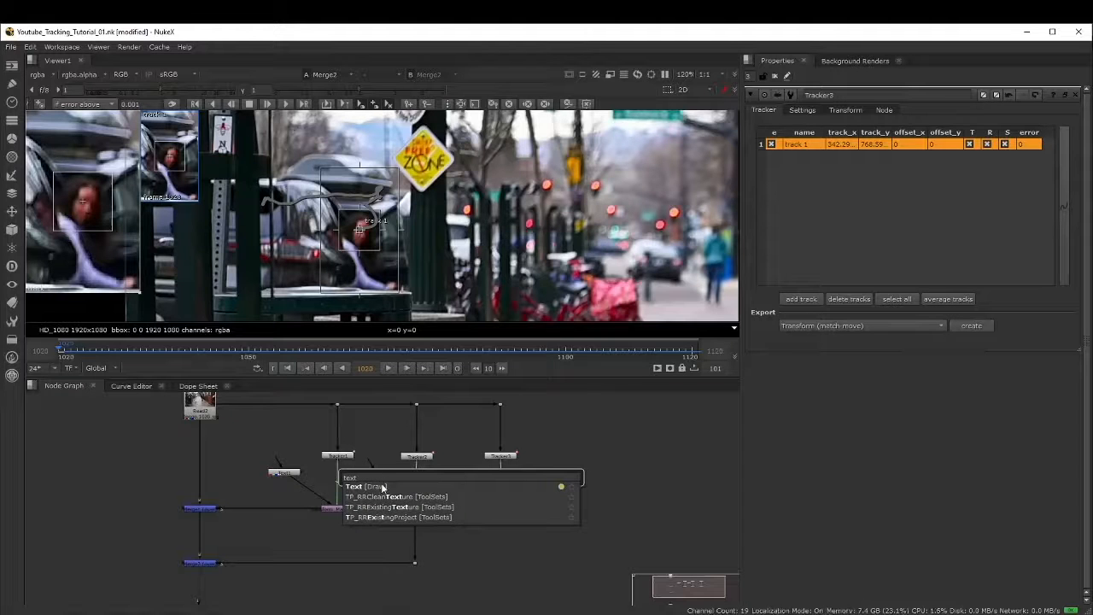
{"action": "key", "text": "Return"}
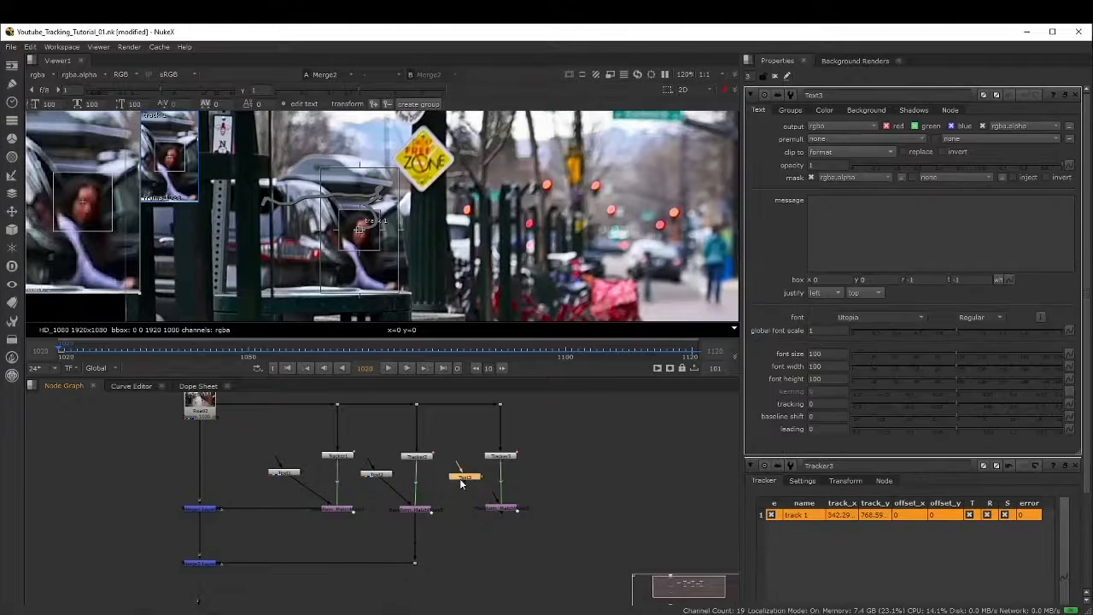
{"action": "left_click_drag", "start_coordinate": [495, 497], "coordinate": [460, 474]}
{"action": "left_click", "coordinate": [508, 509]}
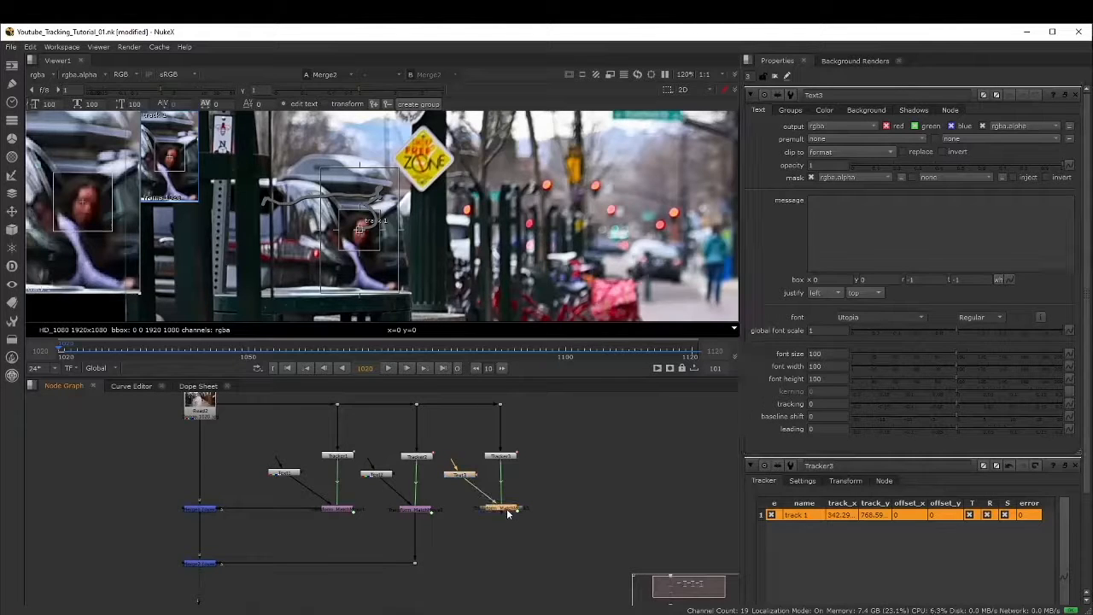
{"action": "left_click_drag", "start_coordinate": [506, 512], "coordinate": [502, 508]}
Open the properties of Transform_MatchMove3 and Text3
{"action": "double_click", "coordinate": [503, 509]}
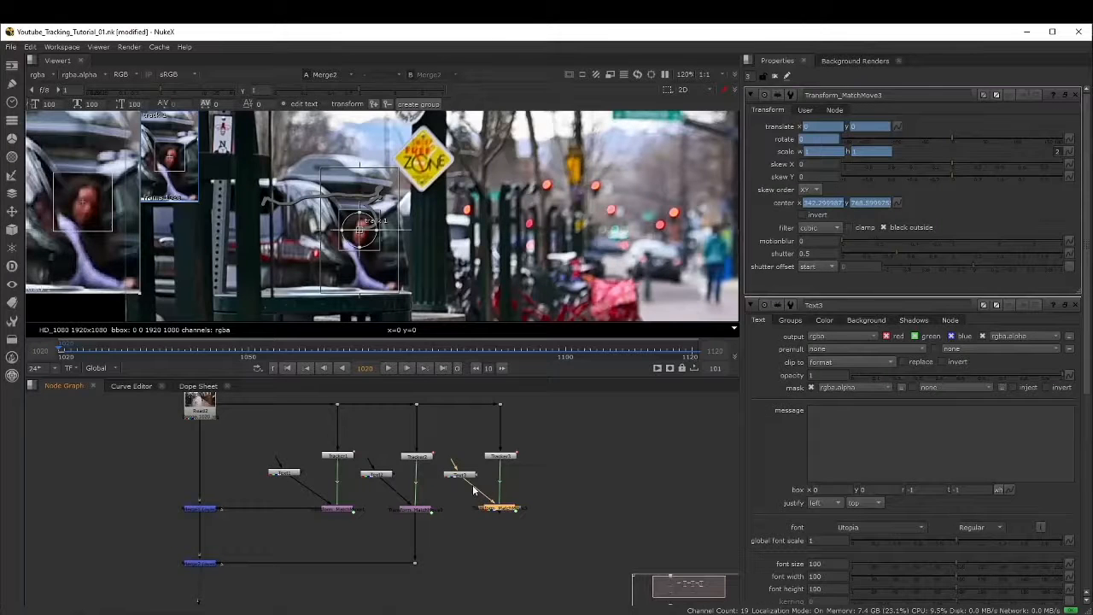
{"action": "double_click", "coordinate": [463, 476]}
{"action": "left_click", "coordinate": [486, 531]}
Insert a Merge node below Merge2 on the main branch and connect its A input to Transform_MatchMove3 through a right-angled Dot
{"action": "scroll", "coordinate": [481, 536], "scroll_direction": "down", "scroll_amount": 2}
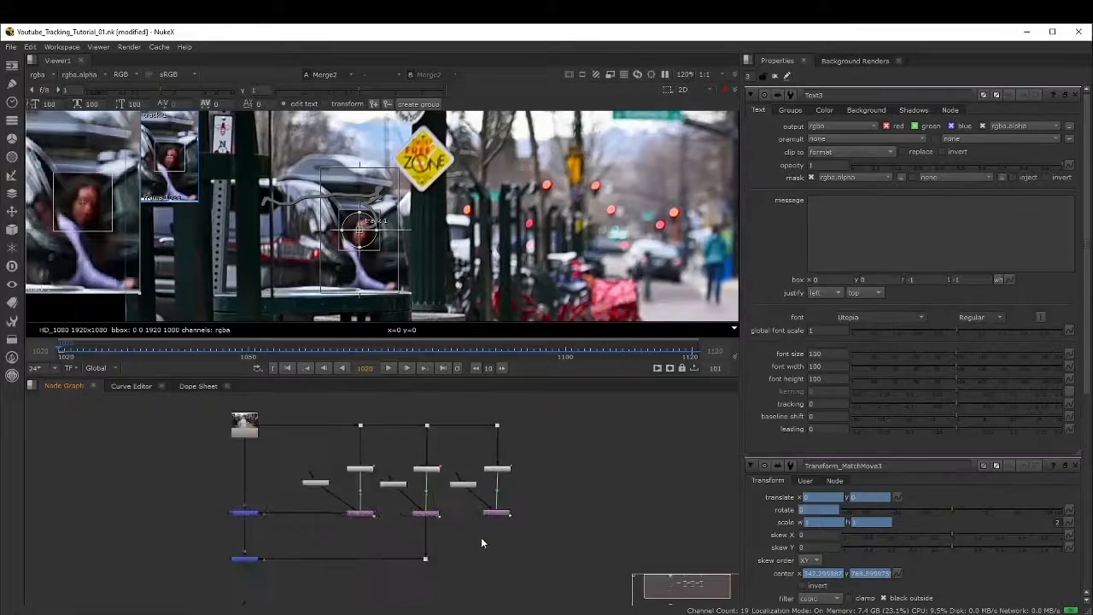
{"action": "middle_click_drag", "start_coordinate": [482, 535], "coordinate": [488, 478]}
{"action": "key", "text": "m"}
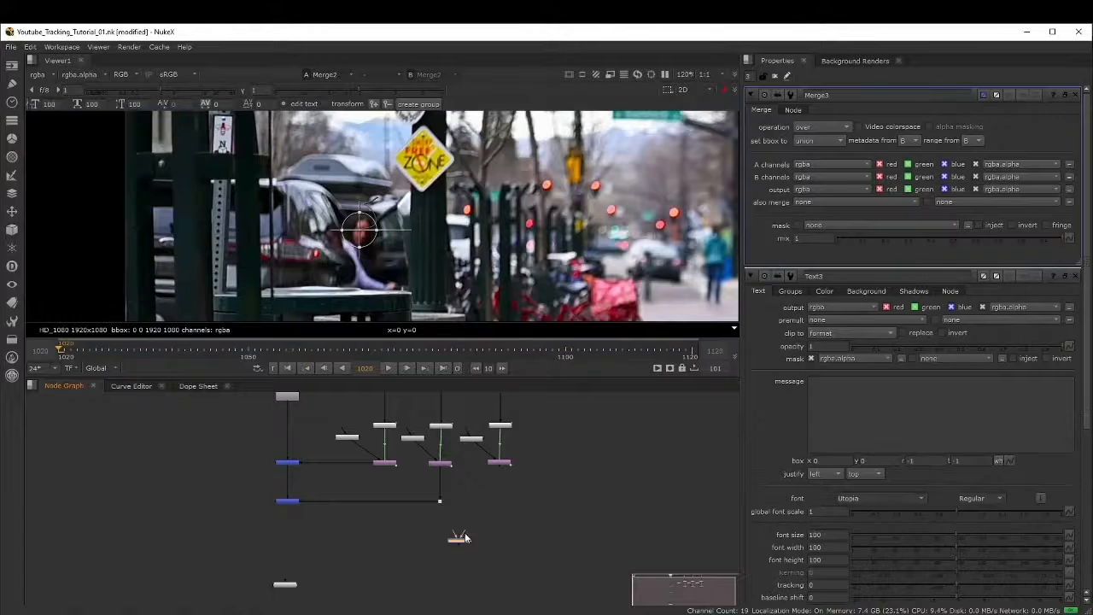
{"action": "left_click_drag", "start_coordinate": [462, 540], "coordinate": [291, 544]}
{"action": "scroll", "coordinate": [292, 544], "scroll_direction": "up", "scroll_amount": 4}
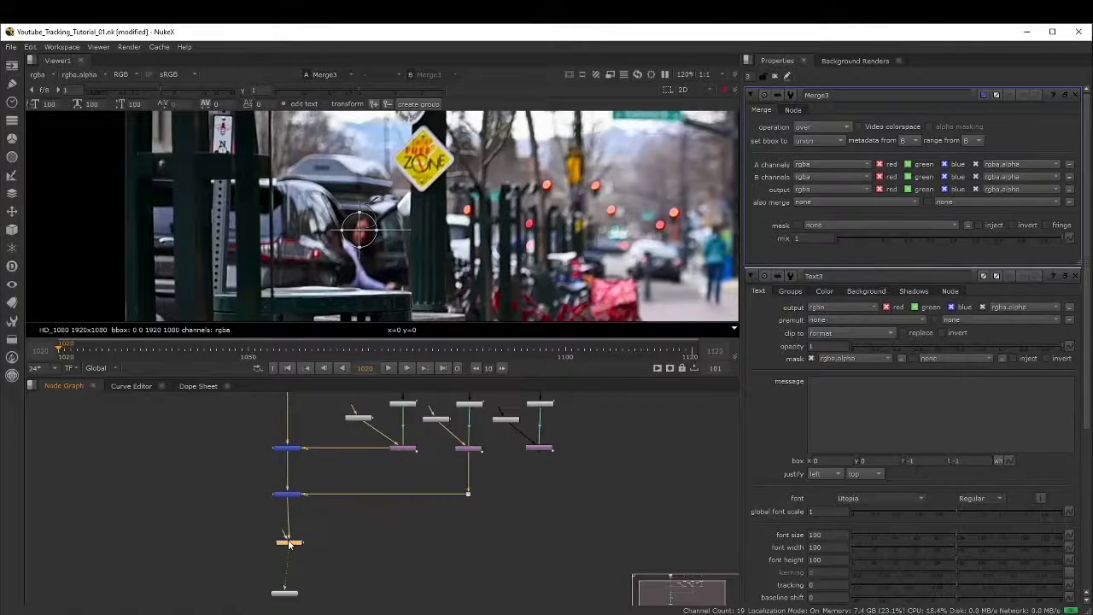
{"action": "scroll", "coordinate": [296, 547], "scroll_direction": "down", "scroll_amount": 5}
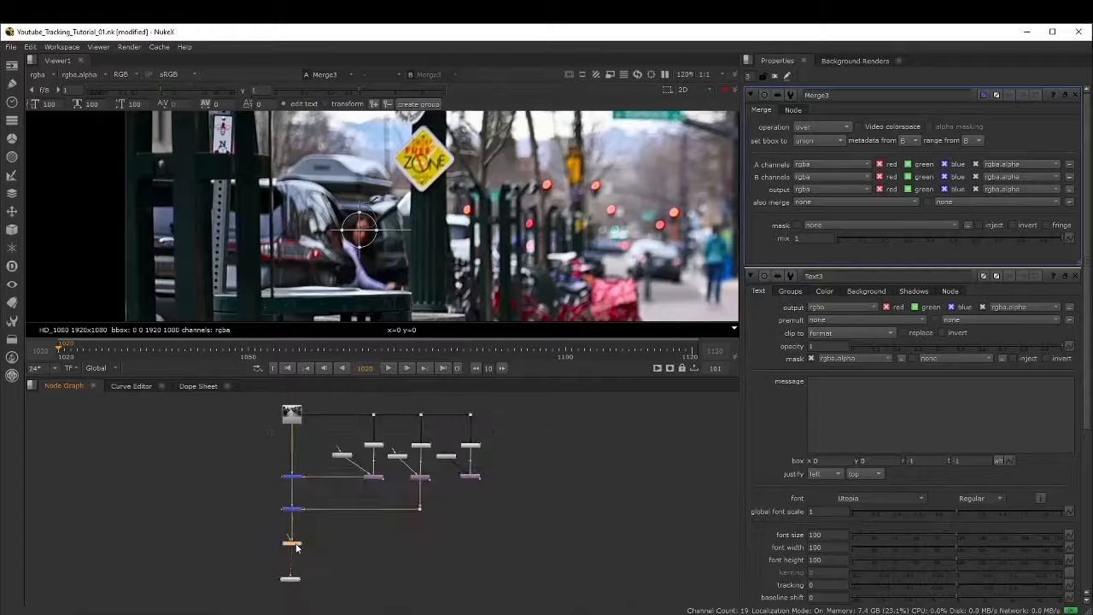
{"action": "left_click_drag", "start_coordinate": [286, 543], "coordinate": [474, 480]}
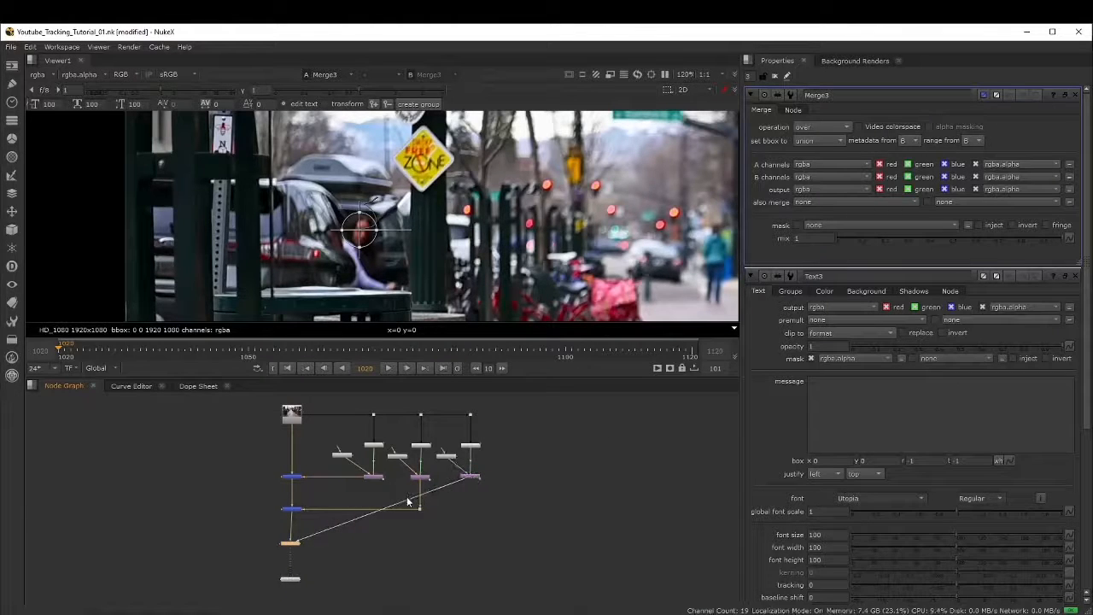
{"action": "left_click_drag", "start_coordinate": [384, 511], "coordinate": [471, 541], "text": "ctrl"}
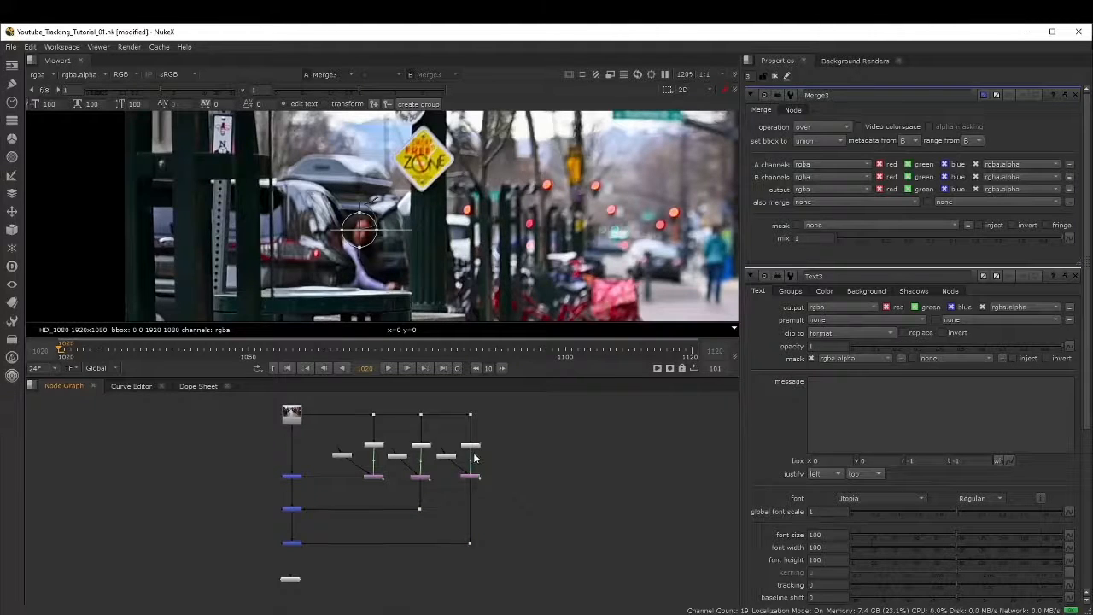
Set the Text3 message to "Vet"
{"action": "scroll", "coordinate": [473, 459], "scroll_direction": "up", "scroll_amount": 4}
{"action": "scroll", "coordinate": [488, 503], "scroll_direction": "down", "scroll_amount": 3}
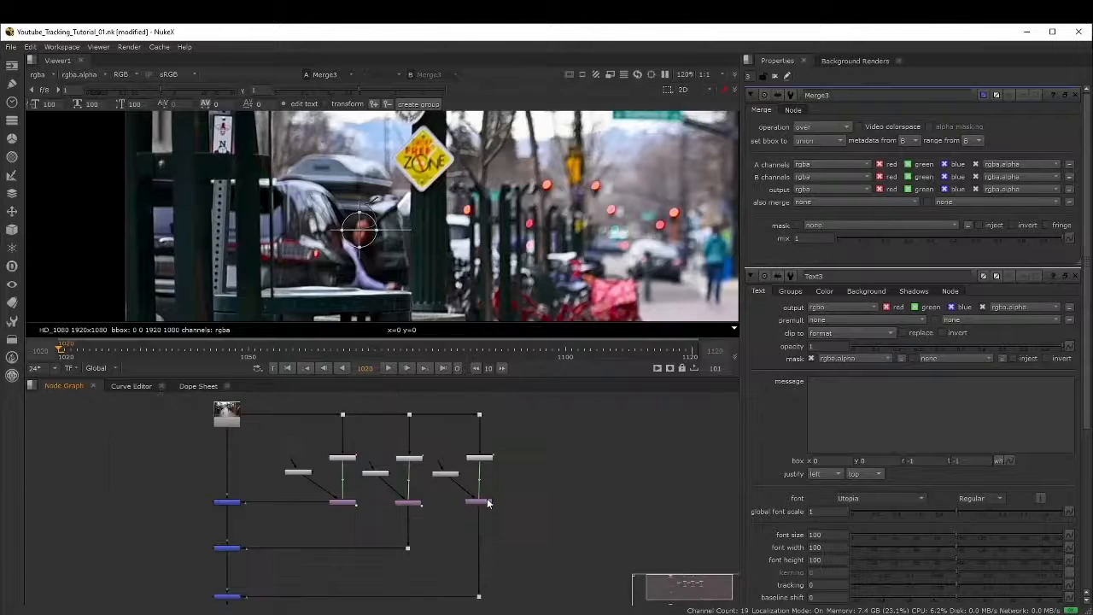
{"action": "scroll", "coordinate": [487, 523], "scroll_direction": "down", "scroll_amount": 1}
{"action": "left_click", "coordinate": [453, 483]}
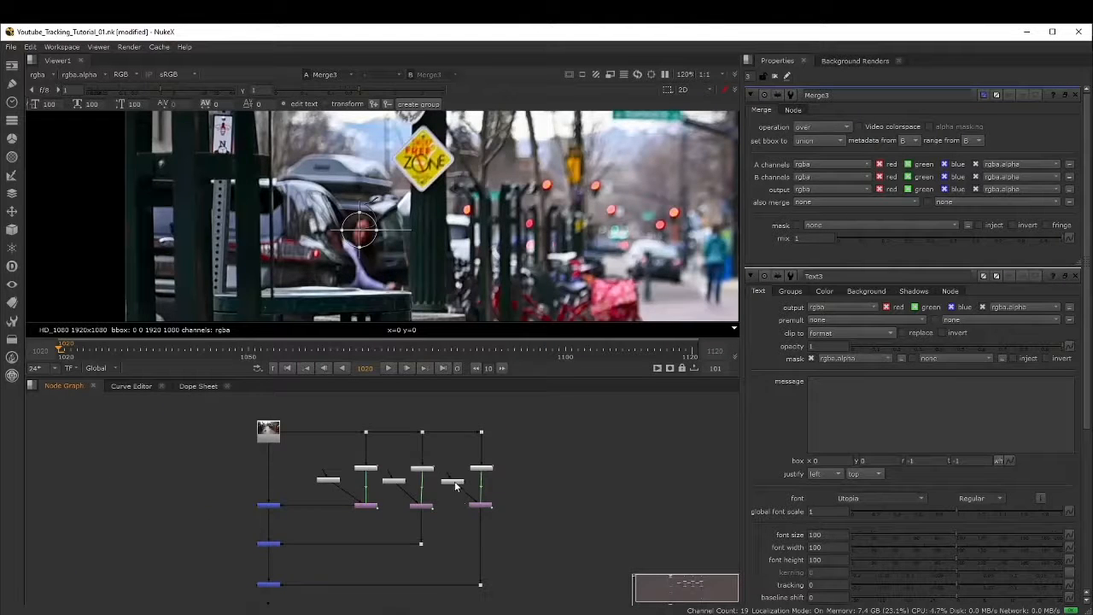
{"action": "double_click", "coordinate": [454, 484]}
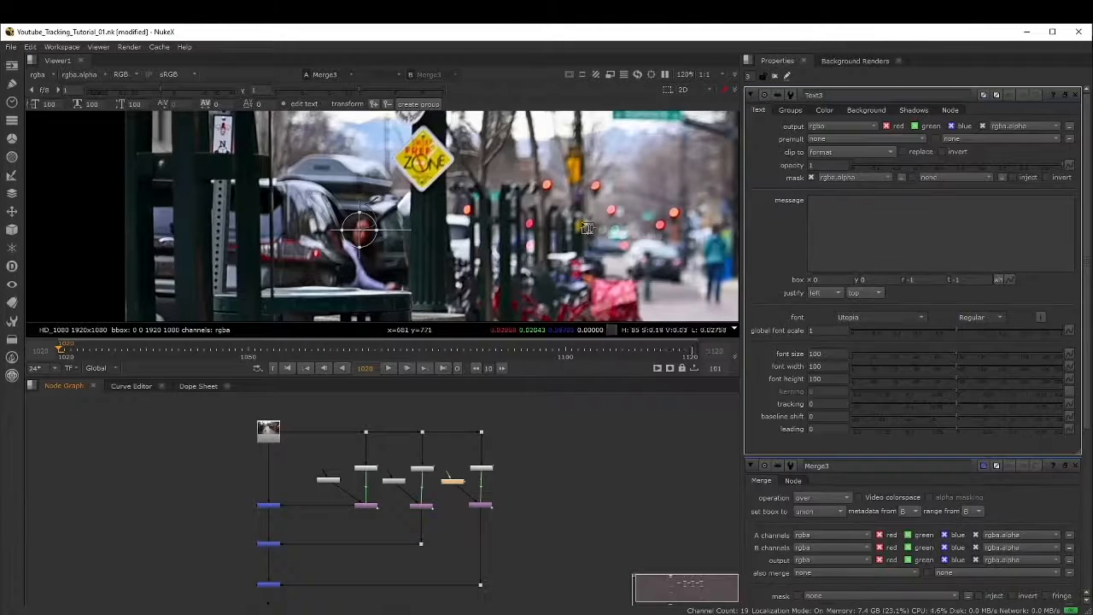
{"action": "scroll", "coordinate": [456, 250], "scroll_direction": "down", "scroll_amount": 5}
{"action": "scroll", "coordinate": [456, 249], "scroll_direction": "down", "scroll_amount": 6}
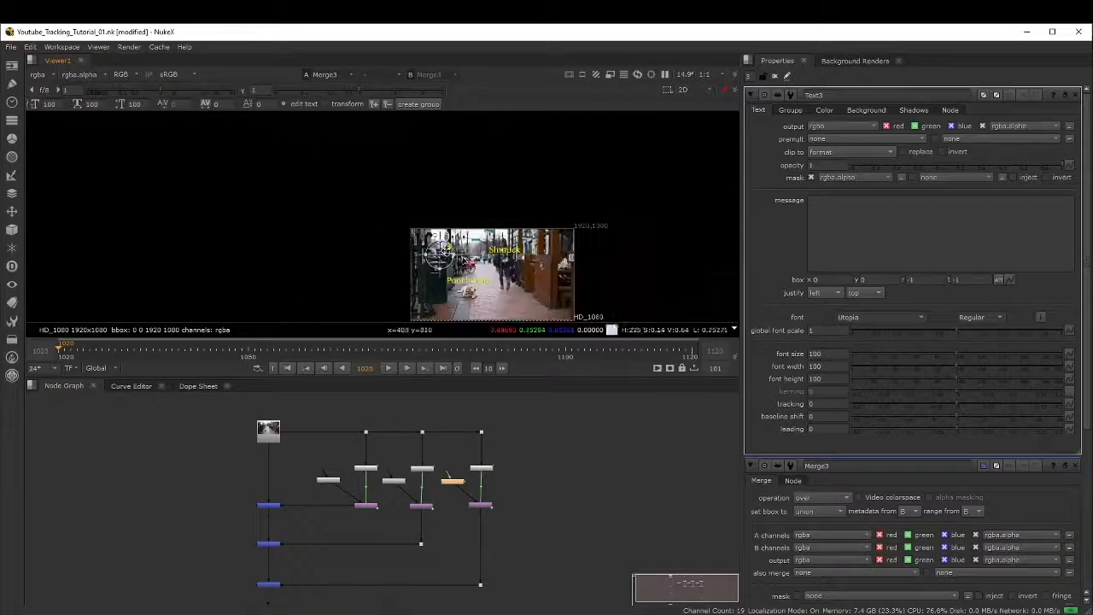
{"action": "scroll", "coordinate": [457, 264], "scroll_direction": "up", "scroll_amount": 2}
{"action": "scroll", "coordinate": [457, 264], "scroll_direction": "up", "scroll_amount": 6}
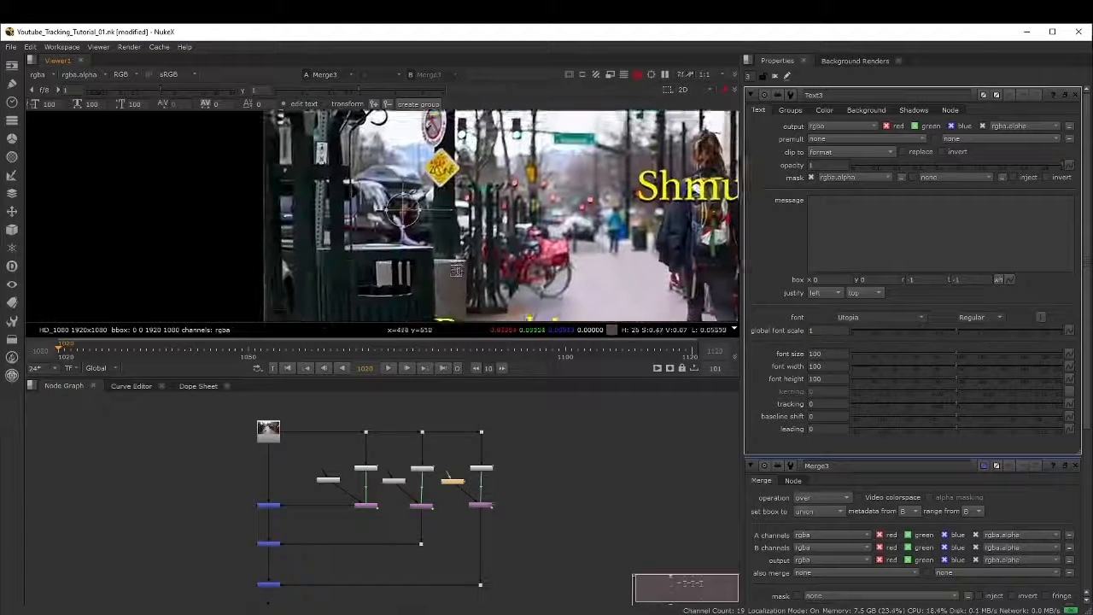
{"action": "left_click", "coordinate": [902, 218]}
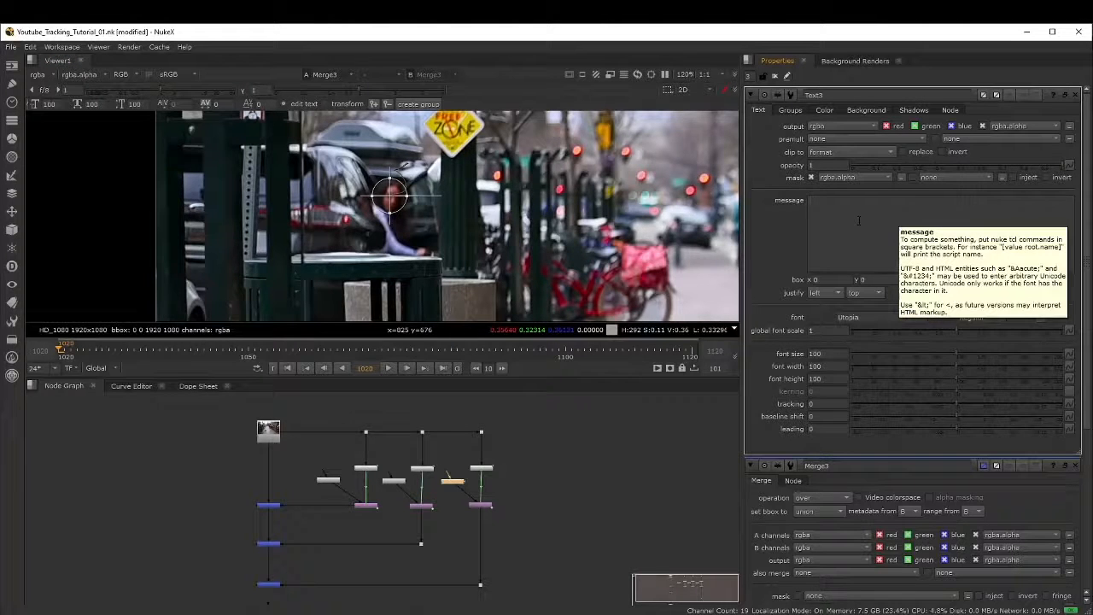
{"action": "type", "text": "["}
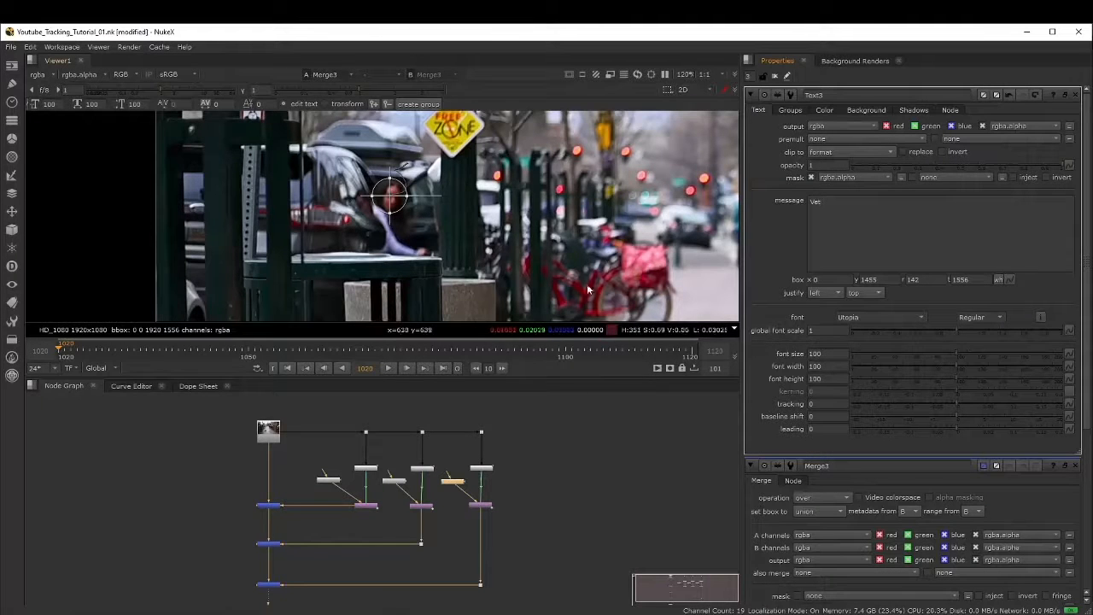
{"action": "scroll", "coordinate": [572, 233], "scroll_direction": "down", "scroll_amount": 5}
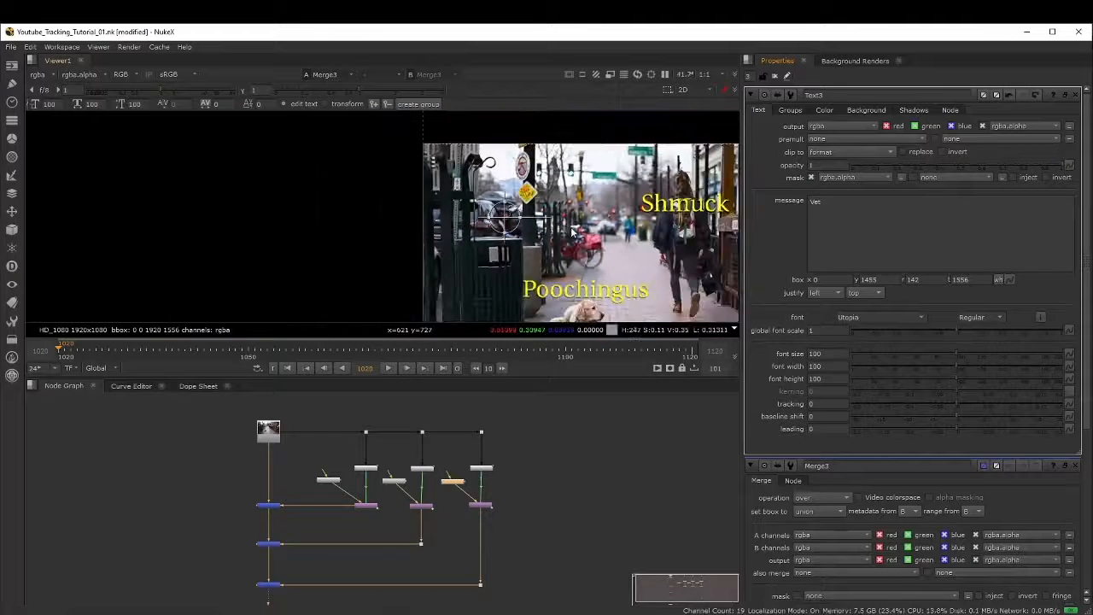
Close the Merge3 properties and move the "Vet" text just above the head of the woman by the car
{"action": "scroll", "coordinate": [572, 232], "scroll_direction": "down", "scroll_amount": 2}
{"action": "scroll", "coordinate": [559, 200], "scroll_direction": "down", "scroll_amount": 1}
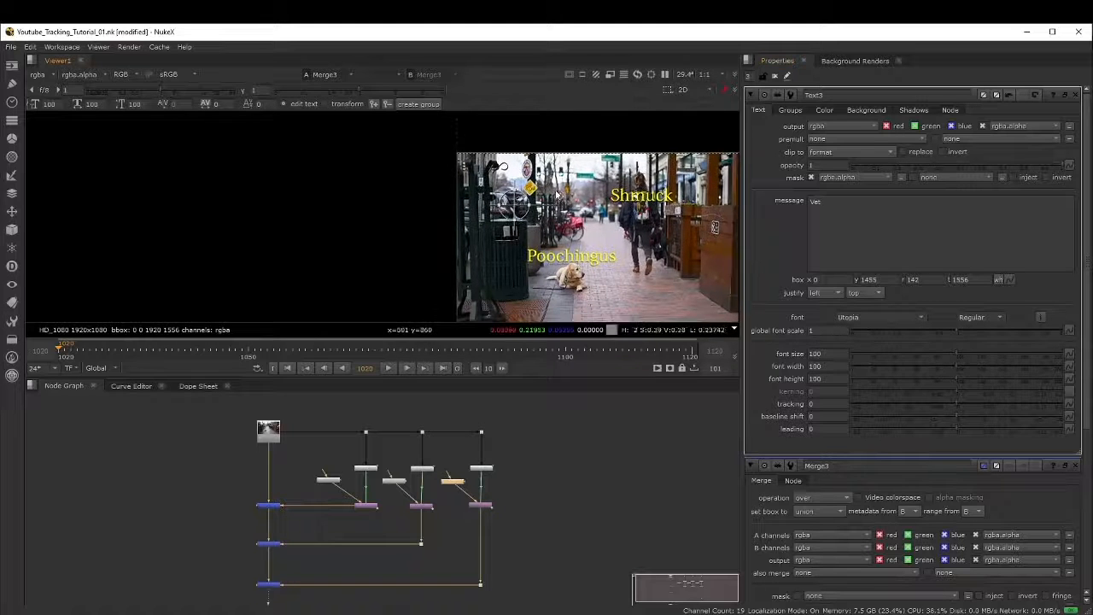
{"action": "middle_click_drag", "start_coordinate": [577, 261], "coordinate": [557, 242]}
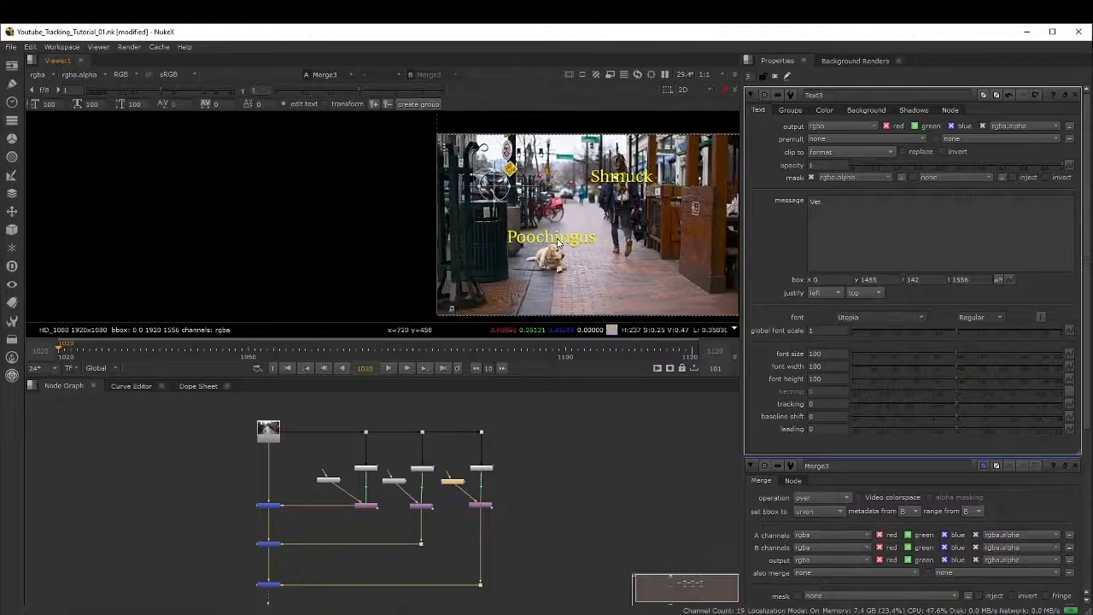
{"action": "scroll", "coordinate": [510, 178], "scroll_direction": "up", "scroll_amount": 7}
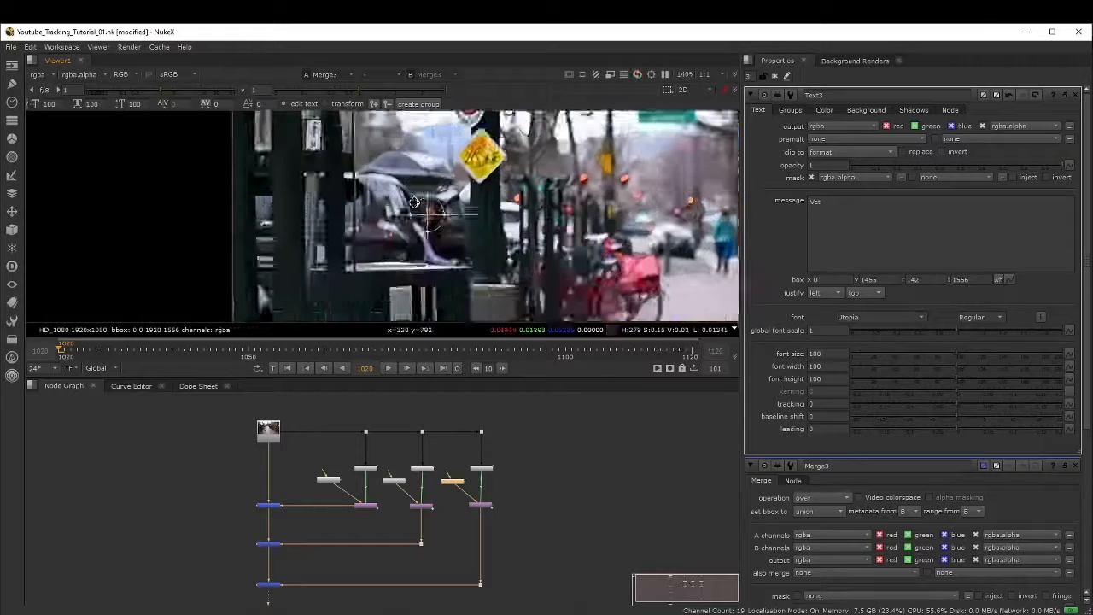
{"action": "scroll", "coordinate": [414, 202], "scroll_direction": "up", "scroll_amount": 3}
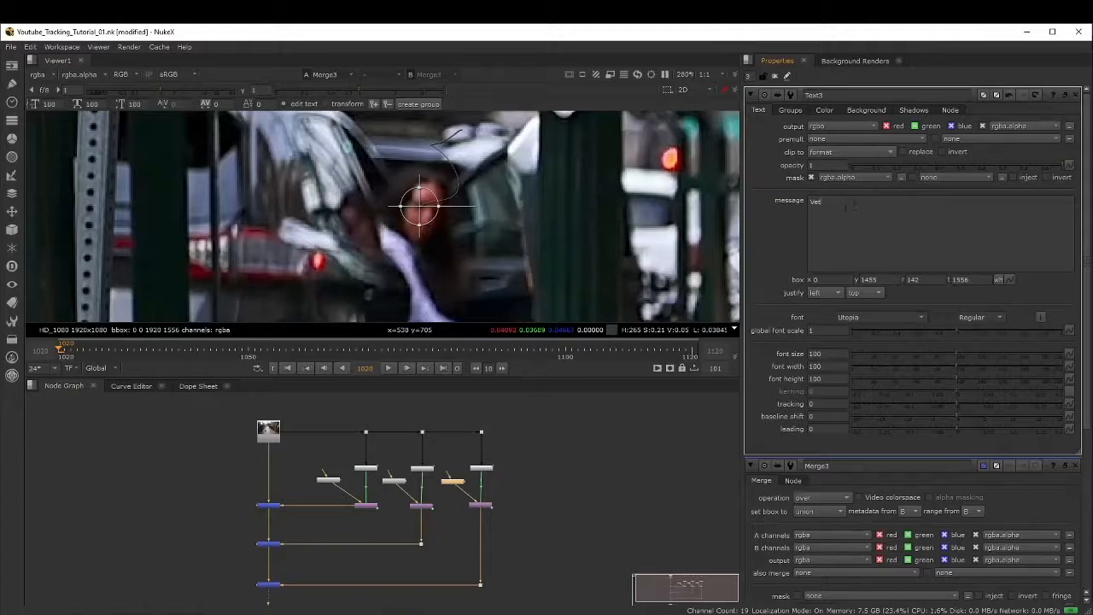
{"action": "scroll", "coordinate": [427, 223], "scroll_direction": "down", "scroll_amount": 6}
{"action": "scroll", "coordinate": [550, 243], "scroll_direction": "down", "scroll_amount": 3}
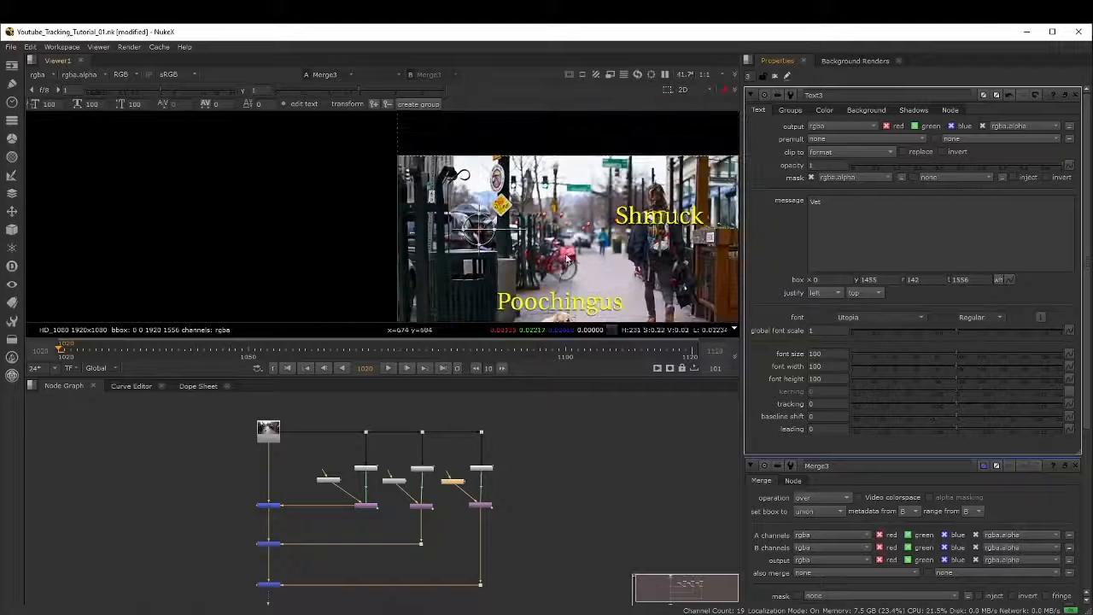
{"action": "left_click", "coordinate": [1075, 465]}
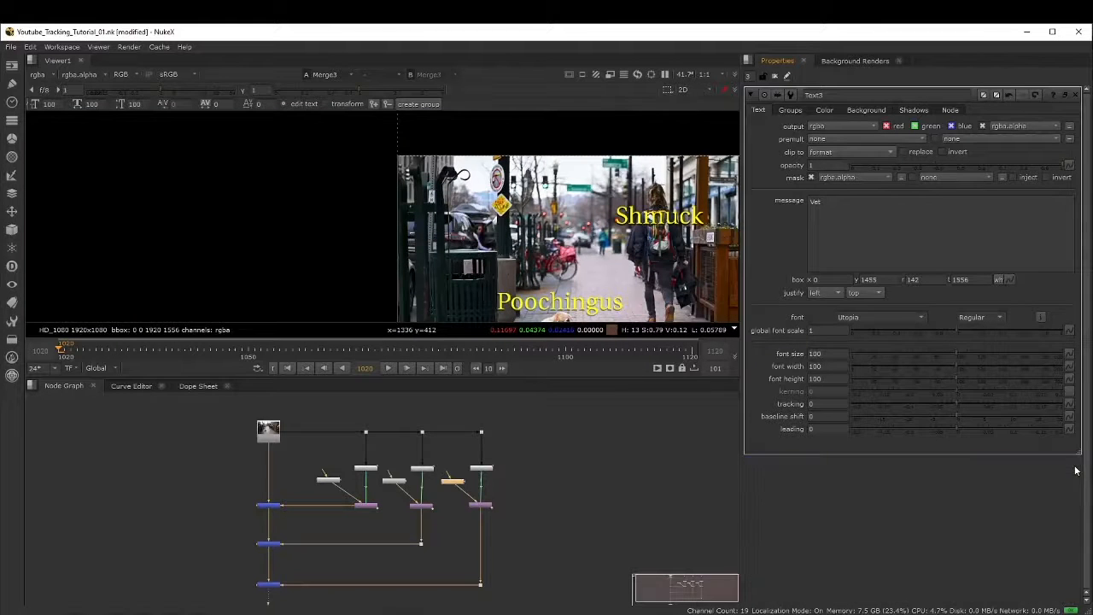
{"action": "scroll", "coordinate": [487, 196], "scroll_direction": "down", "scroll_amount": 2}
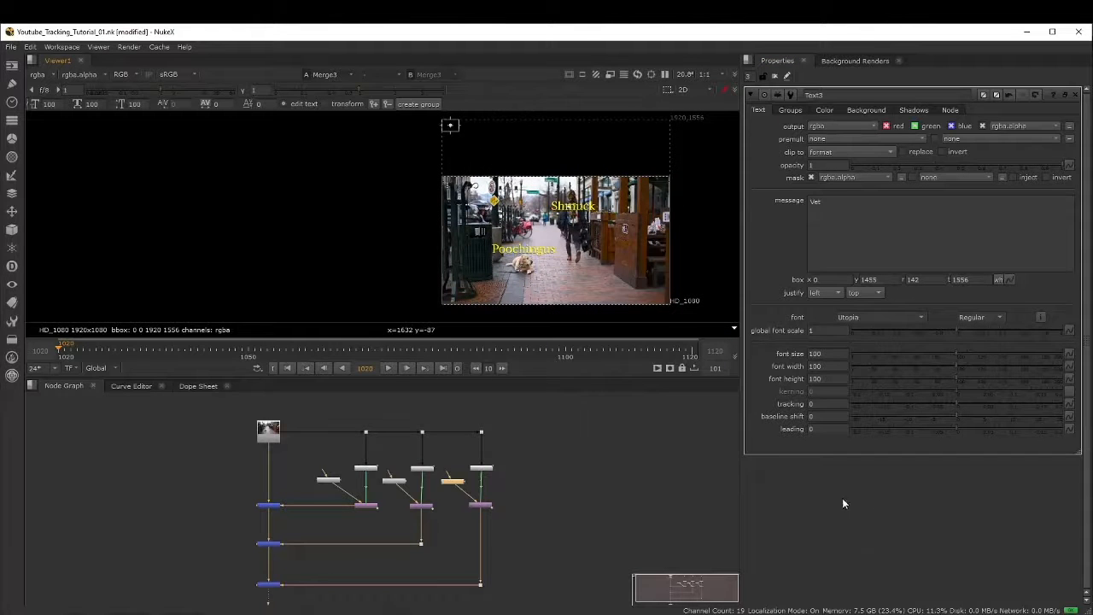
{"action": "left_click_drag", "start_coordinate": [451, 127], "coordinate": [480, 205]}
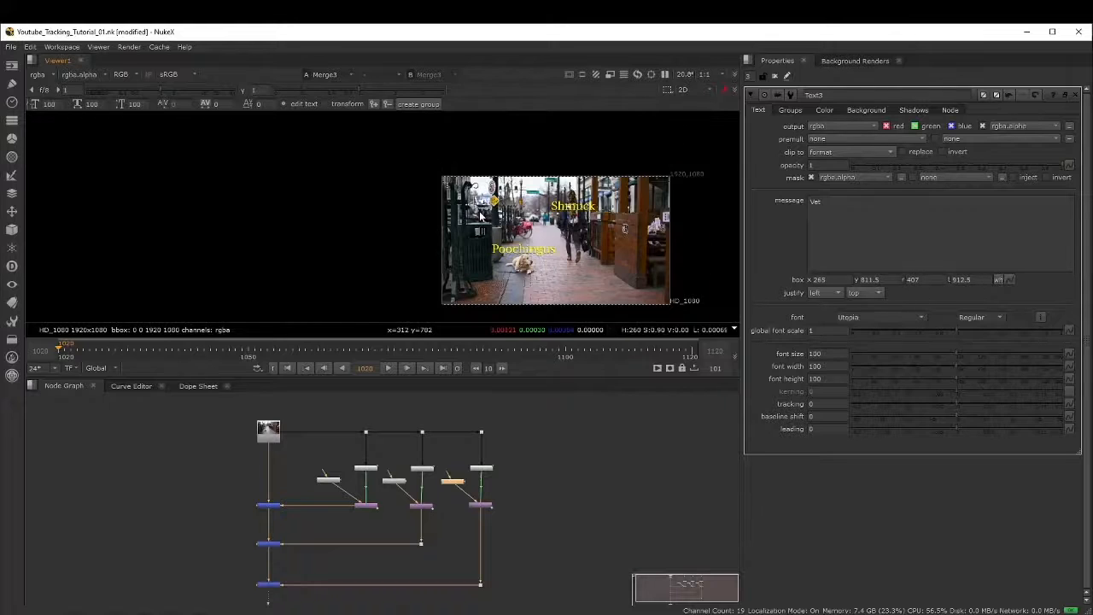
{"action": "scroll", "coordinate": [480, 216], "scroll_direction": "up", "scroll_amount": 8}
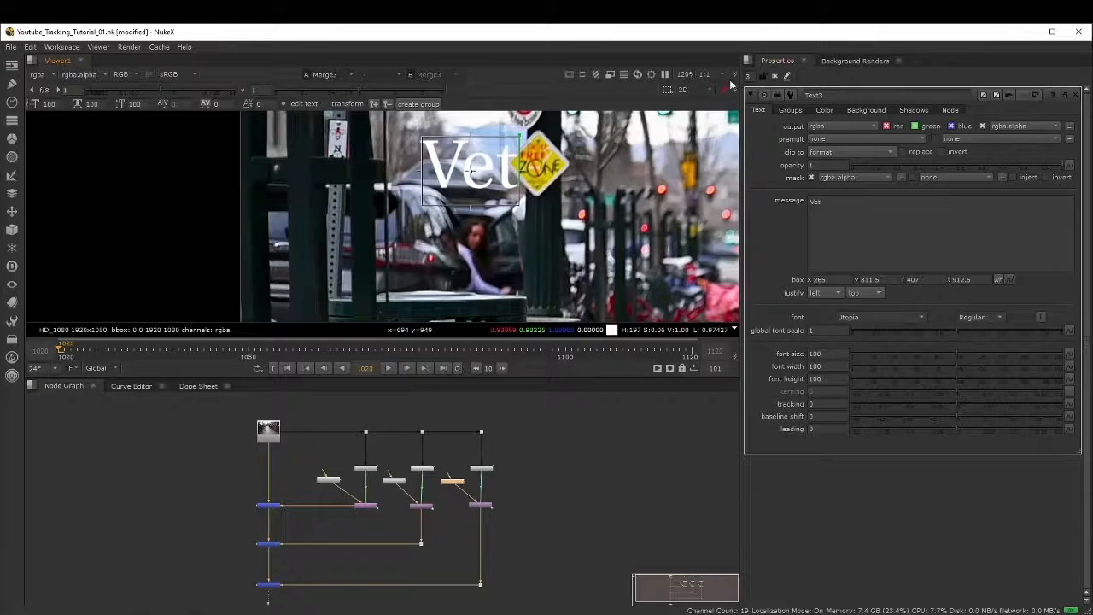
{"action": "left_click_drag", "start_coordinate": [469, 176], "coordinate": [474, 200]}
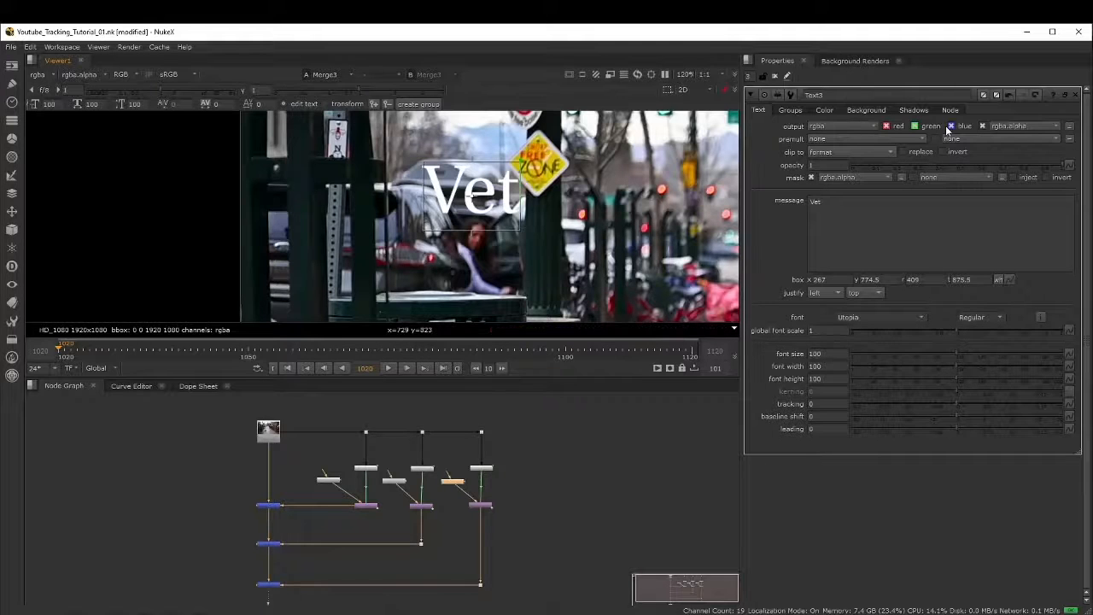
Set the "Vet" text color to yellow, with red 1, green about 0.8 and blue 0
{"action": "left_click", "coordinate": [825, 110]}
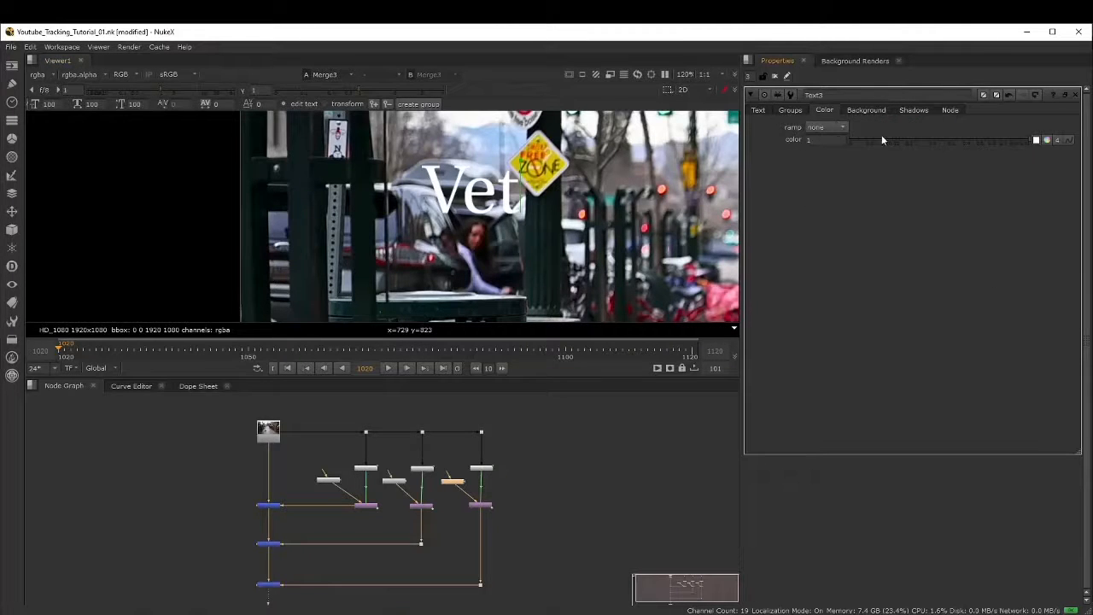
{"action": "left_click", "coordinate": [1046, 141]}
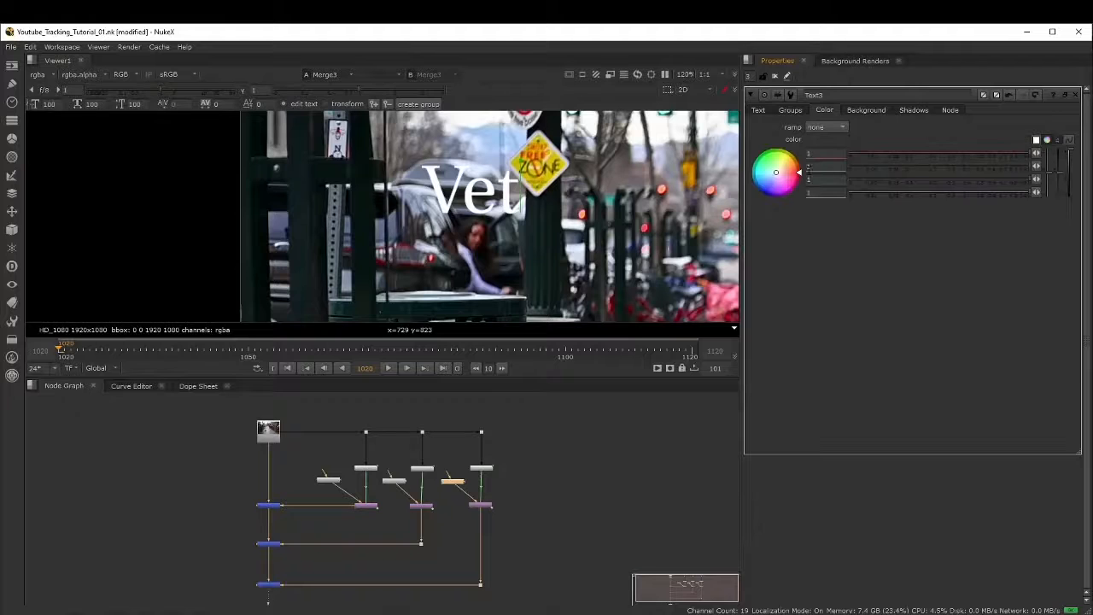
{"action": "mouse_move", "coordinate": [776, 173]}
{"action": "left_mouse_down"}
{"action": "mouse_move", "coordinate": [883, 29]}
{"action": "mouse_move", "coordinate": [917, 29]}
{"action": "mouse_move", "coordinate": [907, 25]}
{"action": "left_mouse_up"}
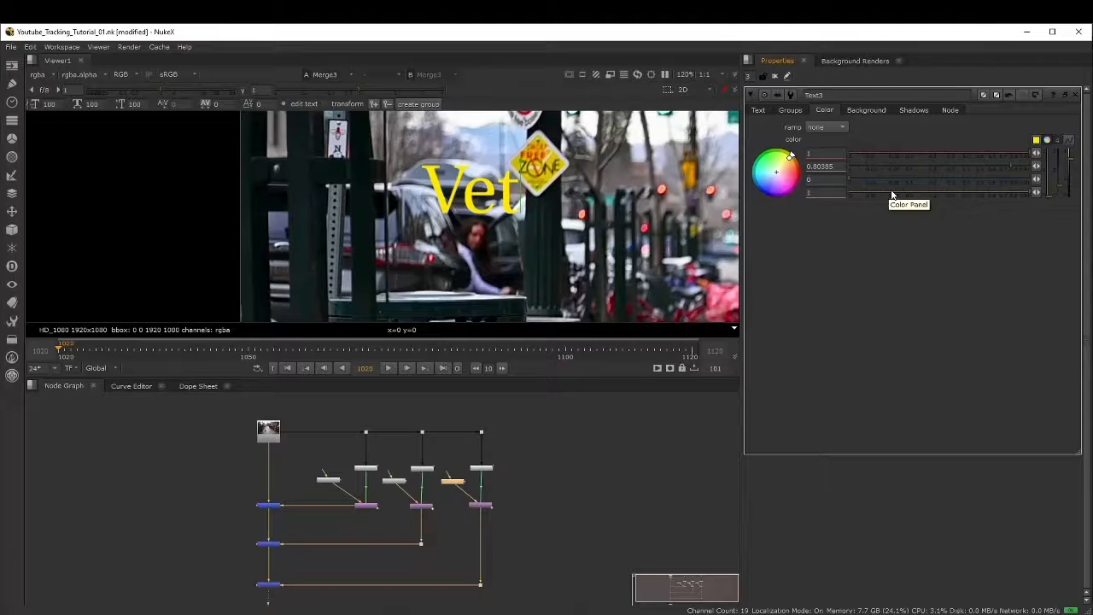
Enable drop shadows on the "Vet" text with a shadow opacity of 0.9 and a distance of 8.2
{"action": "left_click", "coordinate": [912, 110]}
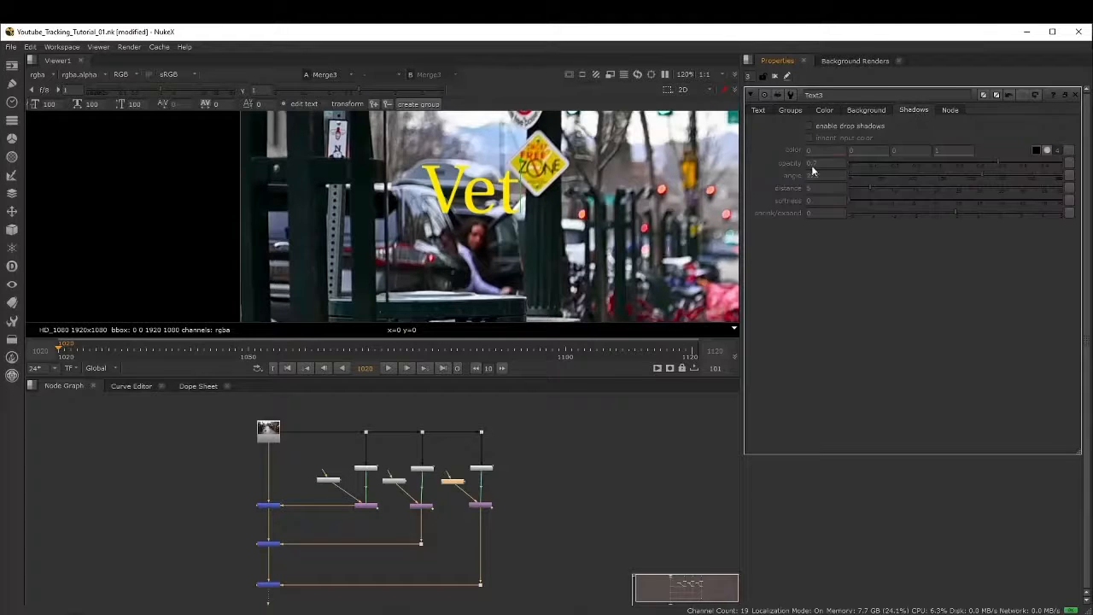
{"action": "left_click", "coordinate": [809, 126]}
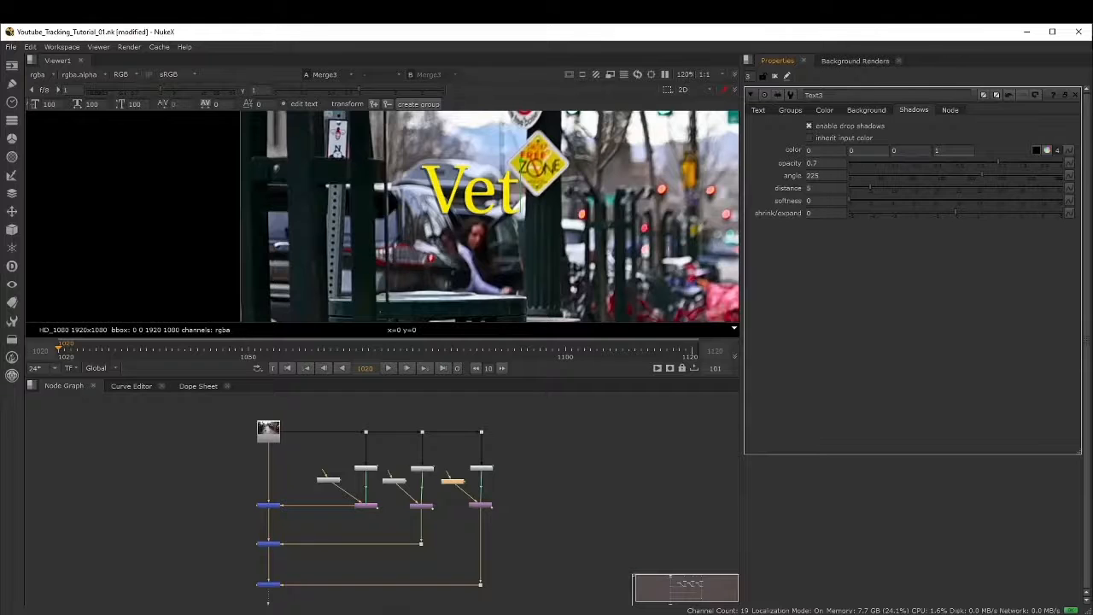
{"action": "left_click_drag", "start_coordinate": [999, 162], "coordinate": [1069, 162]}
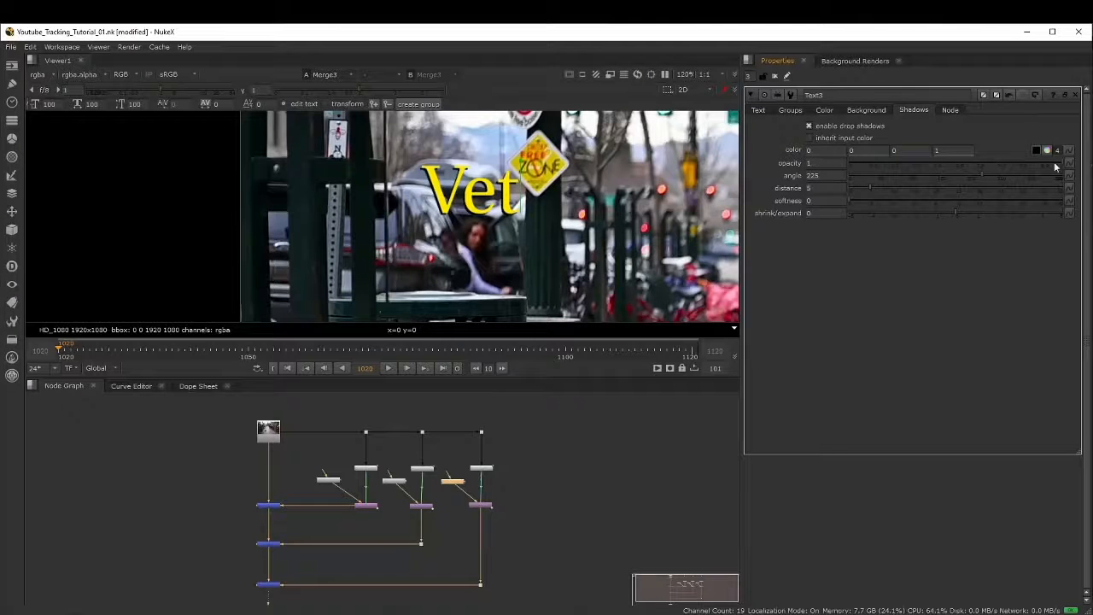
{"action": "mouse_move", "coordinate": [887, 188]}
{"action": "left_mouse_down"}
{"action": "mouse_move", "coordinate": [914, 182]}
{"action": "mouse_move", "coordinate": [883, 186]}
{"action": "left_mouse_up"}
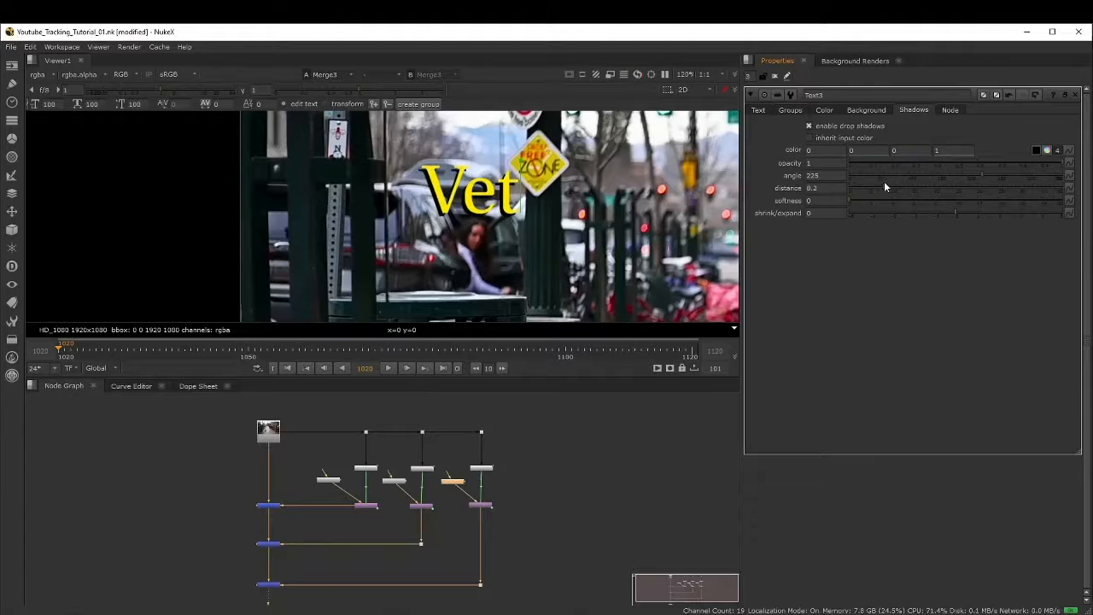
{"action": "left_click_drag", "start_coordinate": [1005, 161], "coordinate": [1040, 163]}
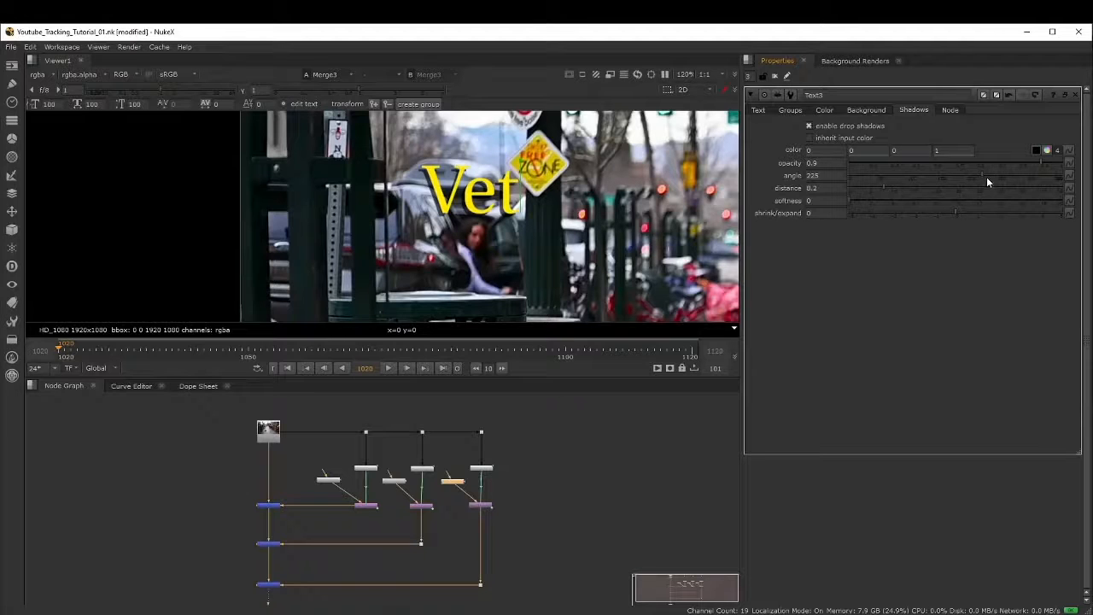
Set the "Vet" drop shadow's angle to 249, shrink/expand to 0.3 and softness to 1.7
{"action": "left_click_drag", "start_coordinate": [986, 176], "coordinate": [997, 173]}
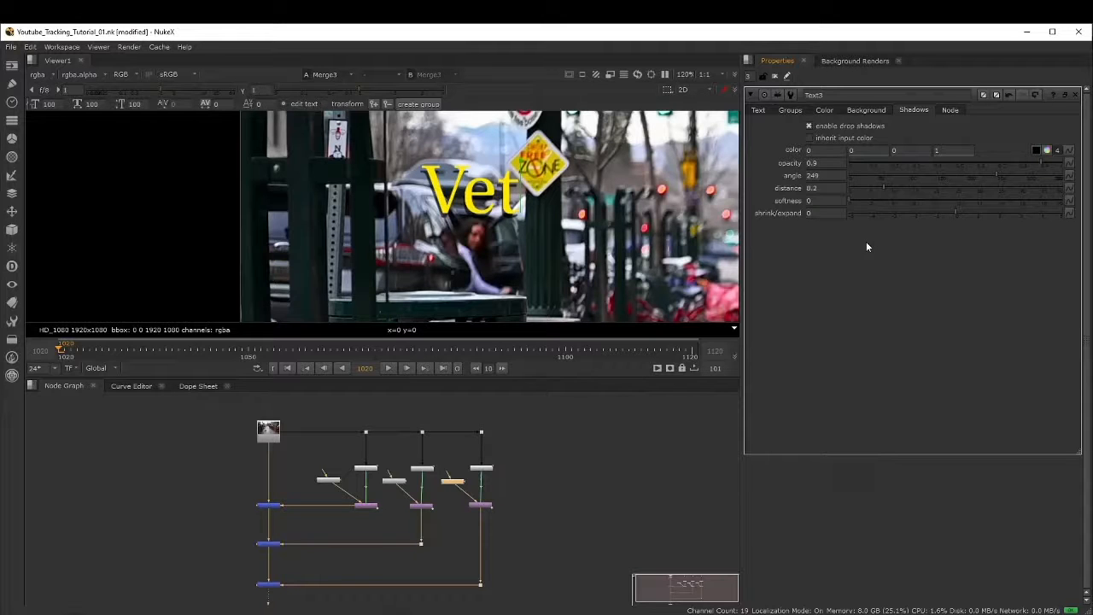
{"action": "mouse_move", "coordinate": [976, 209]}
{"action": "left_mouse_down"}
{"action": "mouse_move", "coordinate": [1002, 208]}
{"action": "mouse_move", "coordinate": [943, 207]}
{"action": "mouse_move", "coordinate": [962, 211]}
{"action": "left_mouse_up"}
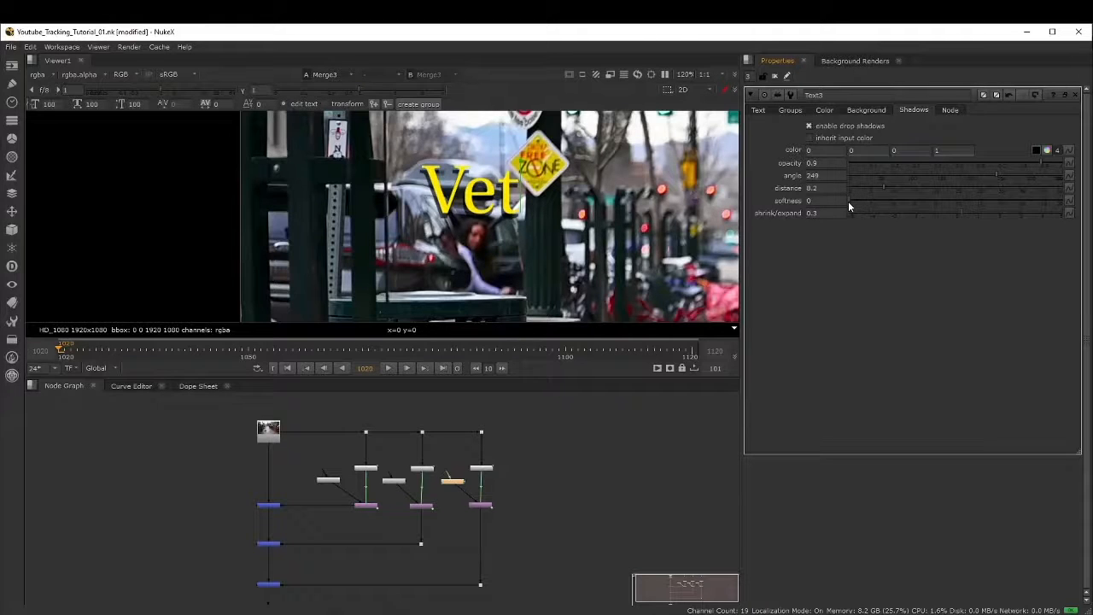
{"action": "left_click_drag", "start_coordinate": [848, 201], "coordinate": [873, 199]}
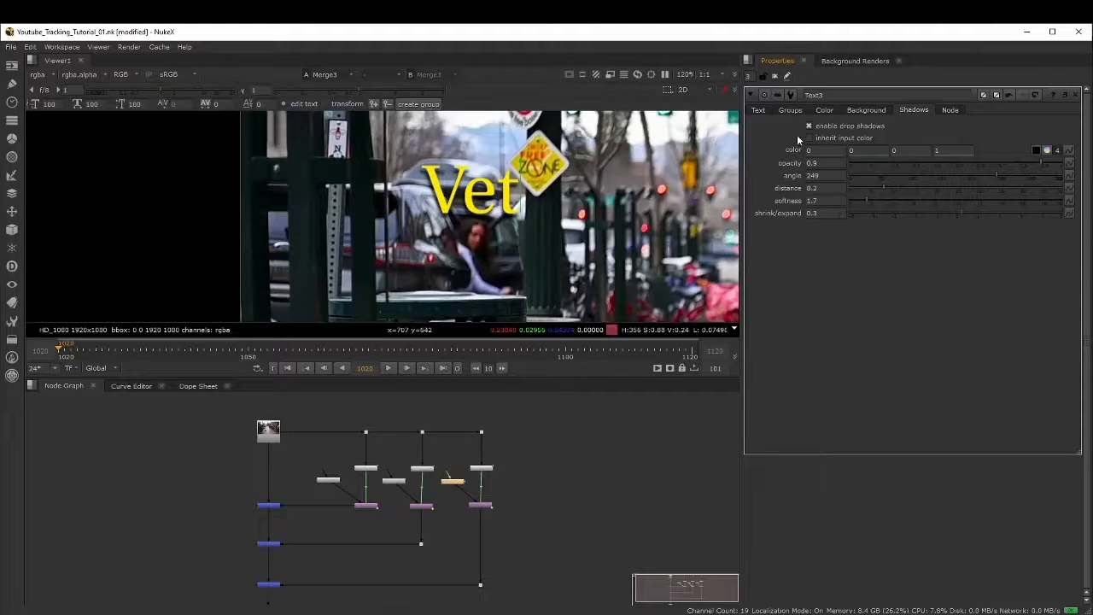
Return to Text3's main text settings and play back the full shot to check how the three labels follow their subjects
{"action": "left_click", "coordinate": [762, 111]}
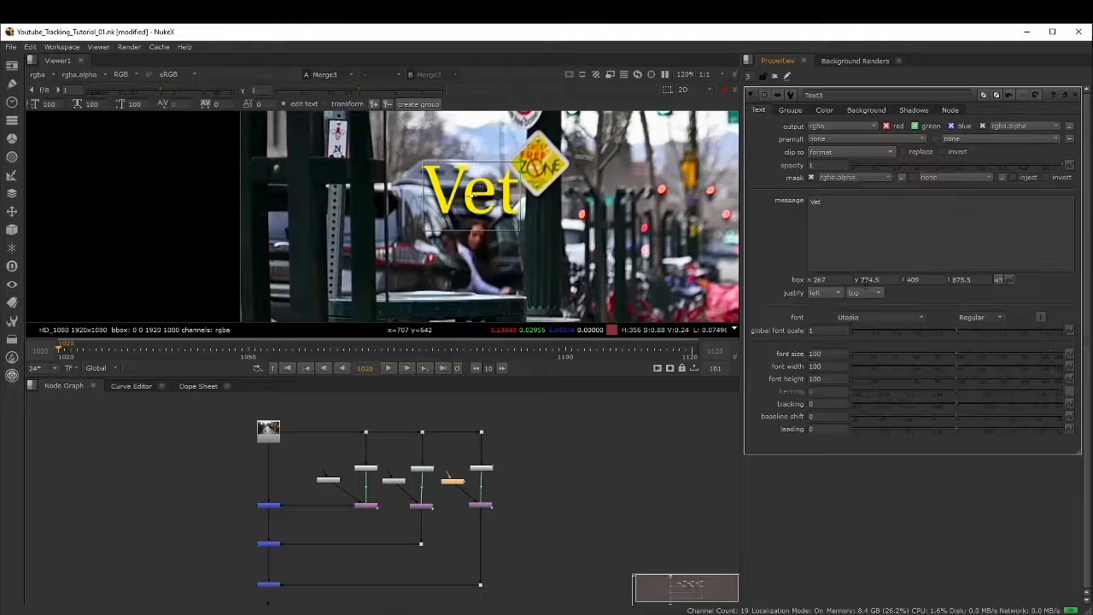
{"action": "scroll", "coordinate": [570, 280], "scroll_direction": "down", "scroll_amount": 4}
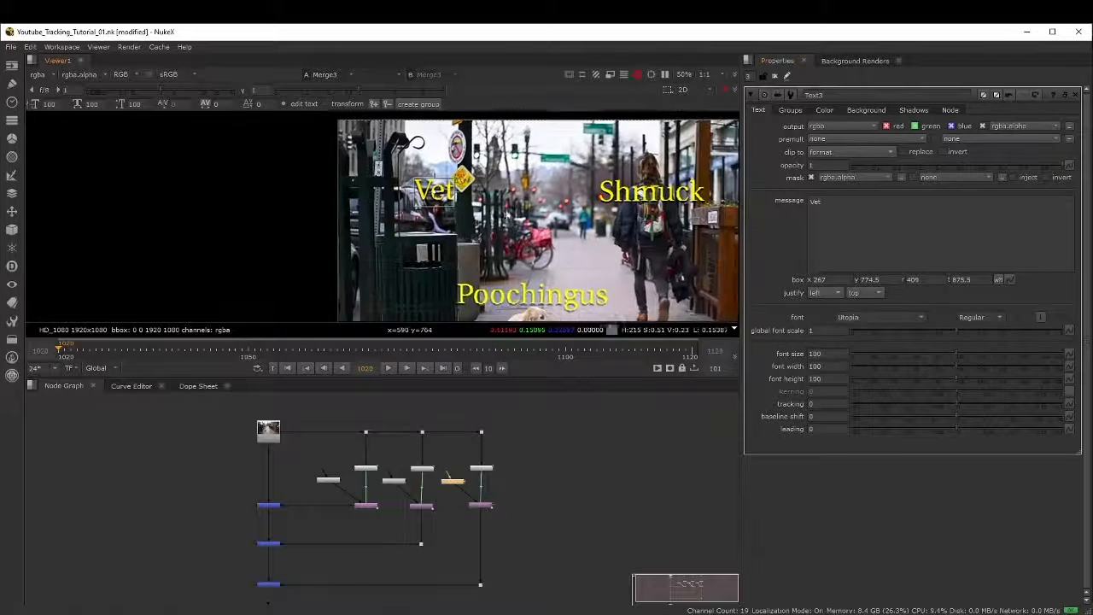
{"action": "scroll", "coordinate": [520, 263], "scroll_direction": "down", "scroll_amount": 2}
{"action": "middle_click_drag", "start_coordinate": [558, 224], "coordinate": [448, 188]}
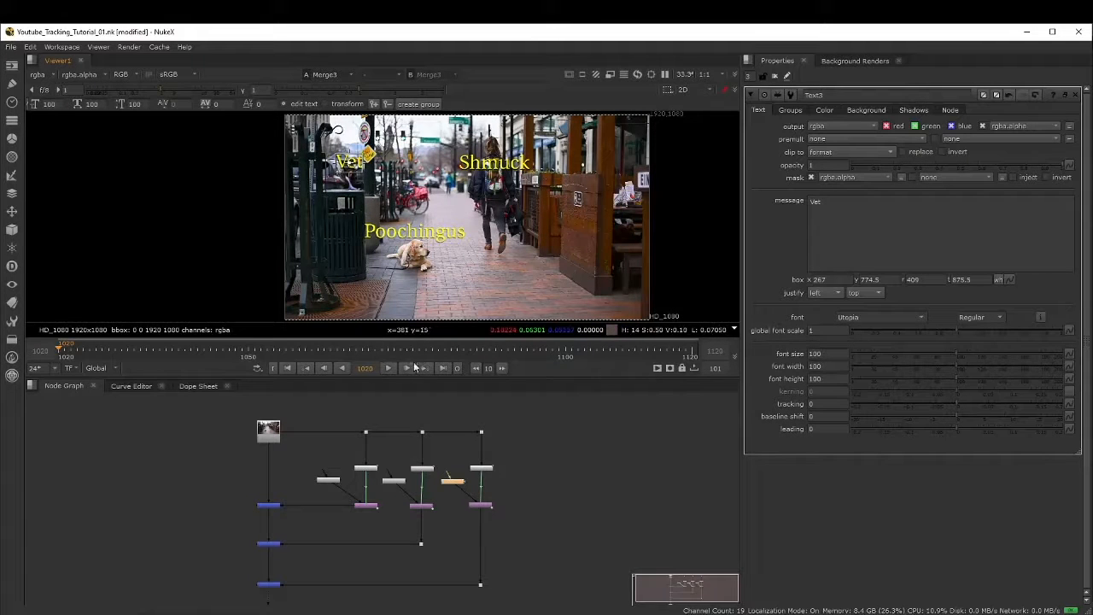
{"action": "left_click", "coordinate": [383, 368]}
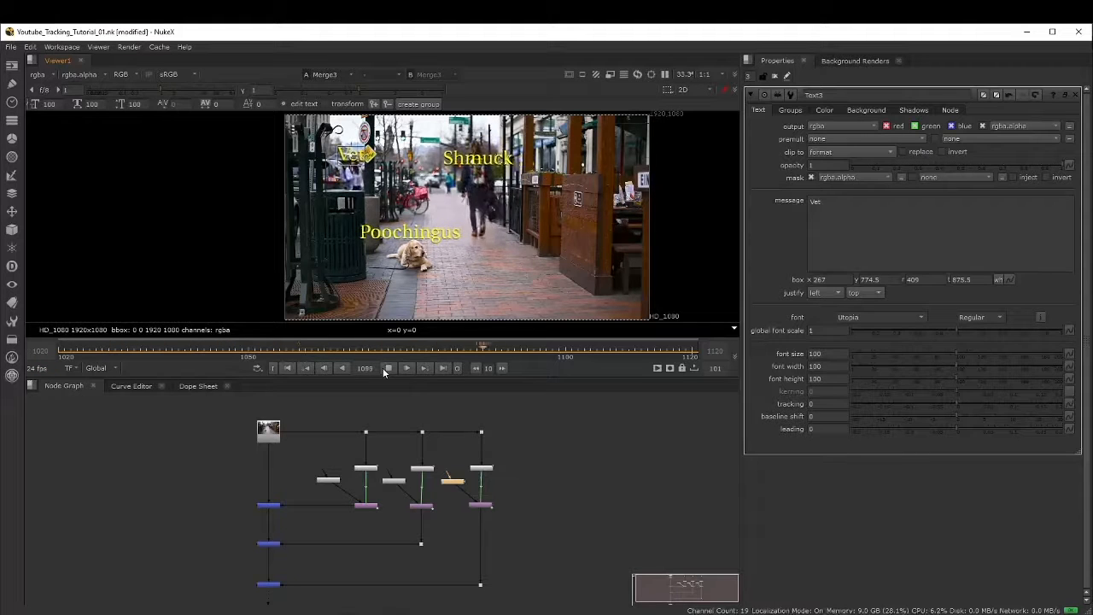
{"action": "left_click", "coordinate": [386, 367]}
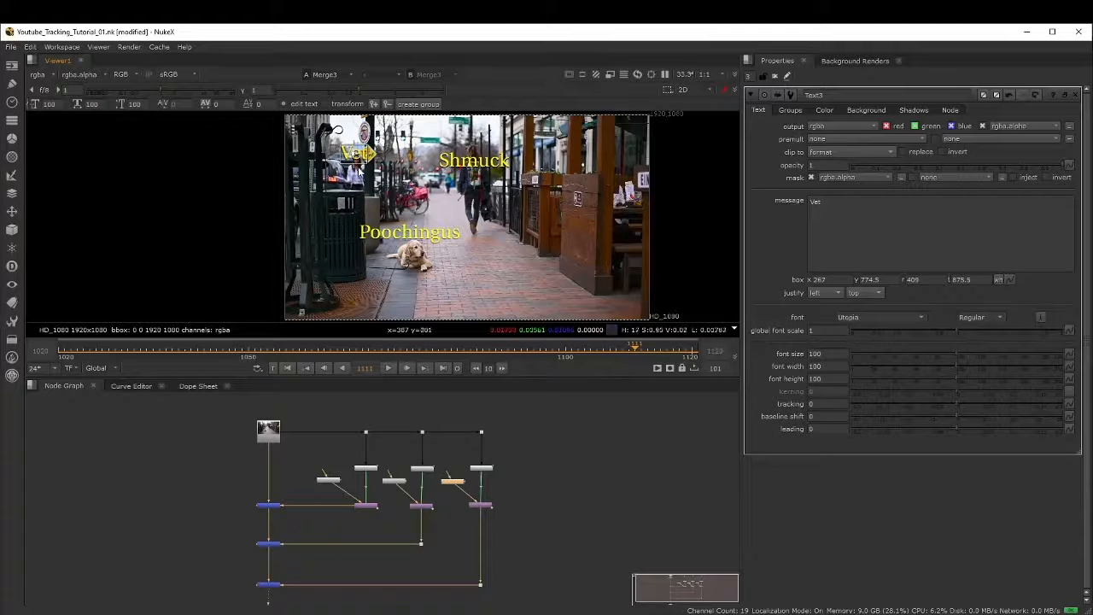
Examine the "Vet" label's placement over the woman by the car at frame 1111, up close and in the full frame
{"action": "scroll", "coordinate": [355, 182], "scroll_direction": "up", "scroll_amount": 8}
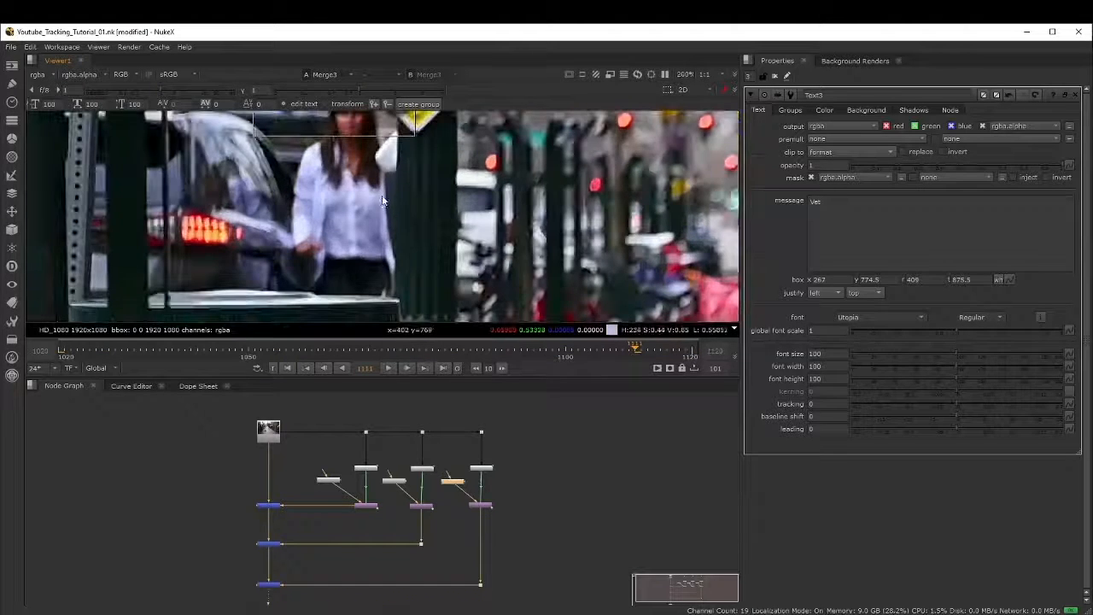
{"action": "scroll", "coordinate": [361, 217], "scroll_direction": "down", "scroll_amount": 4}
{"action": "scroll", "coordinate": [363, 216], "scroll_direction": "down", "scroll_amount": 4}
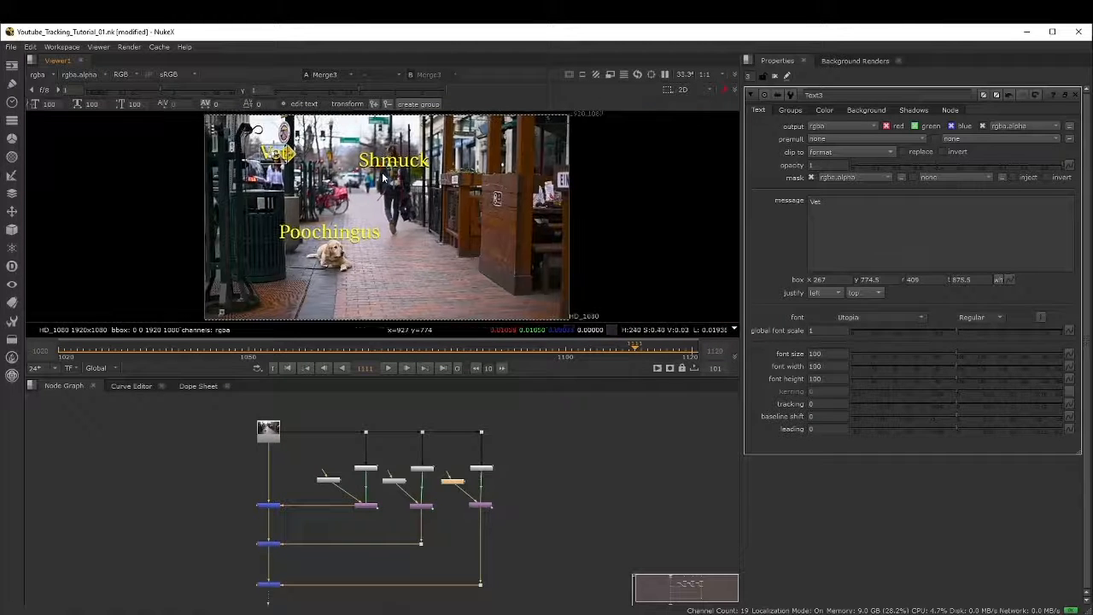
{"action": "middle_click_drag", "start_coordinate": [373, 161], "coordinate": [421, 180]}
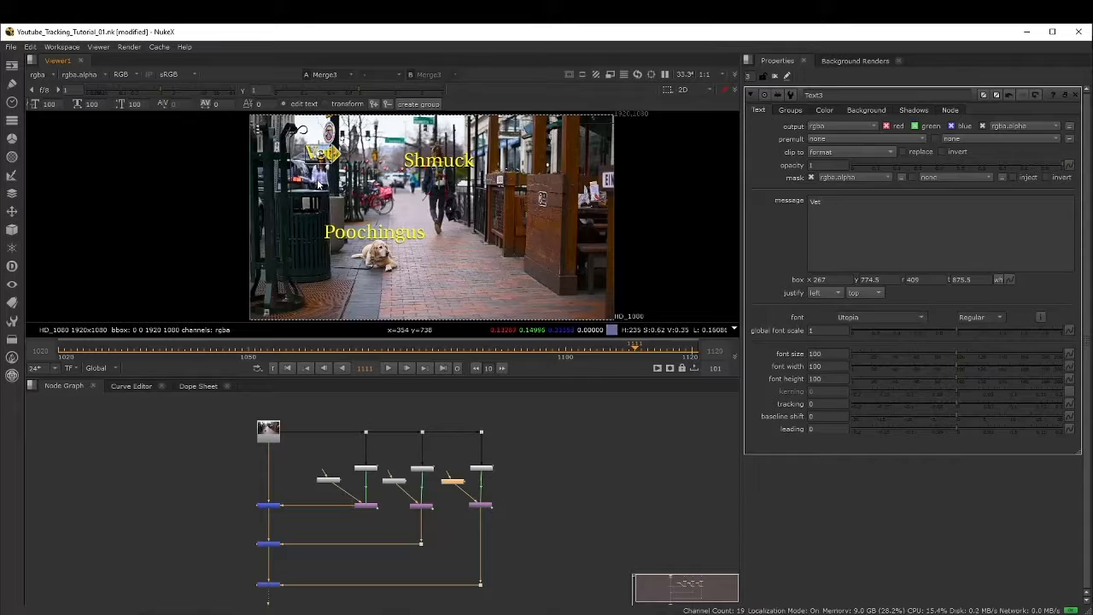
{"action": "scroll", "coordinate": [319, 181], "scroll_direction": "up", "scroll_amount": 4}
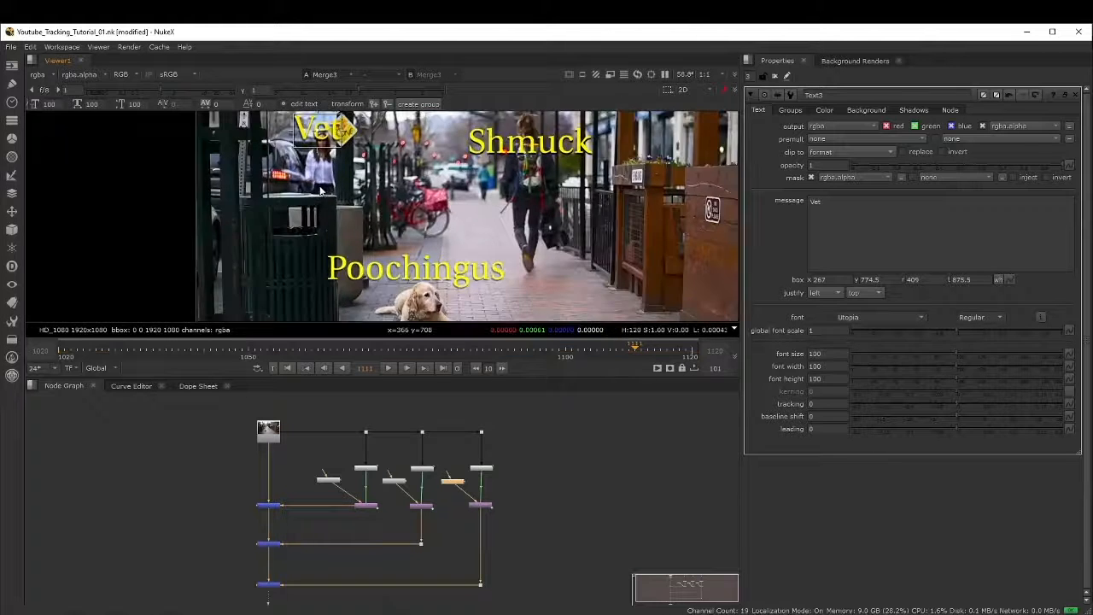
{"action": "scroll", "coordinate": [369, 181], "scroll_direction": "down", "scroll_amount": 5}
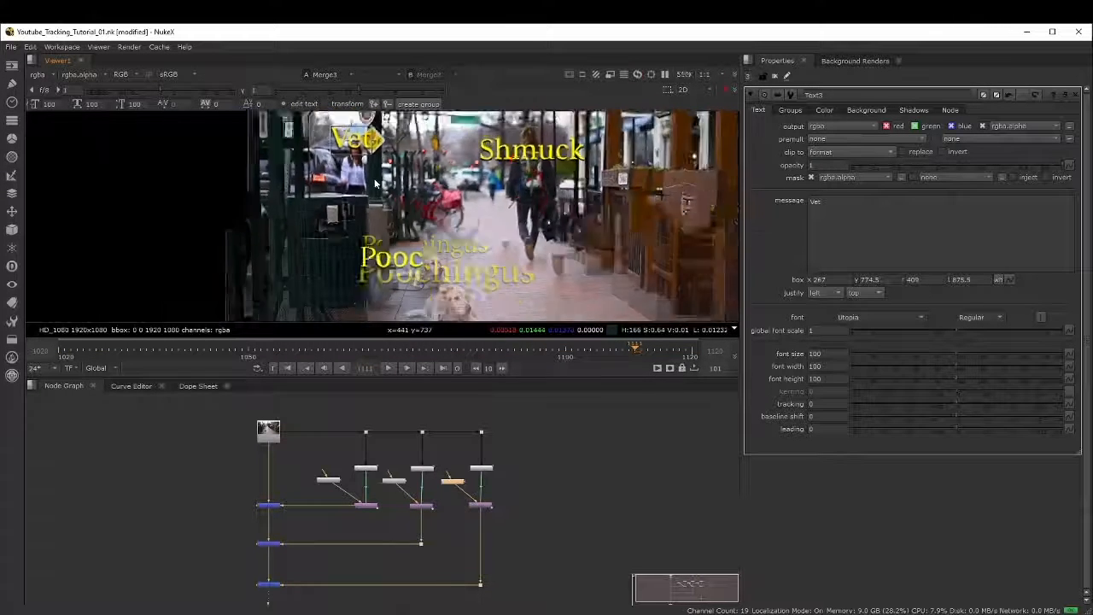
{"action": "middle_click_drag", "start_coordinate": [464, 229], "coordinate": [384, 233]}
{"action": "key", "text": "f"}
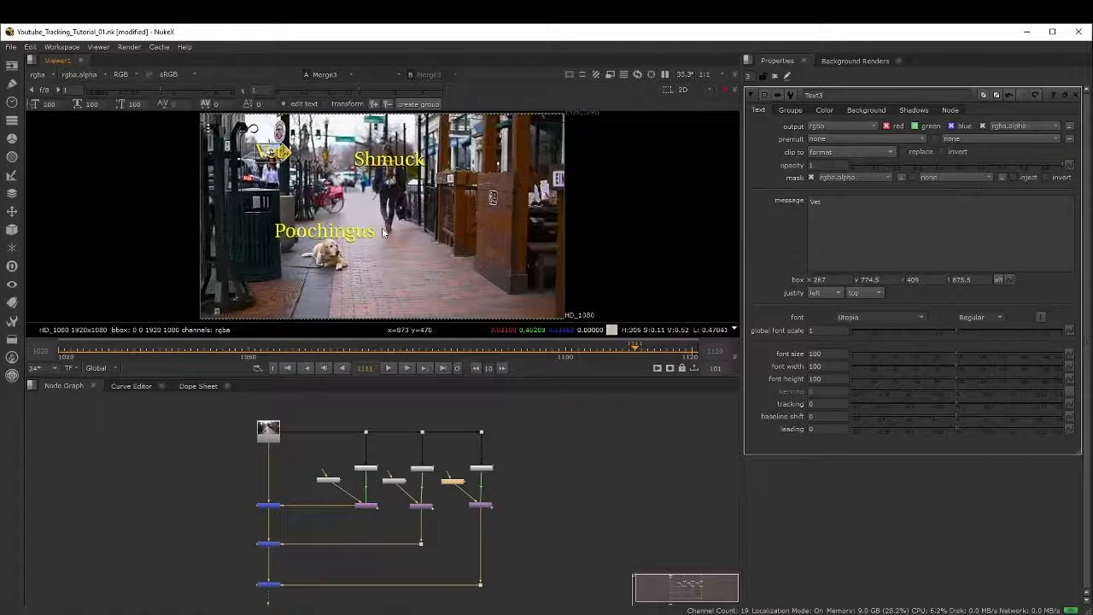